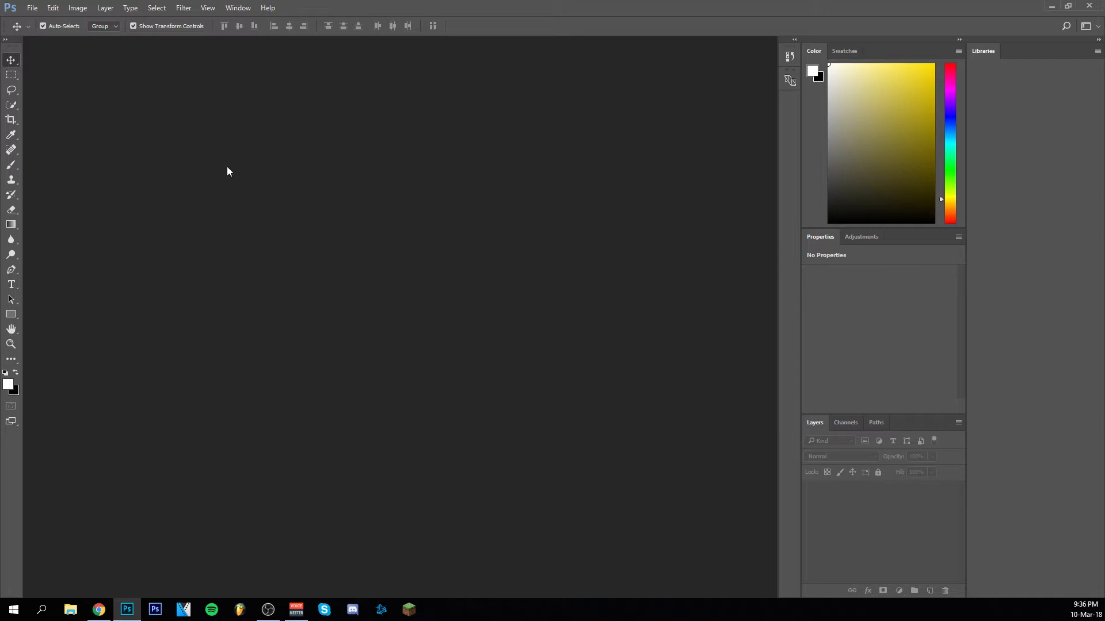
Create a new 1920 x 1080 pixel RGB document at 300 pixels/inch with a white background
left_click(32, 8)
left_click(46, 21)
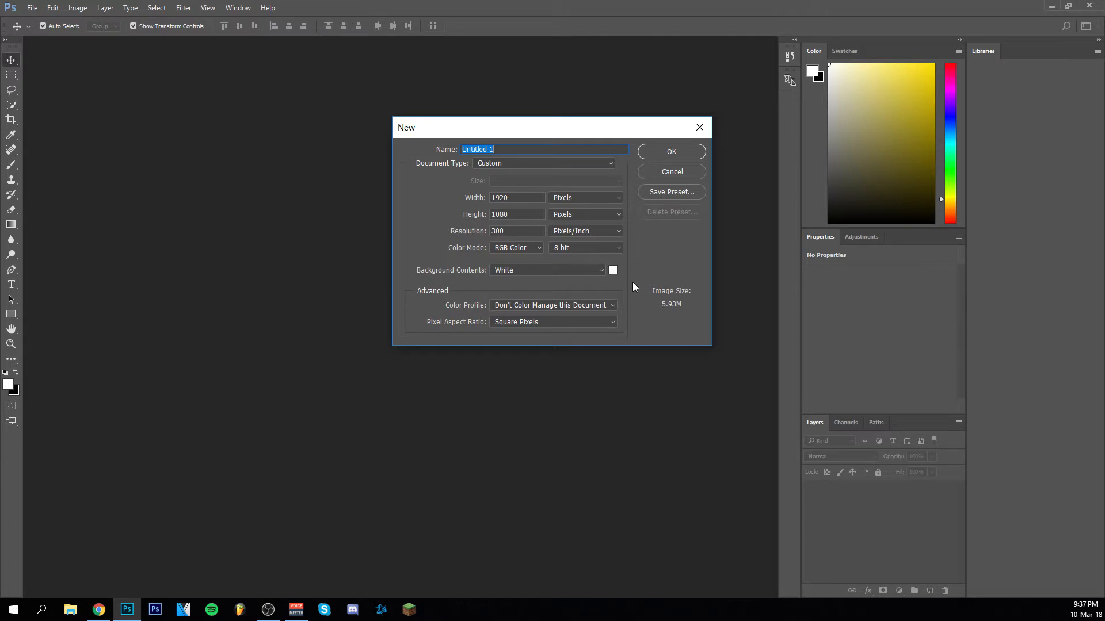
left_click(672, 154)
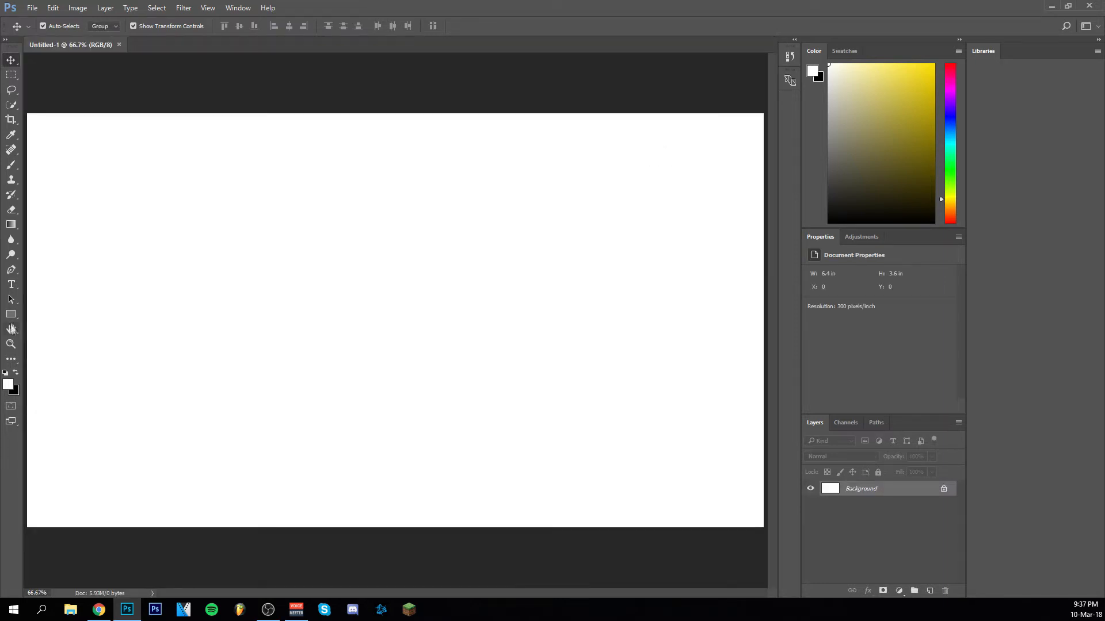
Convert the locked Background layer into a regular layer with the default name Layer 0
left_click(13, 346)
left_click(304, 318, "alt")
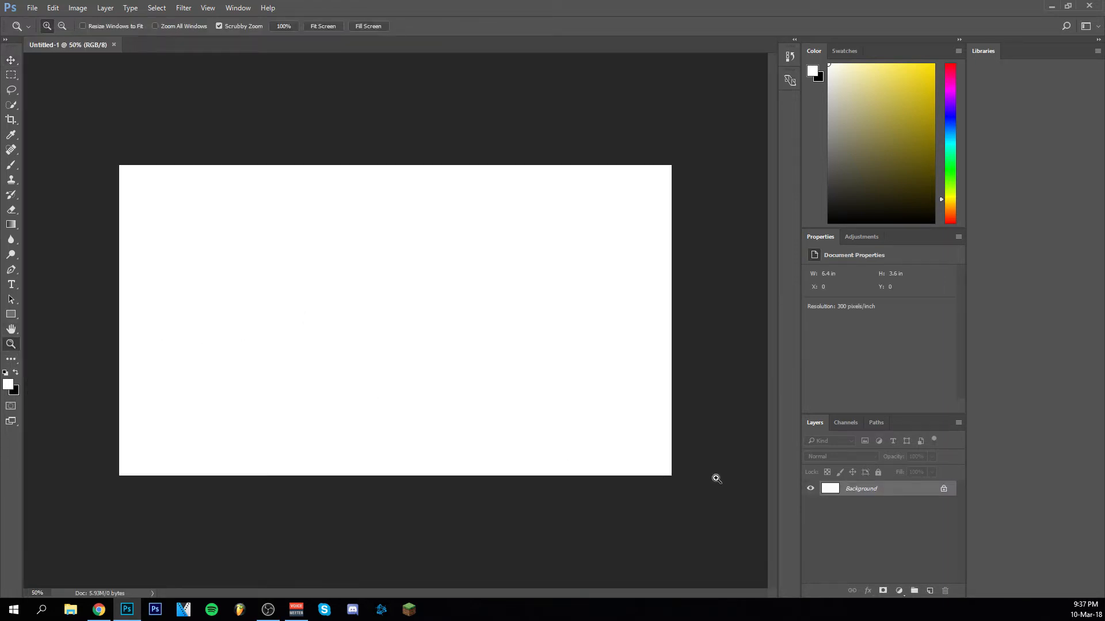
double_click(906, 494)
left_click(647, 195)
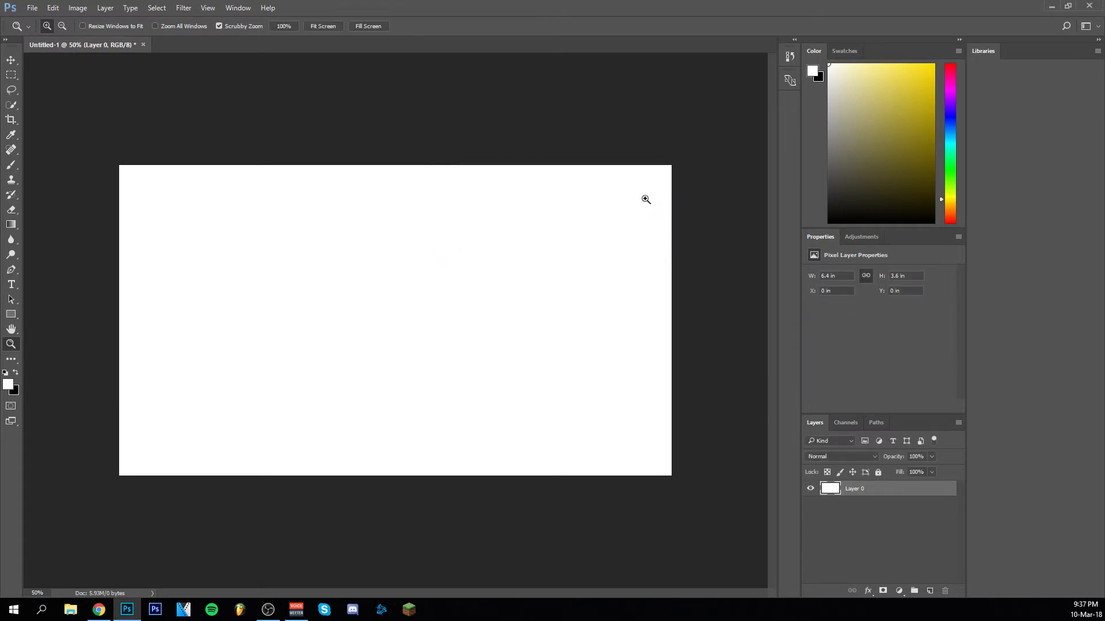
Place the environment-game-background-wallpaper-wallpapers image in the document as a linked file
left_click(33, 8)
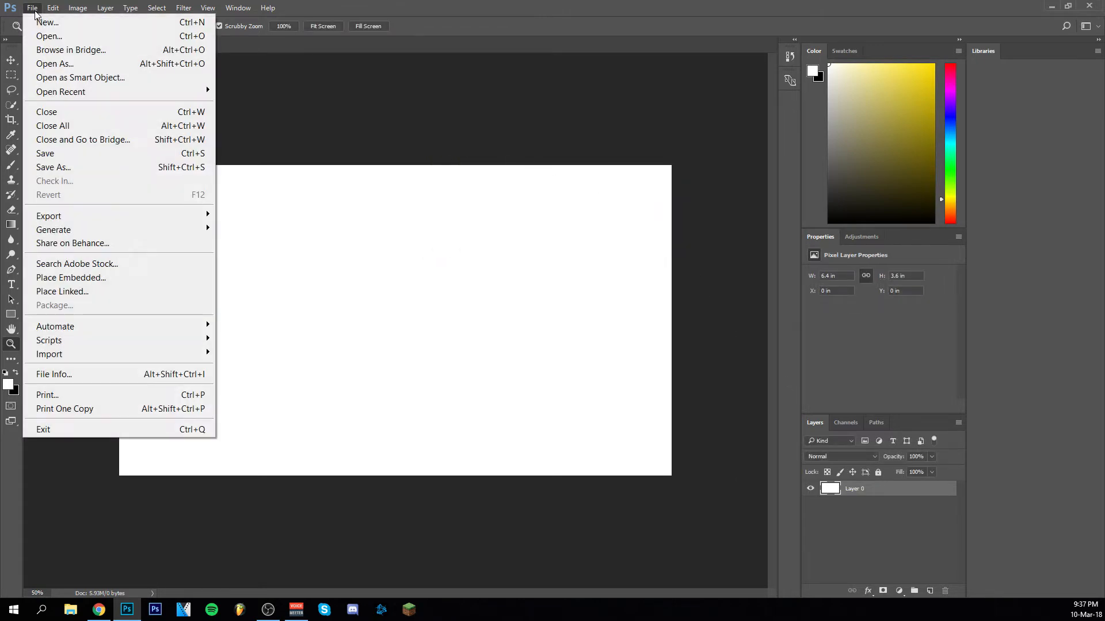
left_click(87, 291)
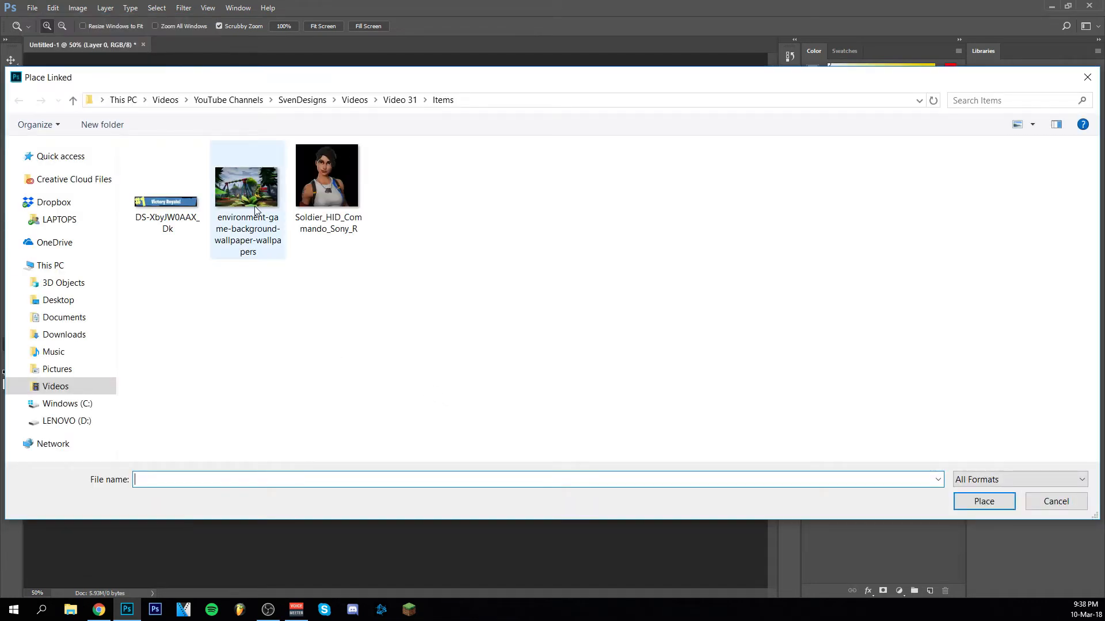
double_click(255, 207)
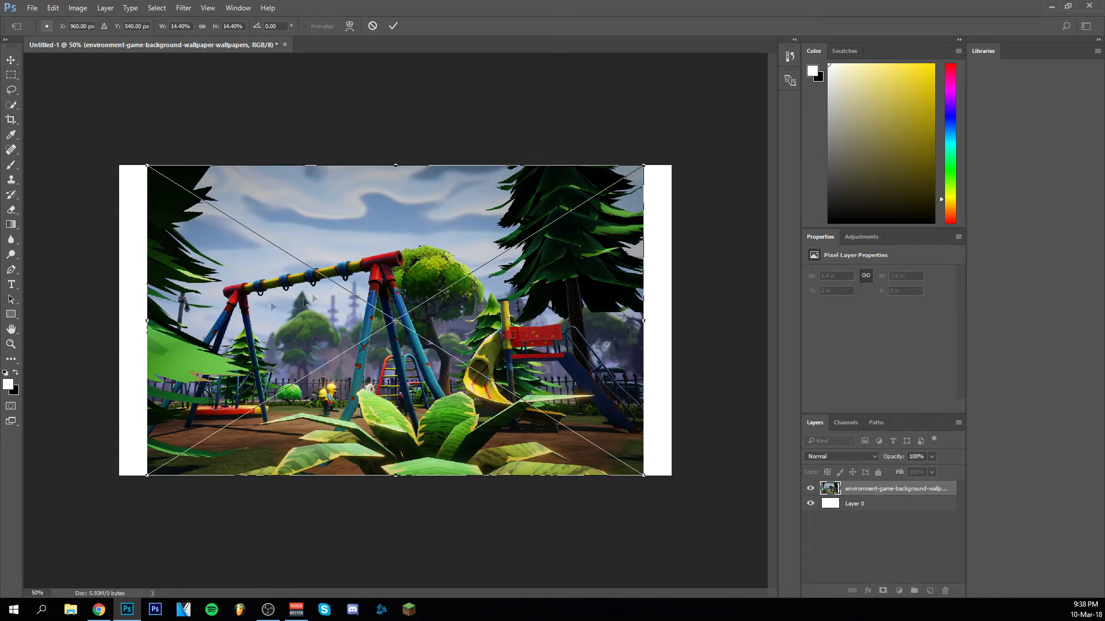
Enlarge the playground background proportionally, shift it so it covers the whole canvas, and apply the transform
left_click_drag(147, 166, 105, 141)
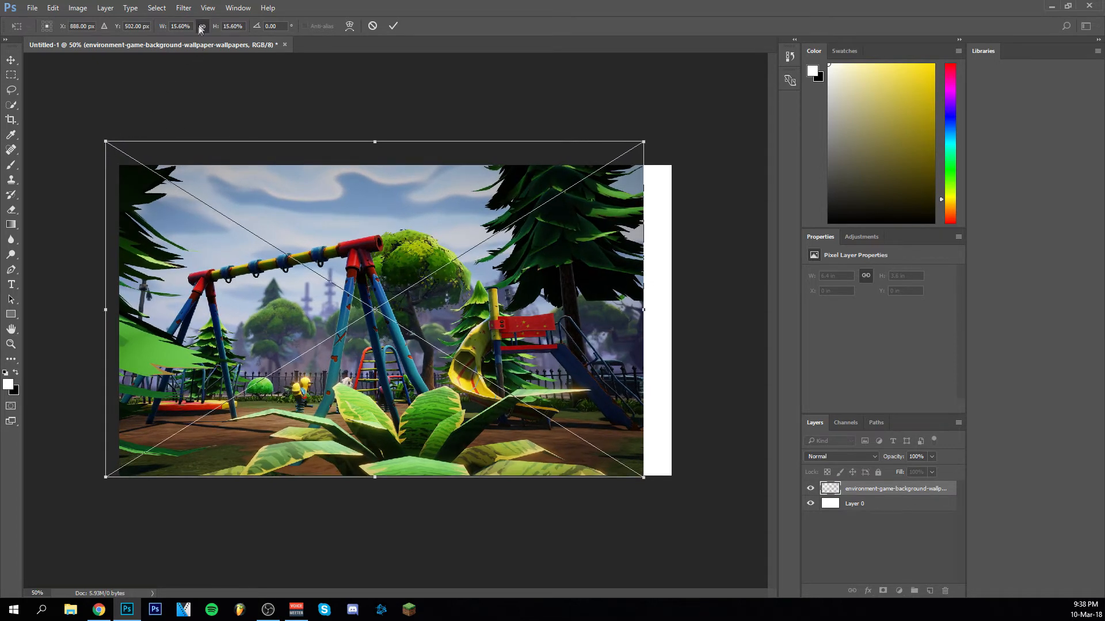
left_click_drag(657, 490, 698, 523)
mouse_move(591, 418)
left_mouse_down()
mouse_move(595, 438)
mouse_move(588, 396)
left_mouse_up()
key("Return")
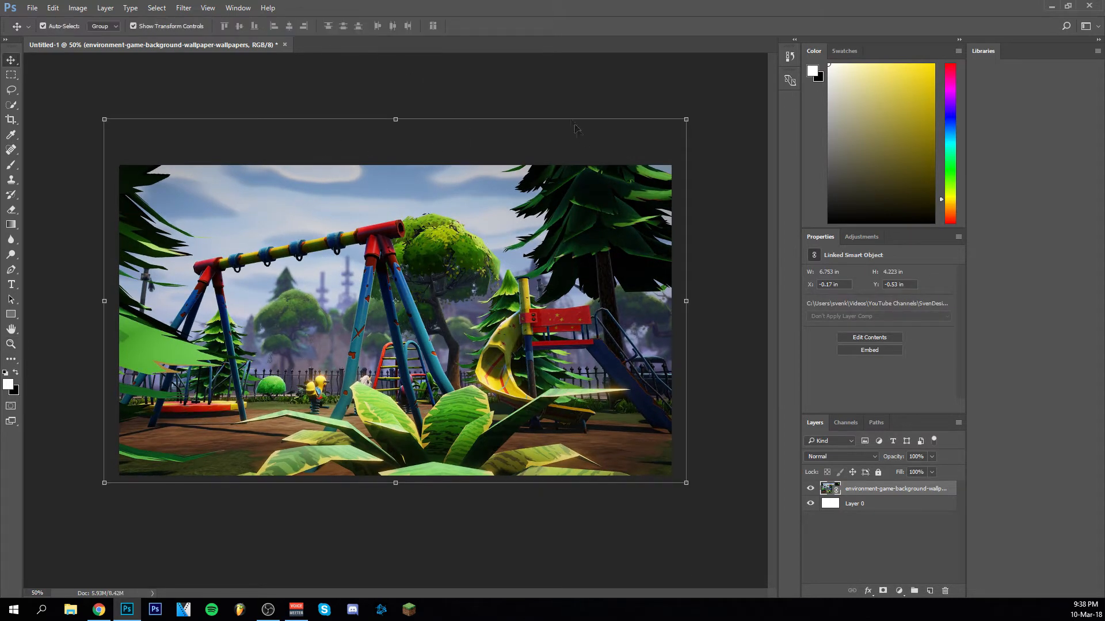
left_click(547, 87)
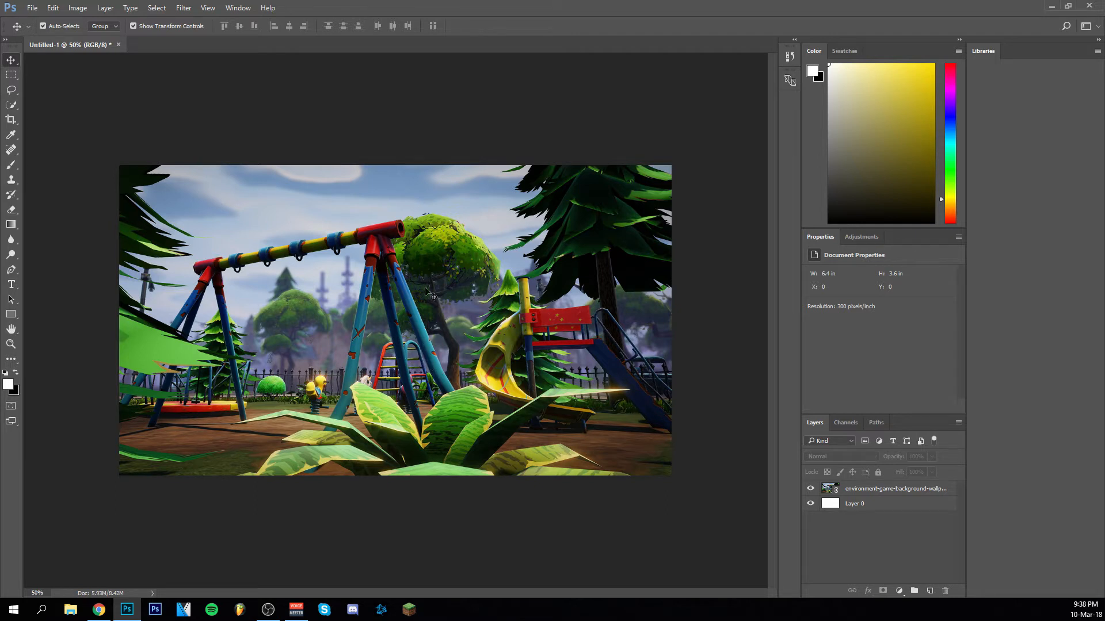
Place the Soldier_HID_Commando_Sony_R image in the document as a linked file
left_click(32, 8)
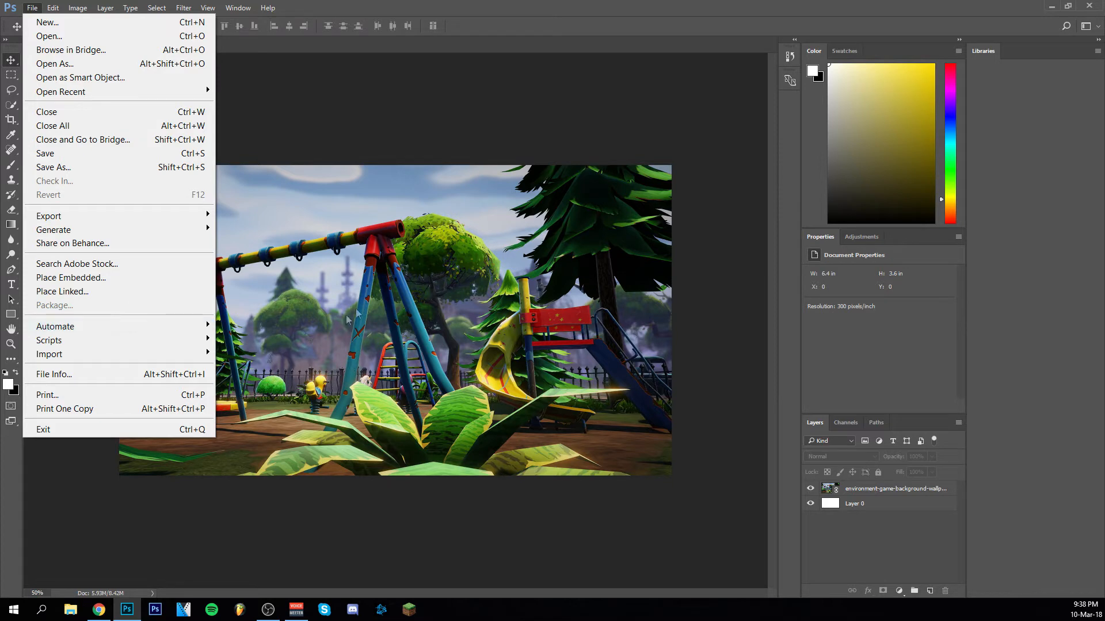
left_click(58, 291)
double_click(309, 183)
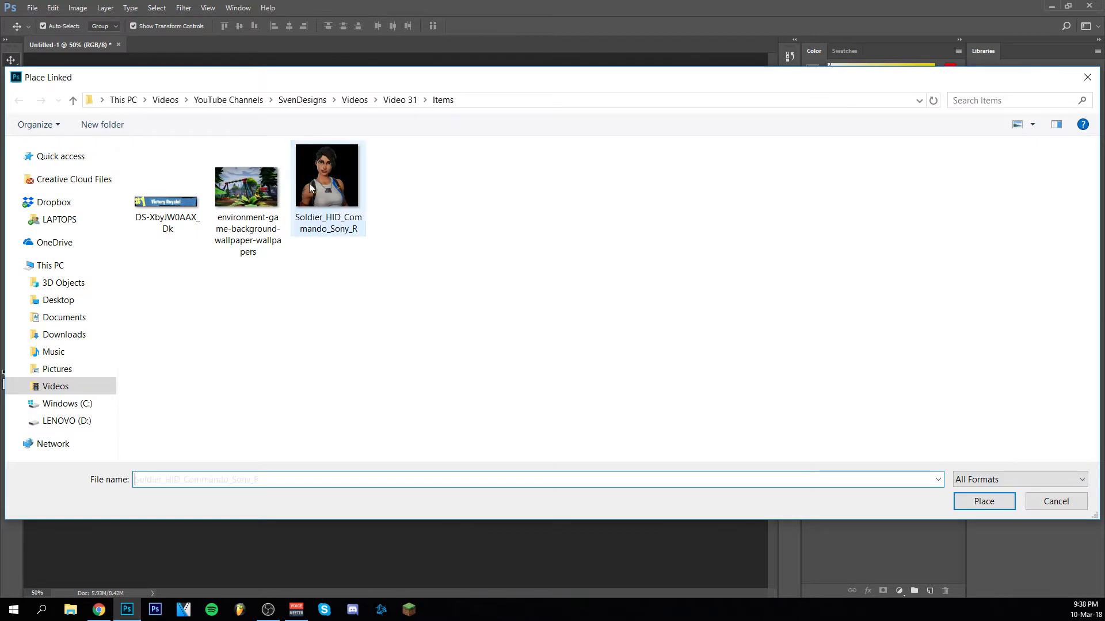
Move the soldier to the right side of the canvas and enlarge it slightly with its proportions locked
left_click_drag(388, 272, 552, 265)
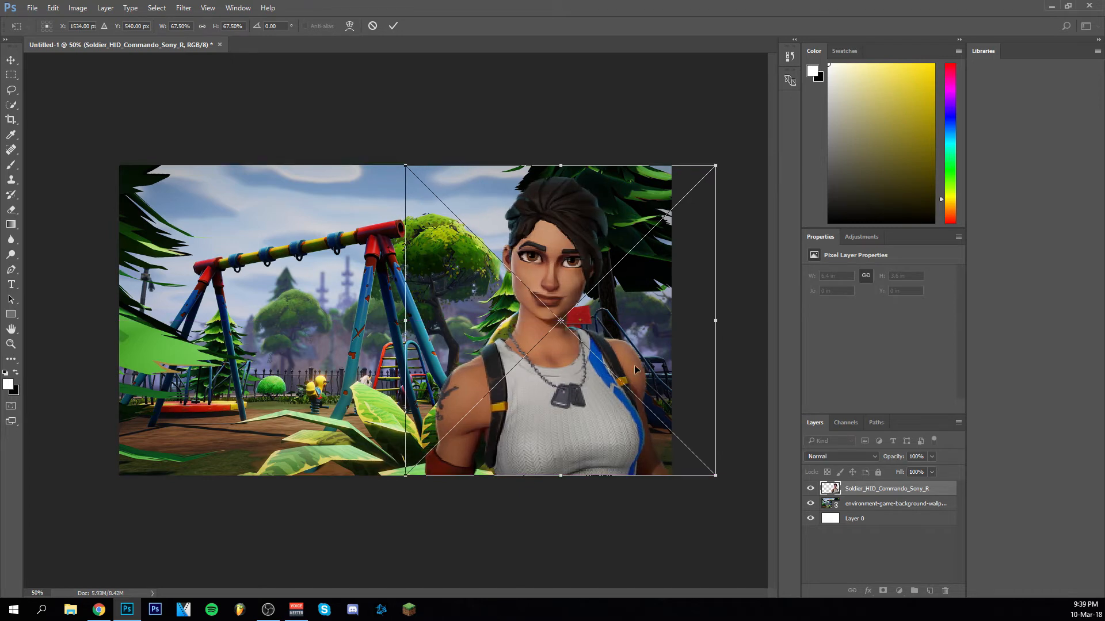
left_click_drag(585, 378, 586, 377)
left_click(202, 26)
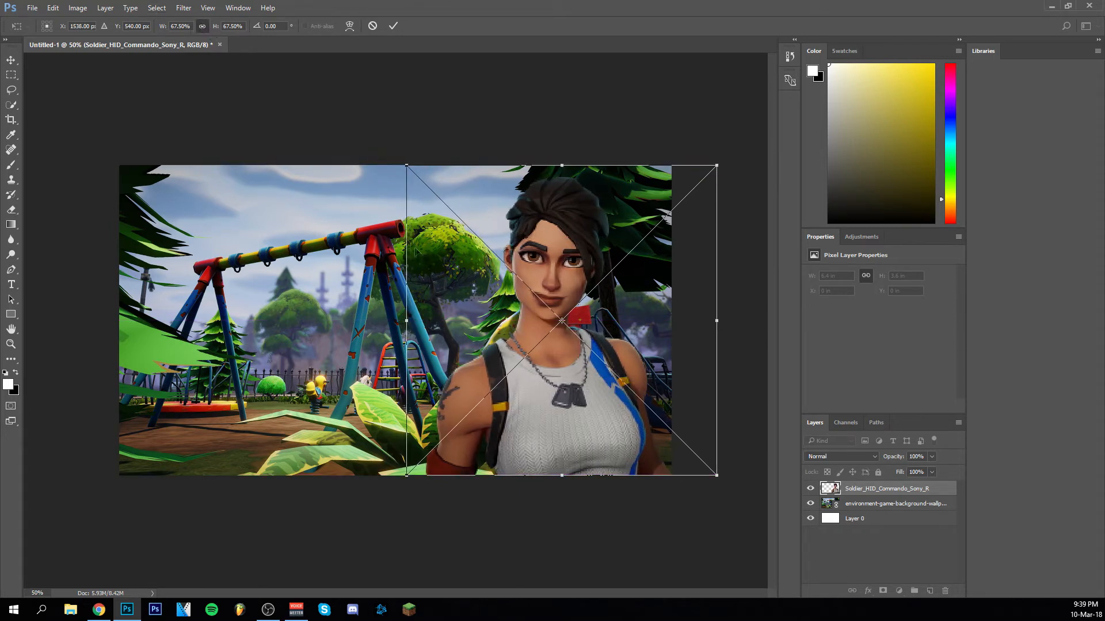
left_click_drag(407, 166, 403, 161)
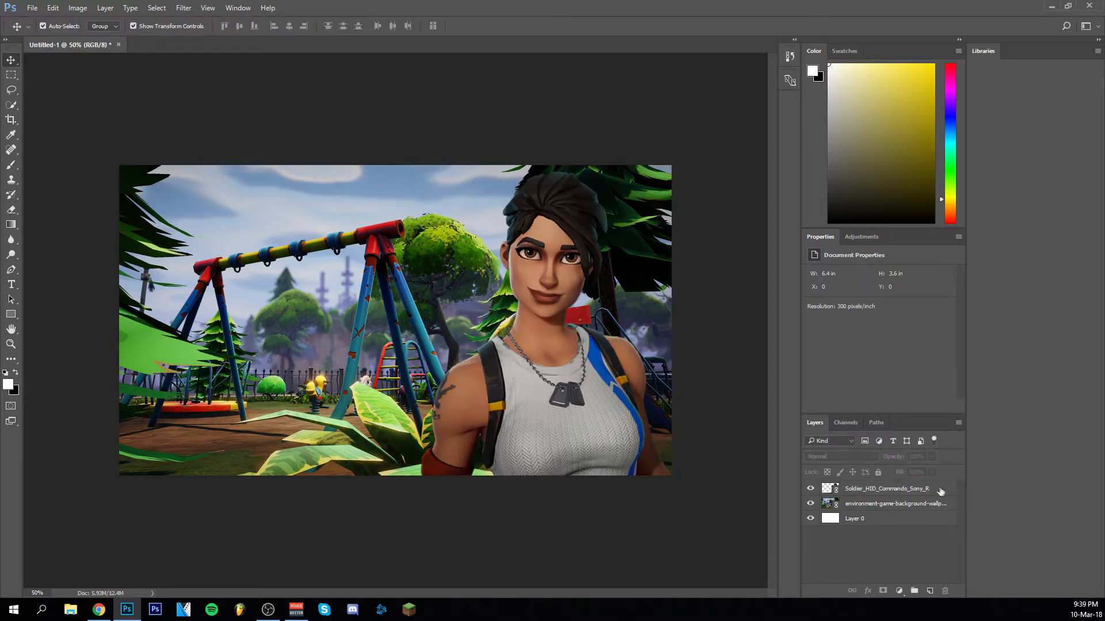
Add a black outside Stroke of 15 px at 100% opacity to the soldier layer
double_click(943, 492)
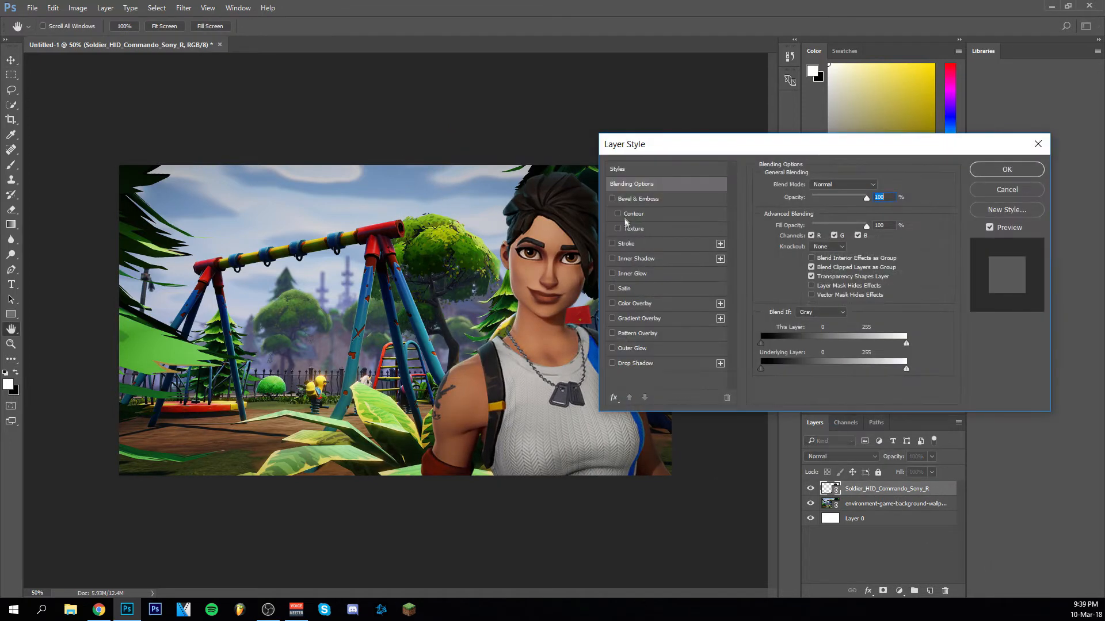
left_click(612, 247)
left_click_drag(662, 144, 788, 179)
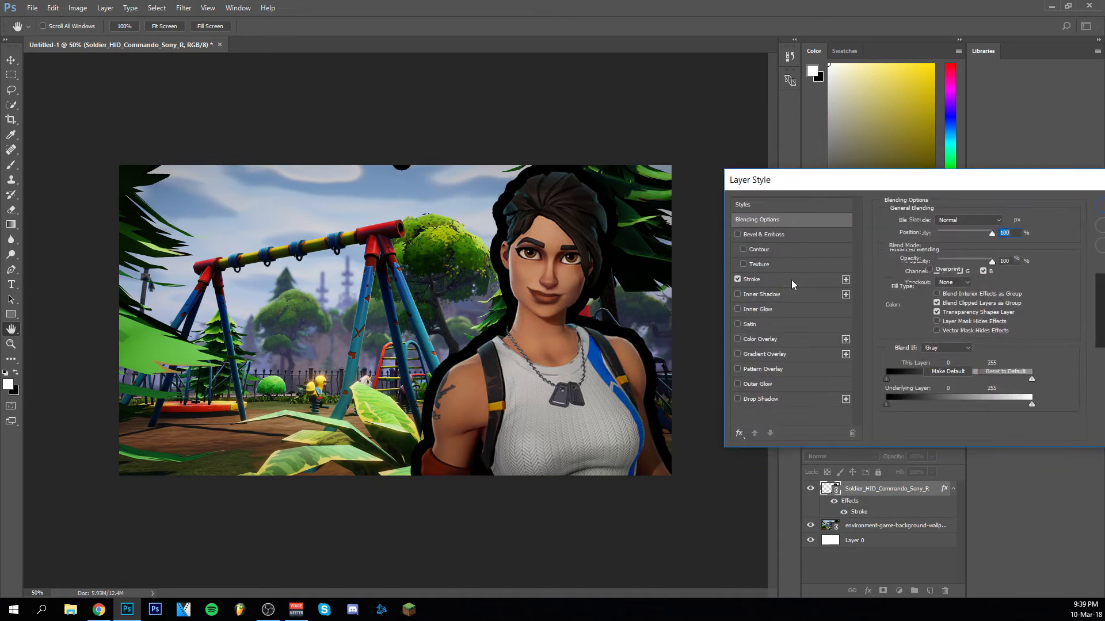
left_click(792, 280)
scroll(1001, 219, "down", 18)
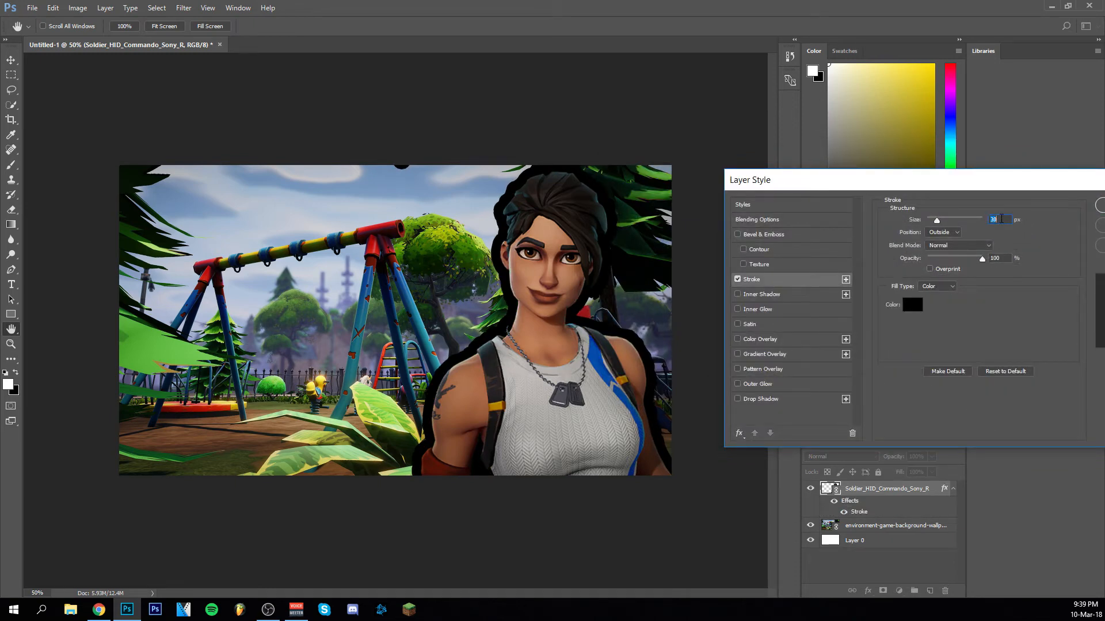
scroll(1001, 219, "down", 4)
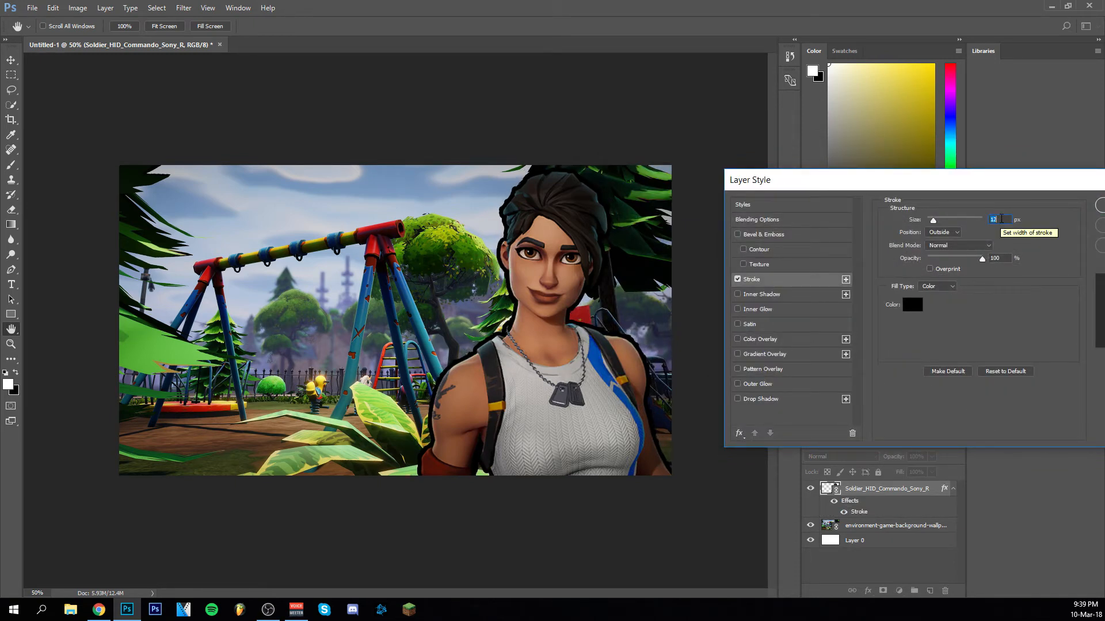
scroll(1001, 218, "up", 2)
left_click_drag(888, 187, 840, 177)
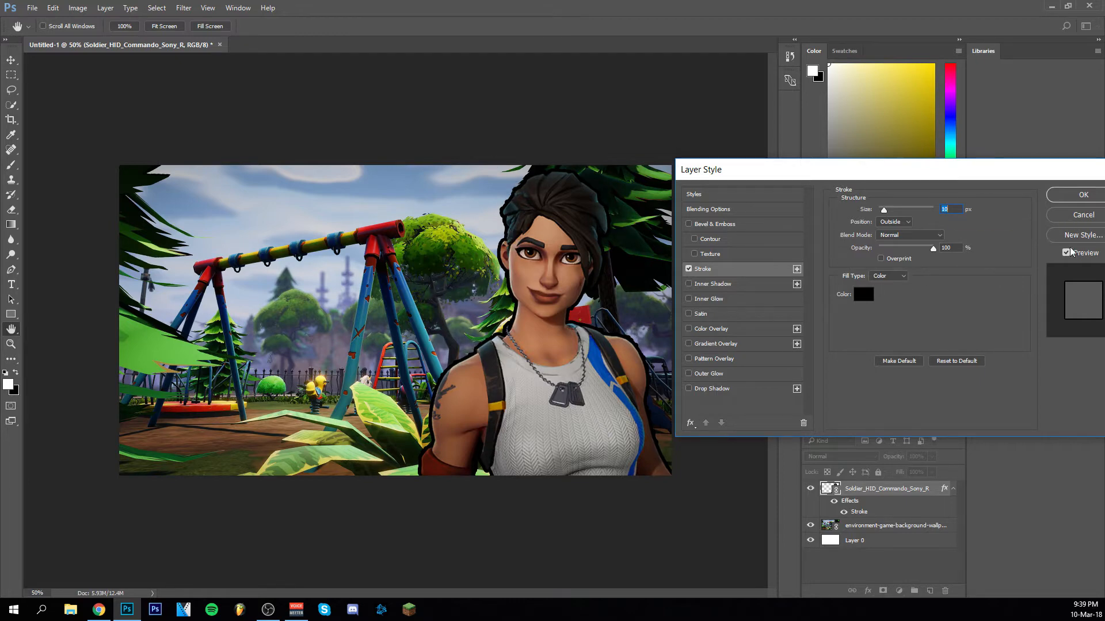
scroll(955, 210, "up", 6)
scroll(956, 209, "down", 1)
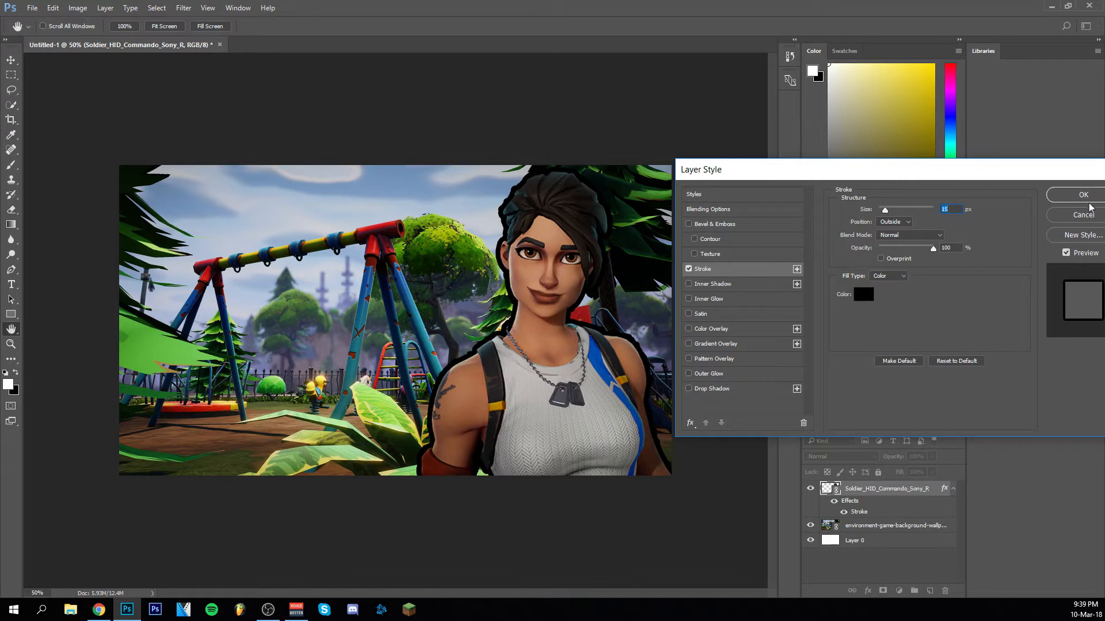
left_click(1083, 196)
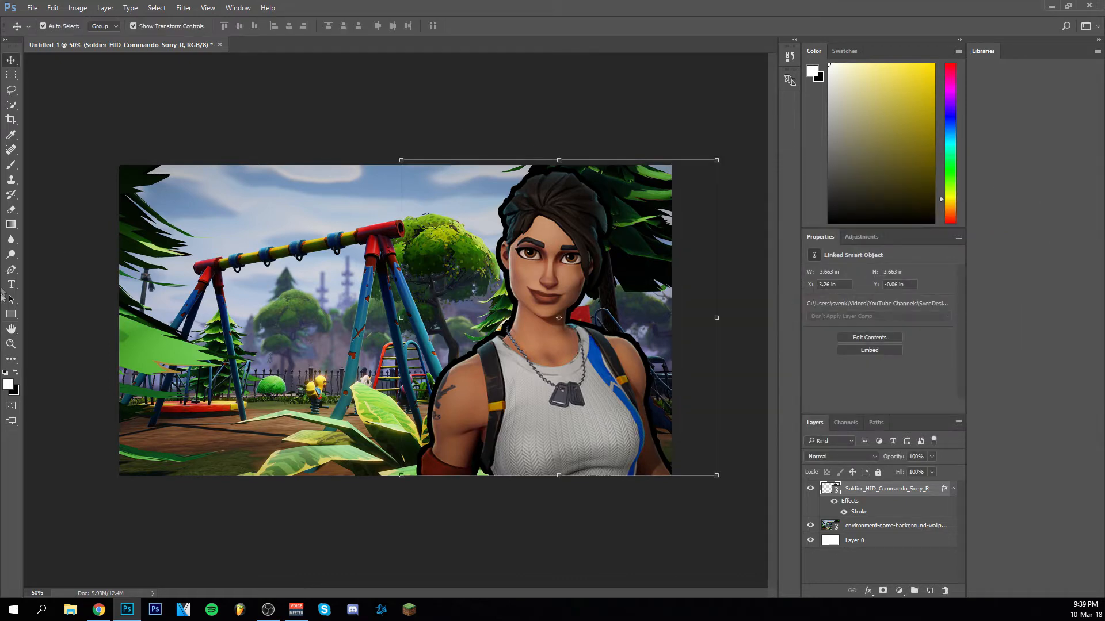
Set the Eraser to a hard round brush of 29 px and rasterize the soldier layer
left_click(11, 344)
left_click(551, 189)
left_click(551, 188)
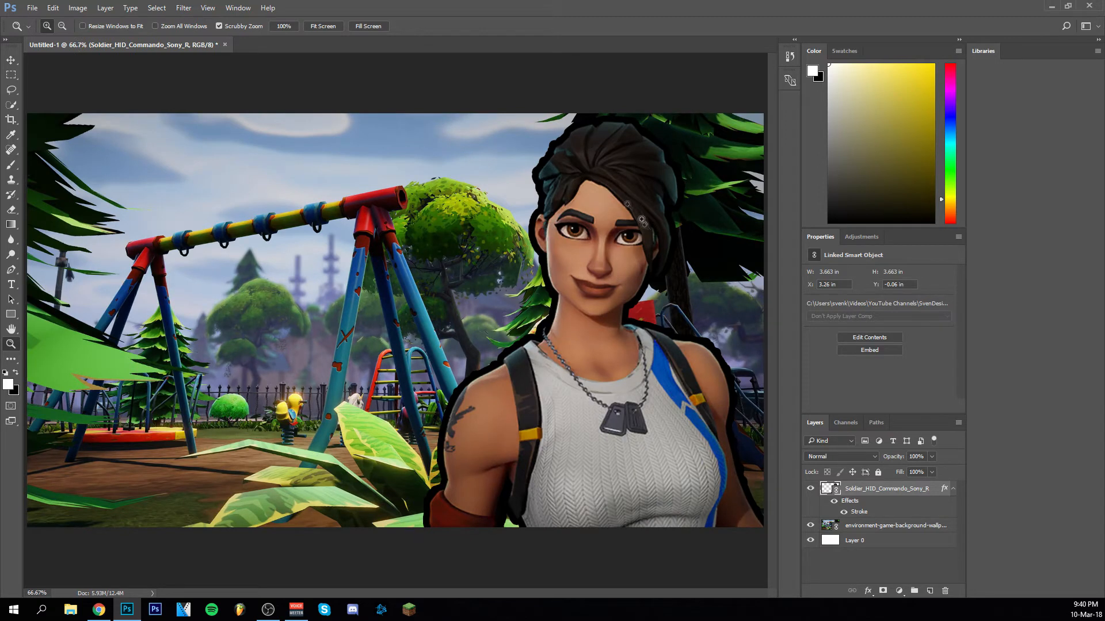
left_click(11, 210)
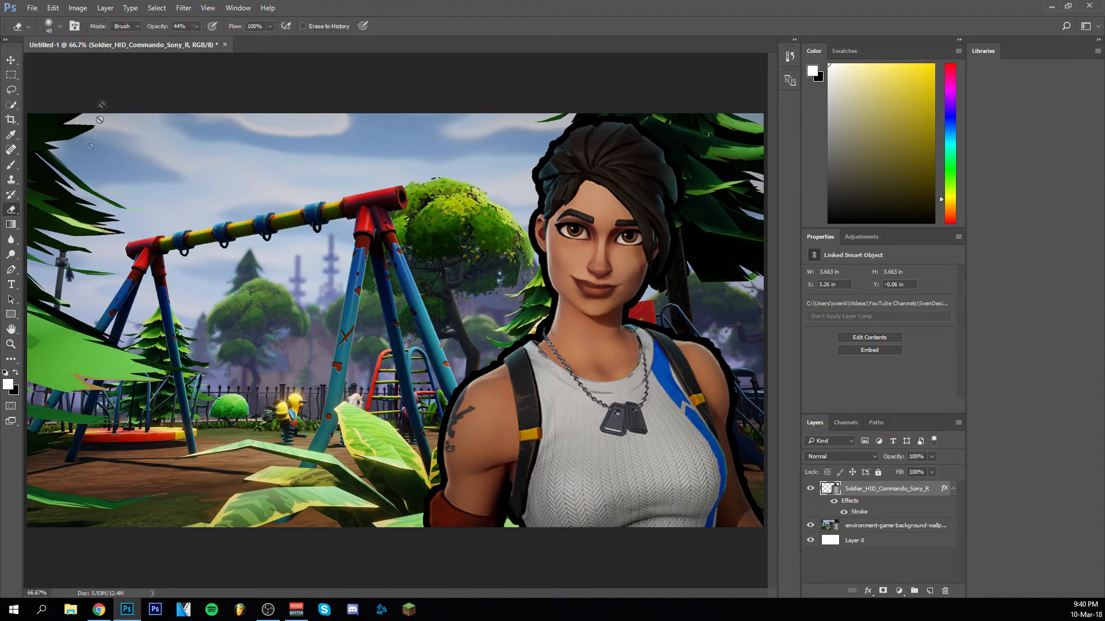
right_click(377, 256)
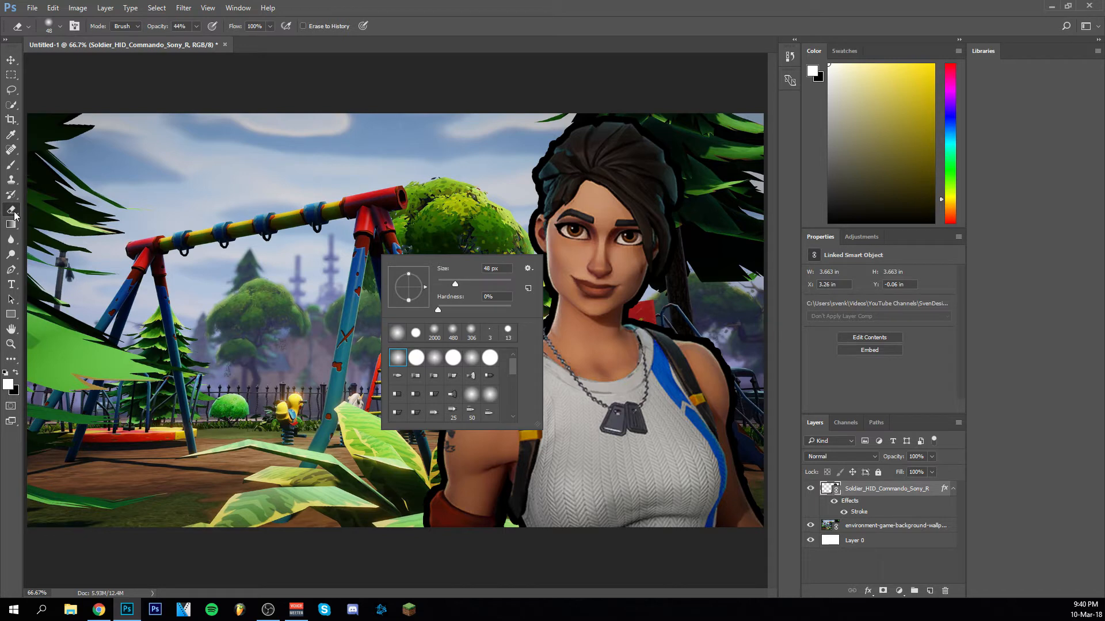
left_click(416, 357)
left_click(461, 232)
left_click(521, 240)
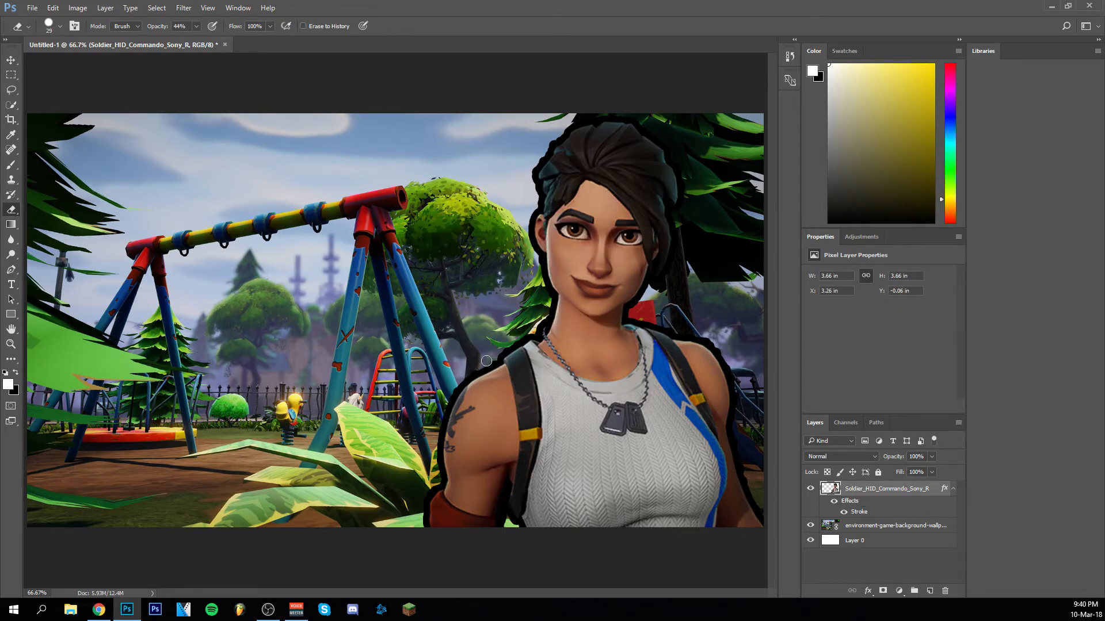
Erase rough edges along the soldier's arm, shoulder and near side of the face with a 47 px Eraser at 100% opacity
left_click(11, 344)
left_click(431, 495)
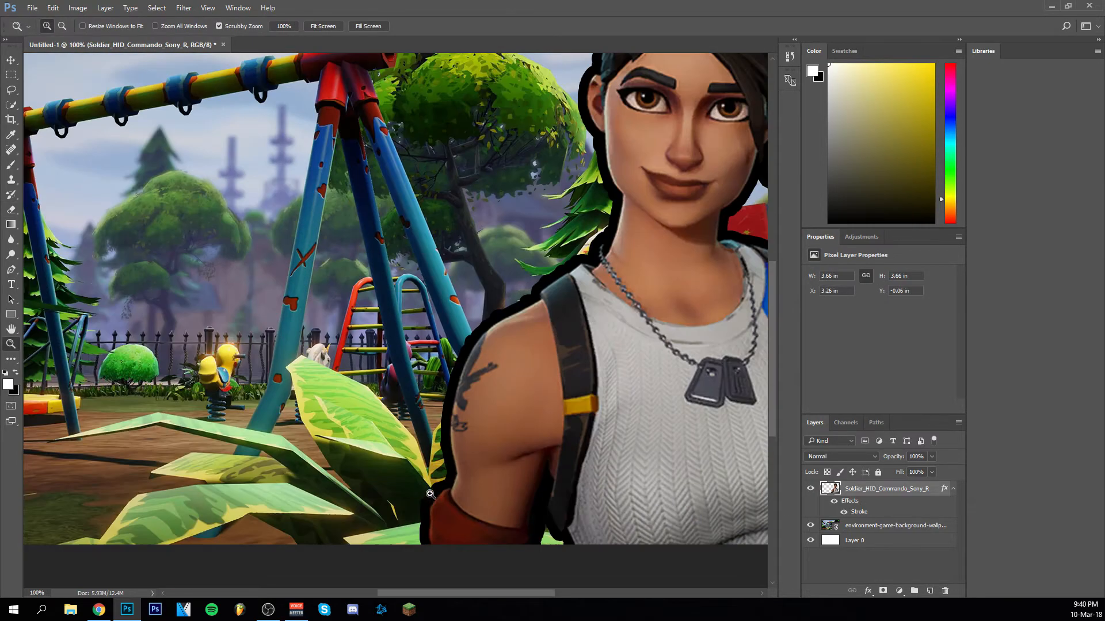
scroll(522, 438, "up", 1)
key("e")
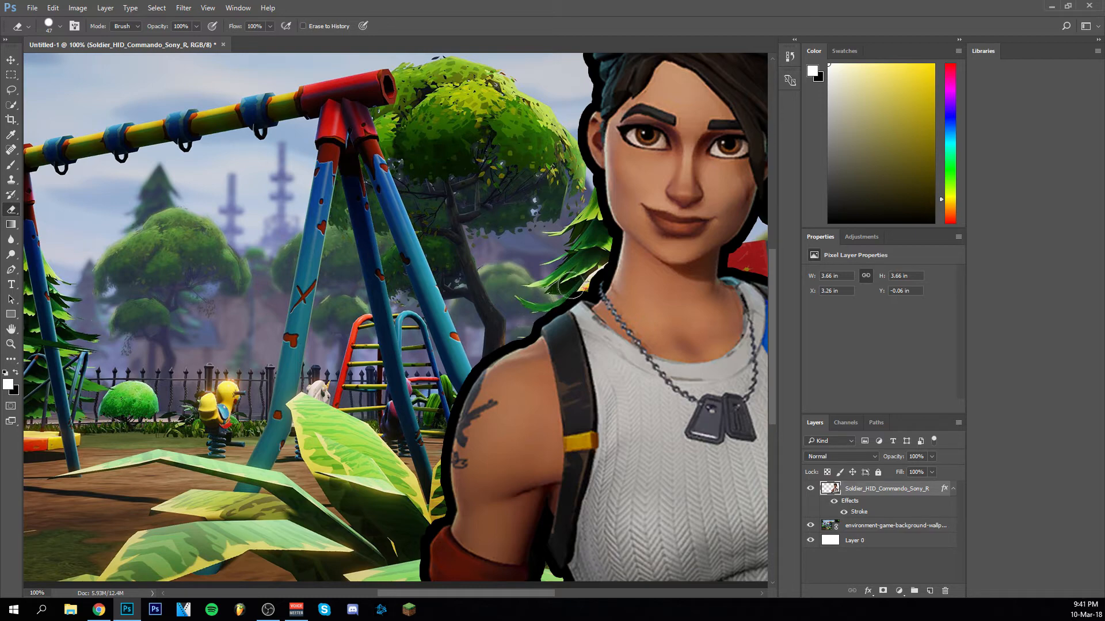
scroll(552, 368, "up", 1)
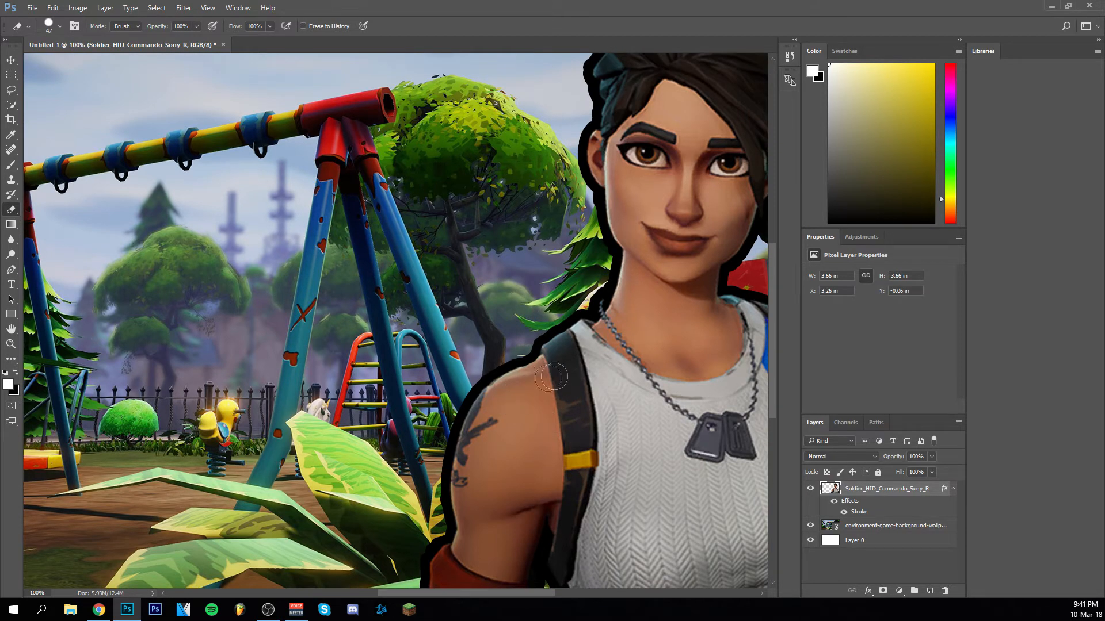
scroll(570, 293, "up", 3)
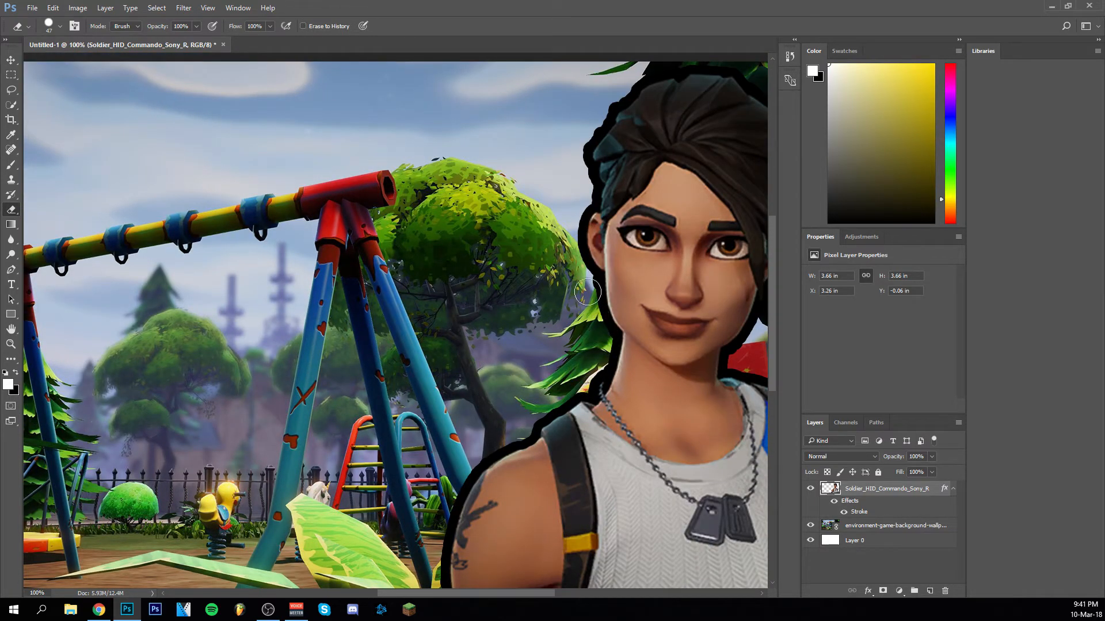
scroll(535, 280, "up", 2)
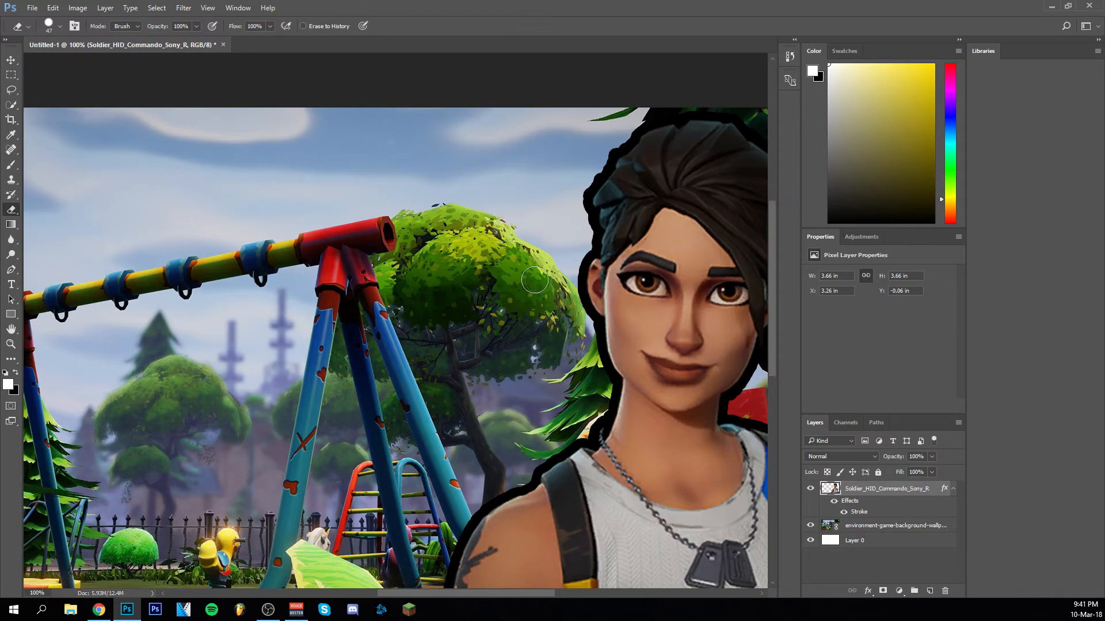
scroll(535, 280, "up", 2)
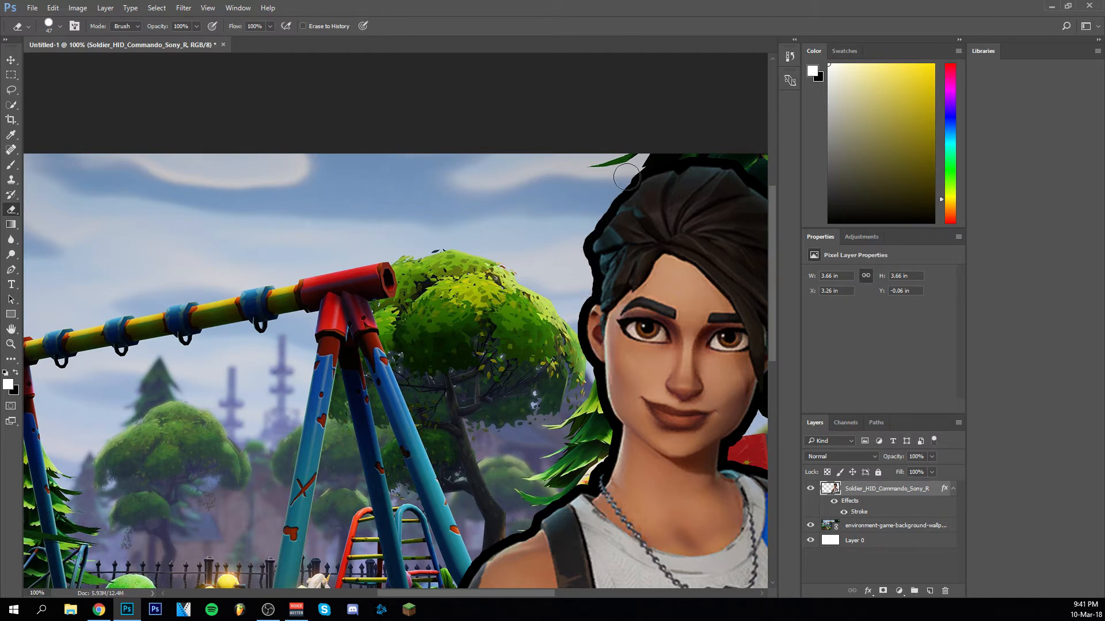
Inspect the soldier's outline around the hair and down the far arm for leftover rough edges
scroll(589, 223, "up", 1)
left_click_drag(539, 594, 593, 594)
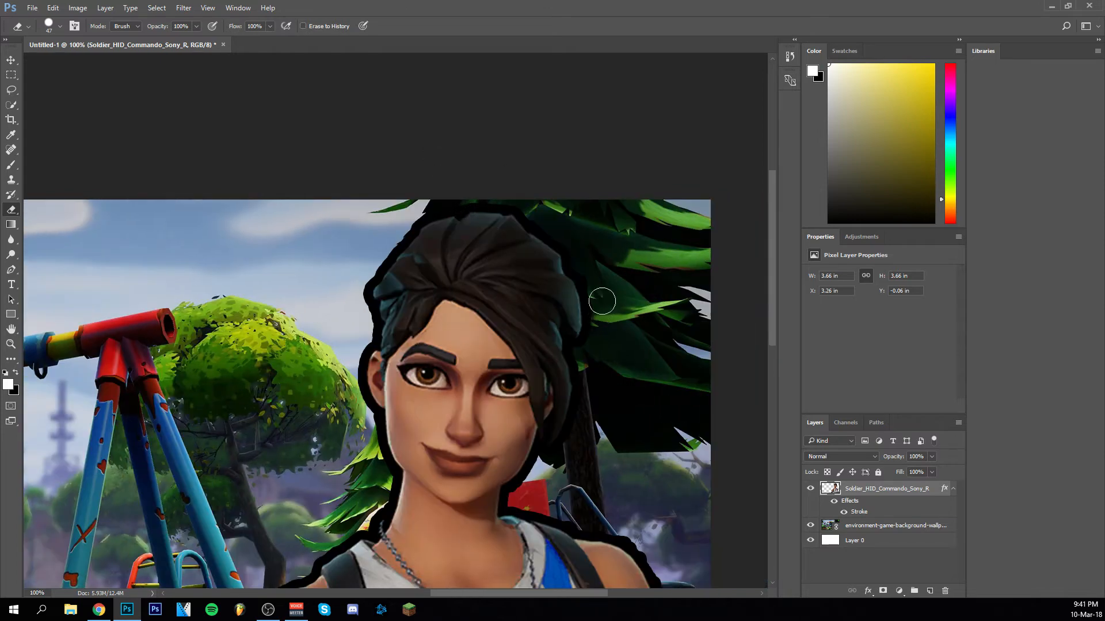
scroll(608, 288, "up", 1)
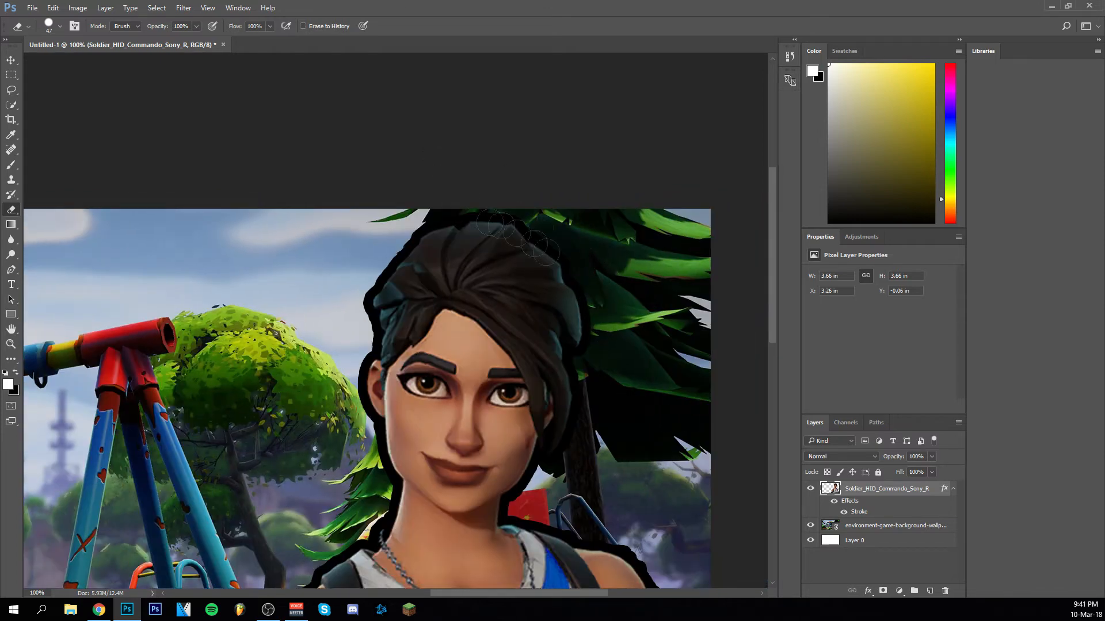
scroll(608, 288, "down", 2)
scroll(588, 382, "down", 5)
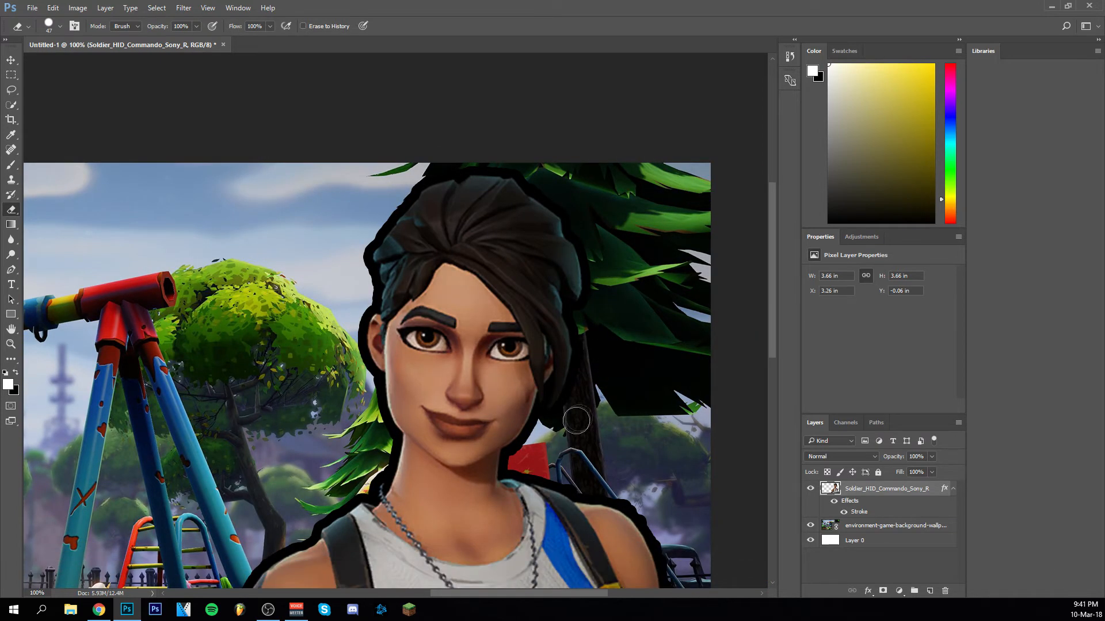
scroll(656, 471, "down", 5)
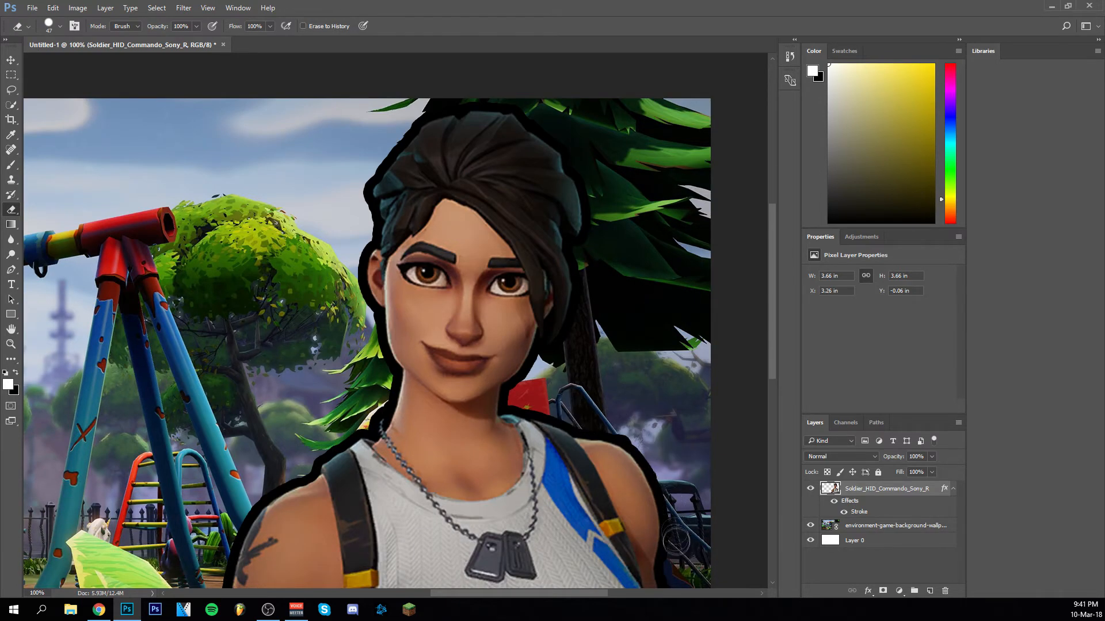
scroll(672, 501, "down", 15)
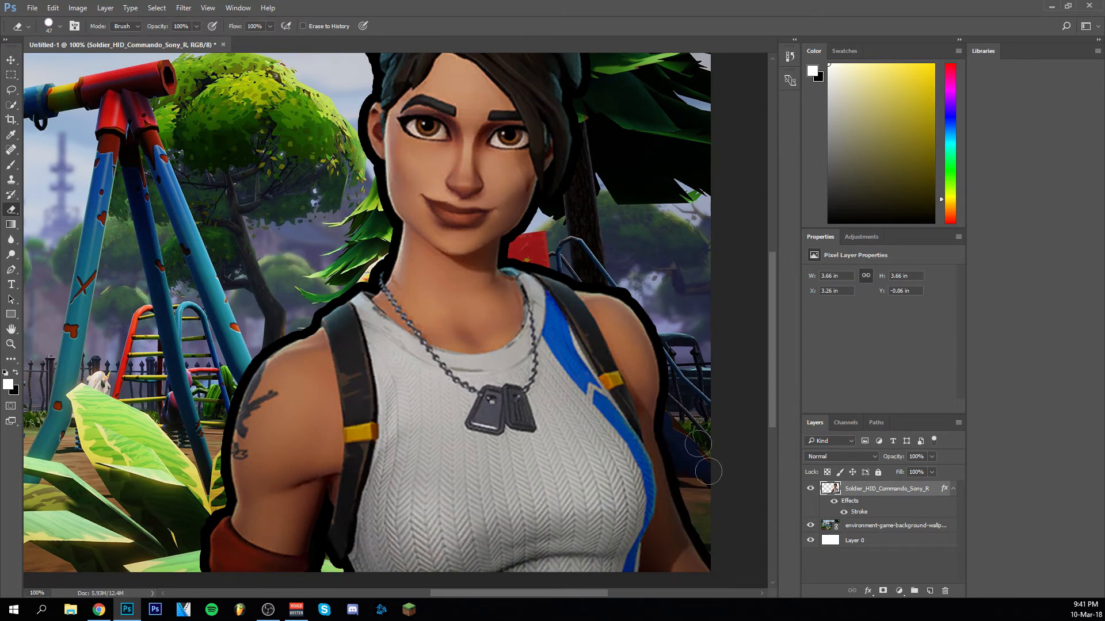
Shift the soldier down and left, erase the stray outlined spot above the swing set, and move the soldier back to the upper right
left_click(543, 324)
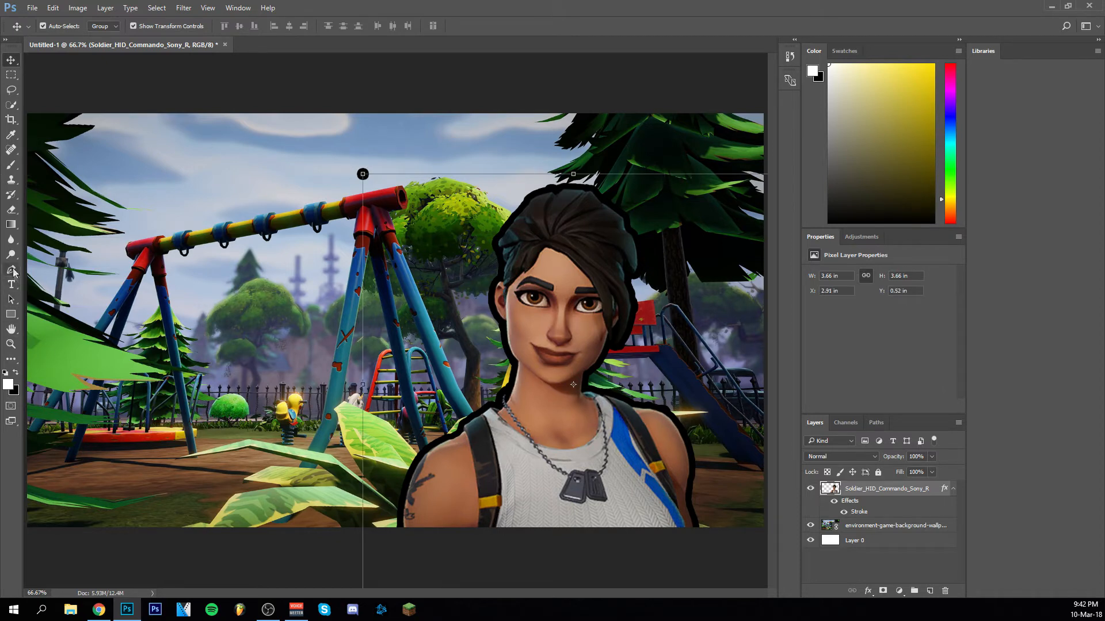
left_click(11, 210)
left_click(362, 174)
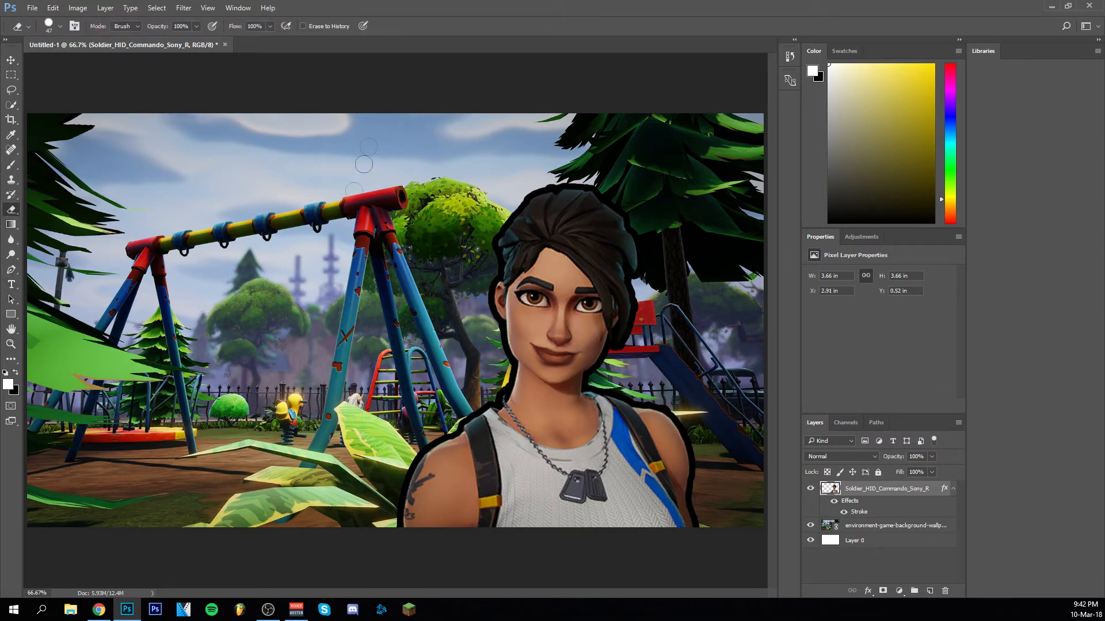
left_click(11, 60)
left_click_drag(567, 241, 619, 191)
Add a Brightness/Contrast adjustment layer directly above the playground background layer
key("z")
right_click(433, 321)
left_click(469, 402)
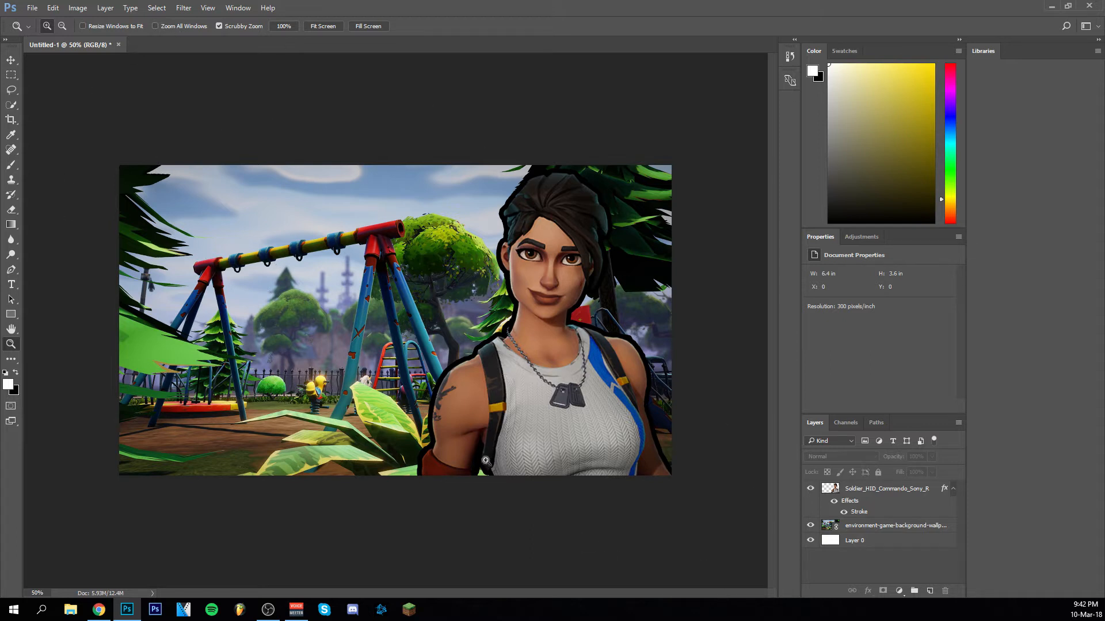
left_click(885, 527)
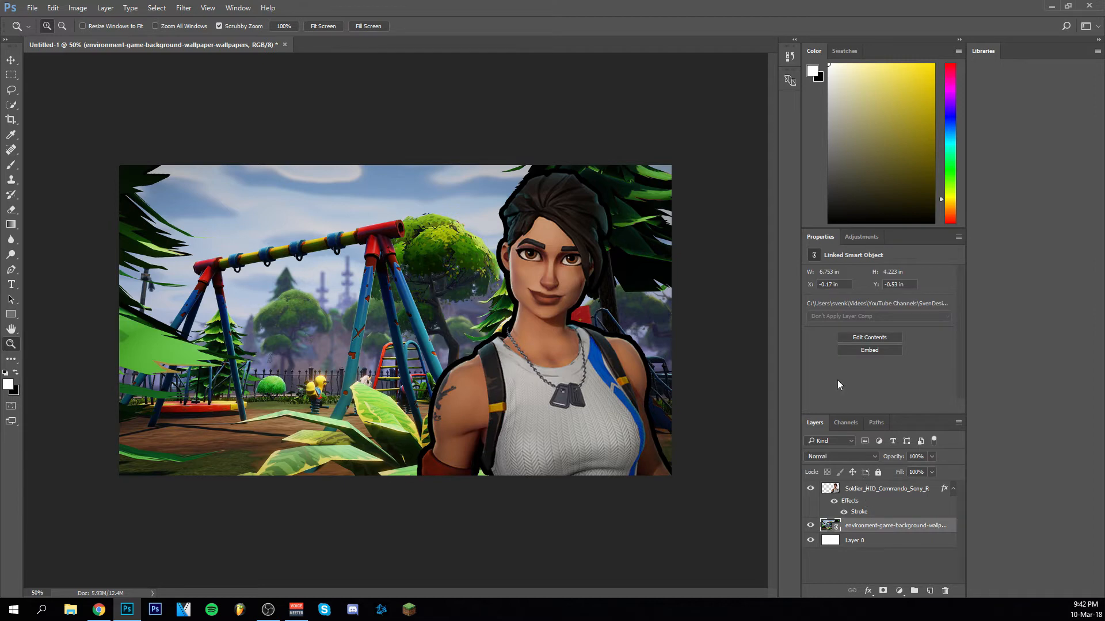
left_click(860, 236)
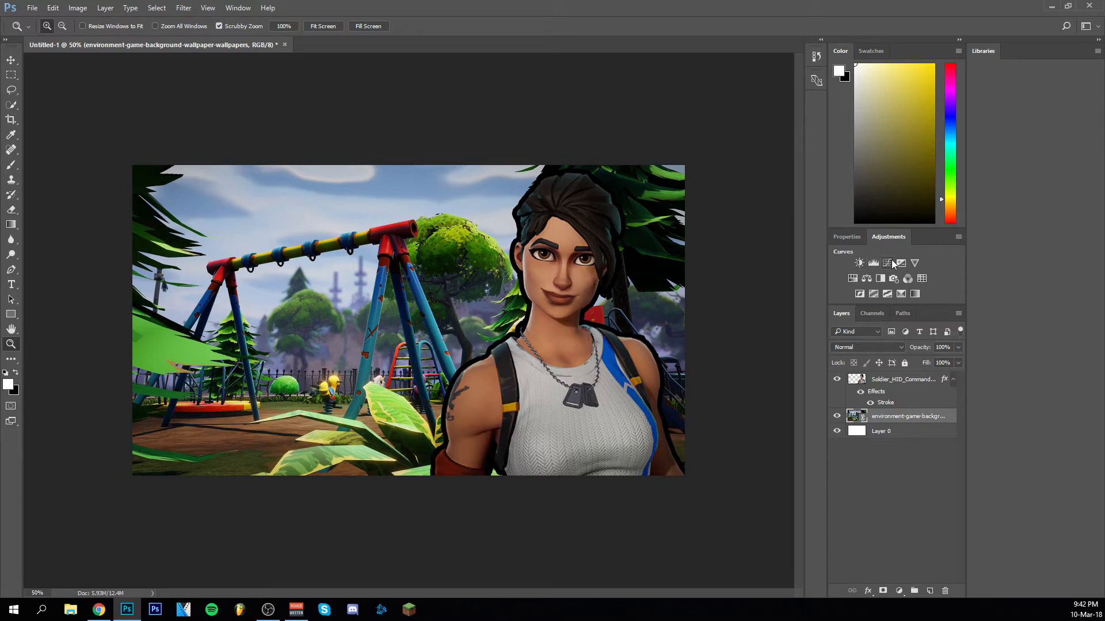
left_click(859, 263)
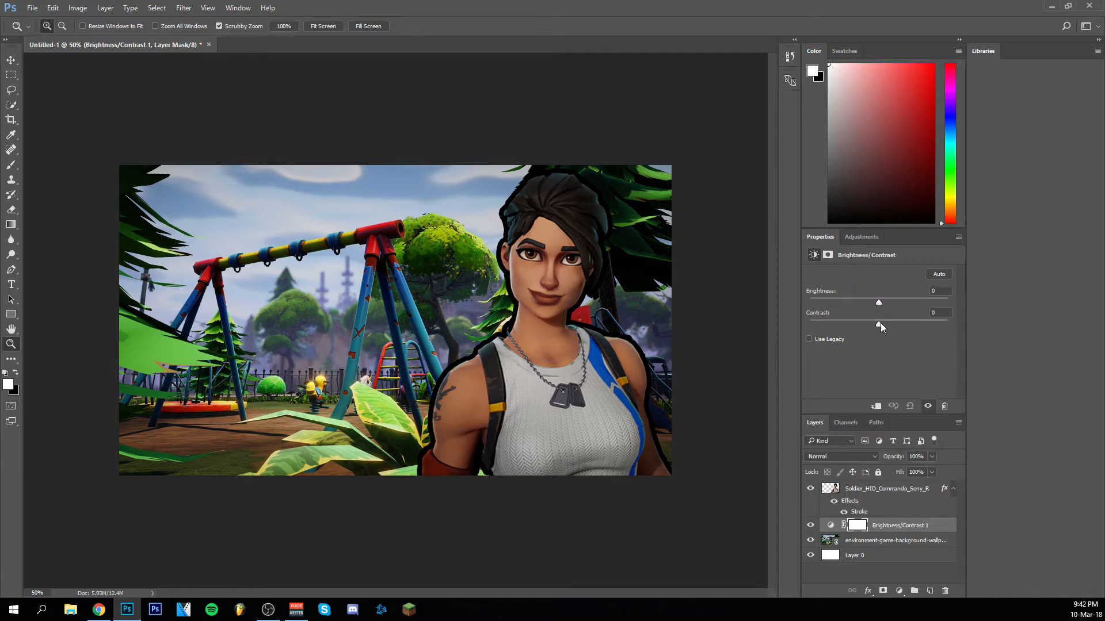
Set the background's Brightness/Contrast adjustment to about 15 brightness and 65 contrast
left_click_drag(878, 324, 802, 323)
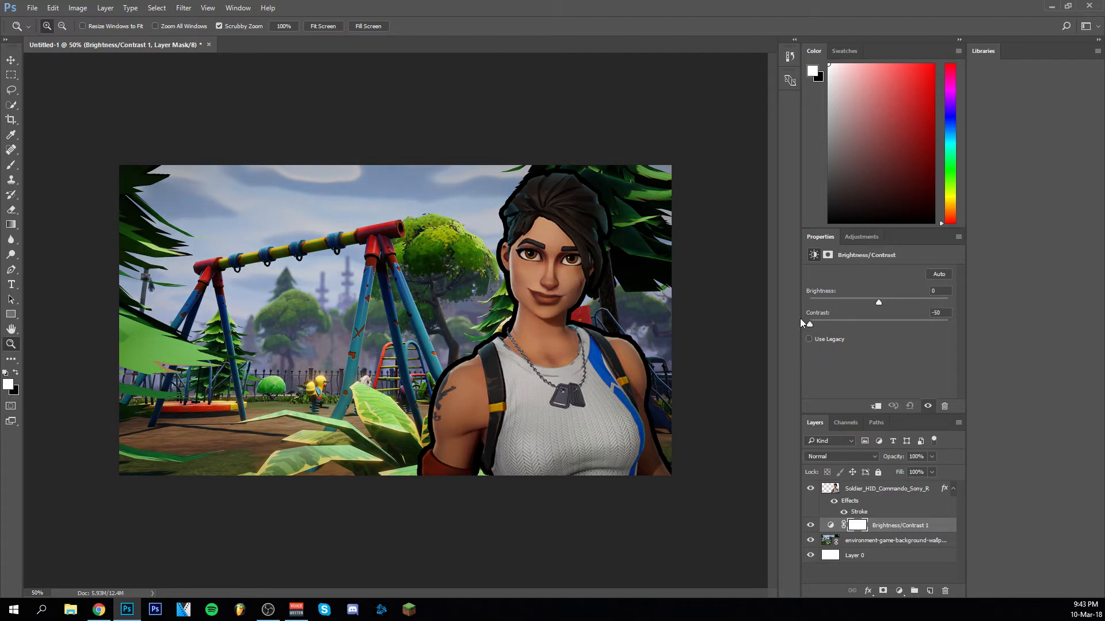
left_click_drag(824, 325, 948, 326)
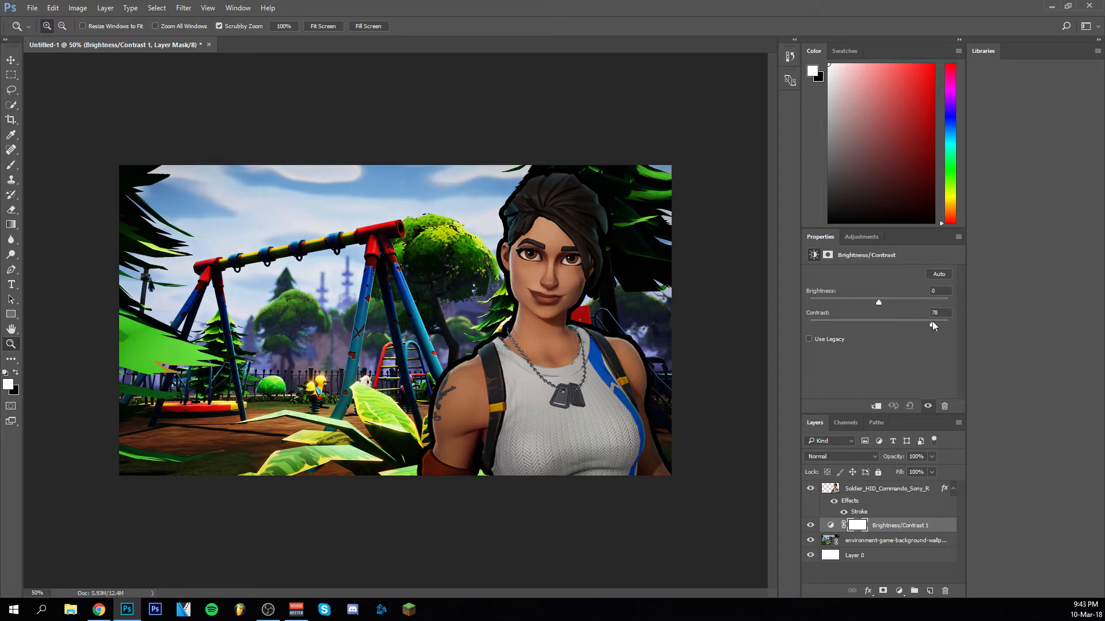
mouse_move(933, 326)
left_mouse_down()
mouse_move(875, 324)
mouse_move(982, 322)
mouse_move(716, 330)
mouse_move(923, 326)
left_mouse_up()
left_click_drag(931, 320, 923, 316)
left_click(863, 238)
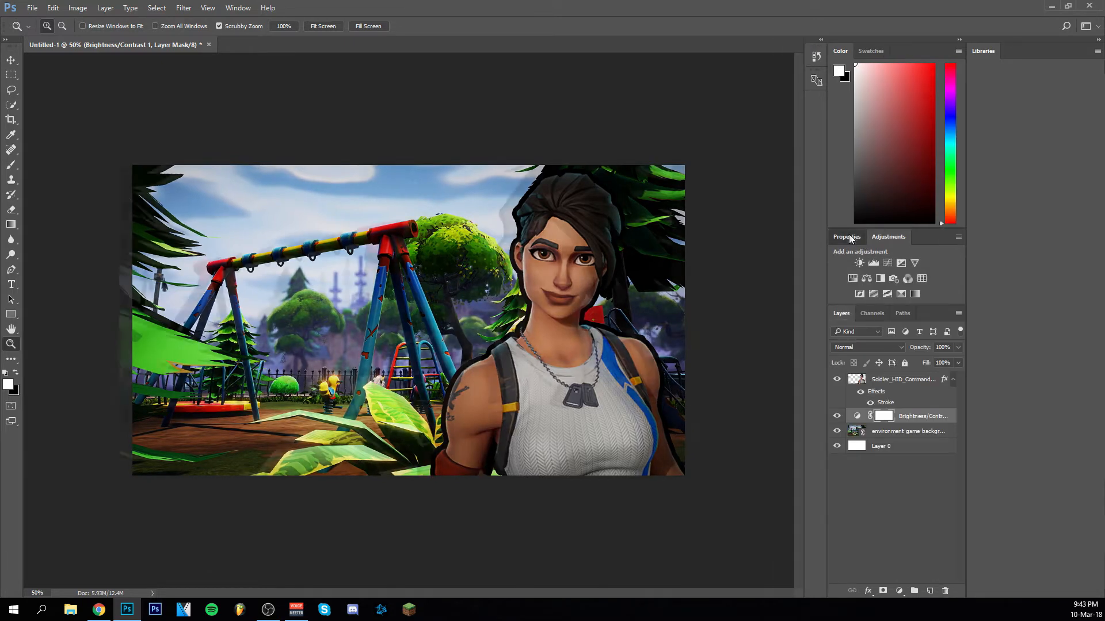
left_click(849, 238)
left_click_drag(881, 303, 937, 326)
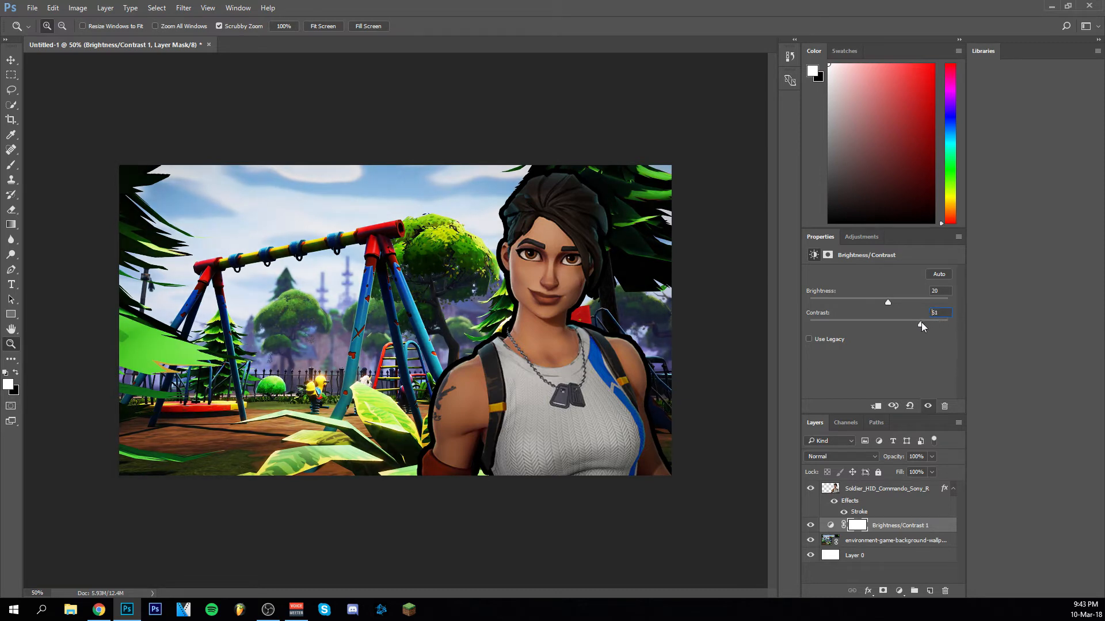
left_click_drag(932, 325, 904, 325)
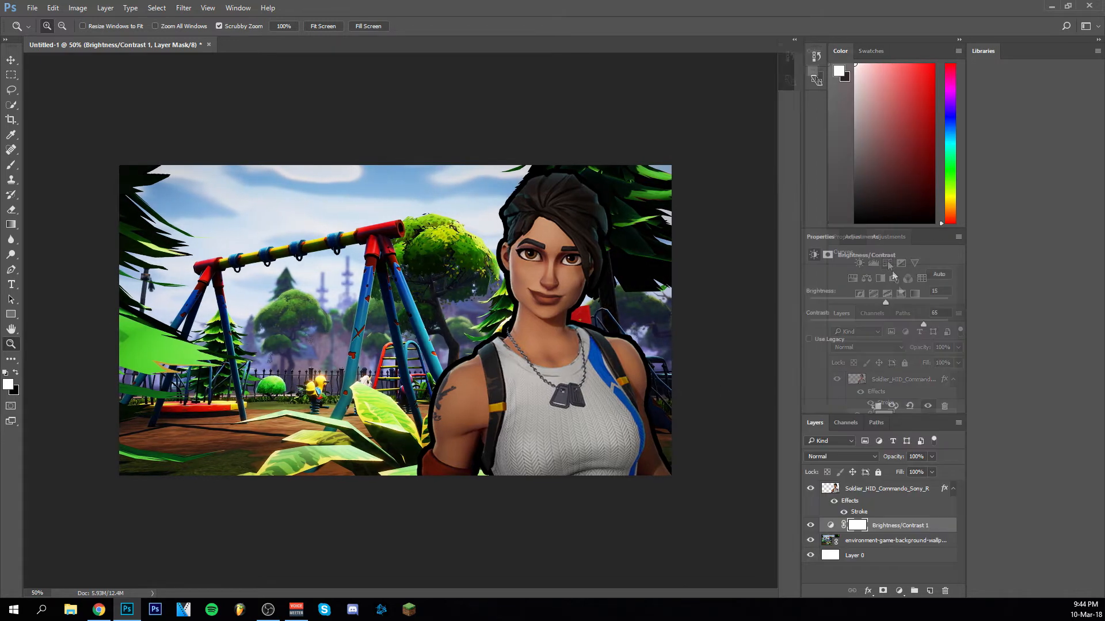
Add a Curves adjustment above the background's Brightness/Contrast layer and pull the curve's midpoint slightly down to darken the midtones
left_click(838, 267)
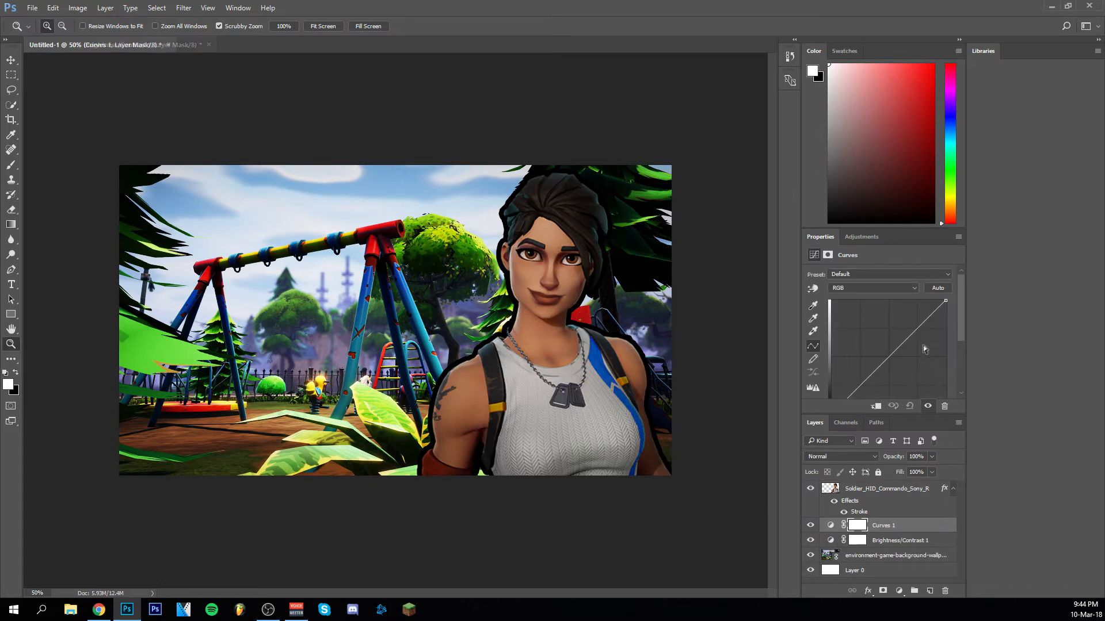
scroll(916, 347, "down", 1)
left_click_drag(890, 337, 904, 341)
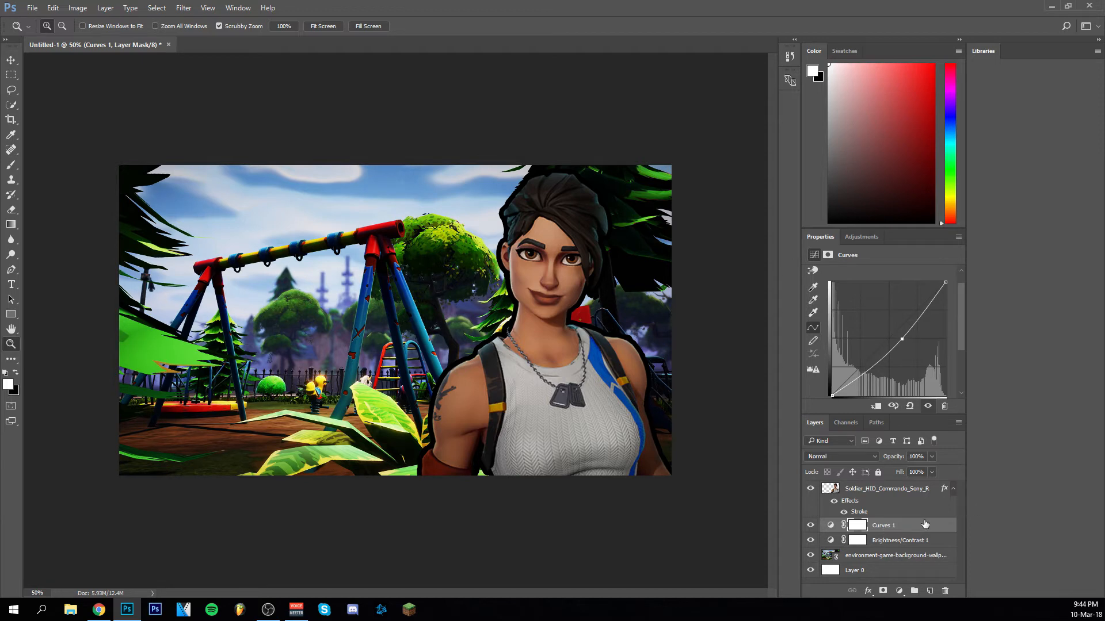
Add a Brightness/Contrast adjustment layer and a Curves adjustment layer above the soldier layer
left_click(904, 490)
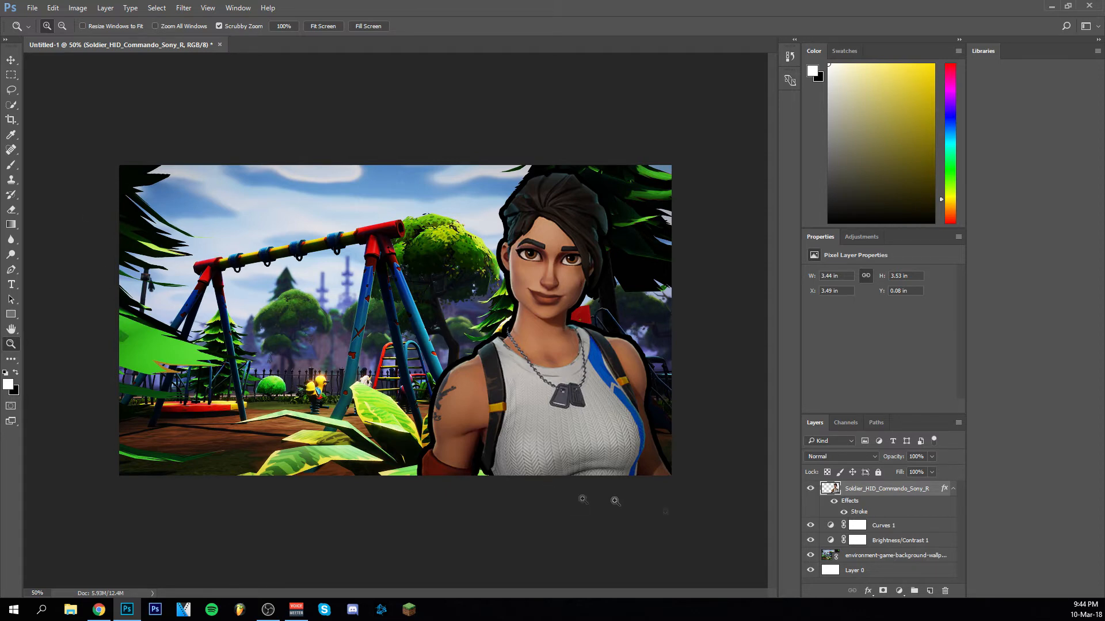
left_click(863, 237)
left_click(859, 263)
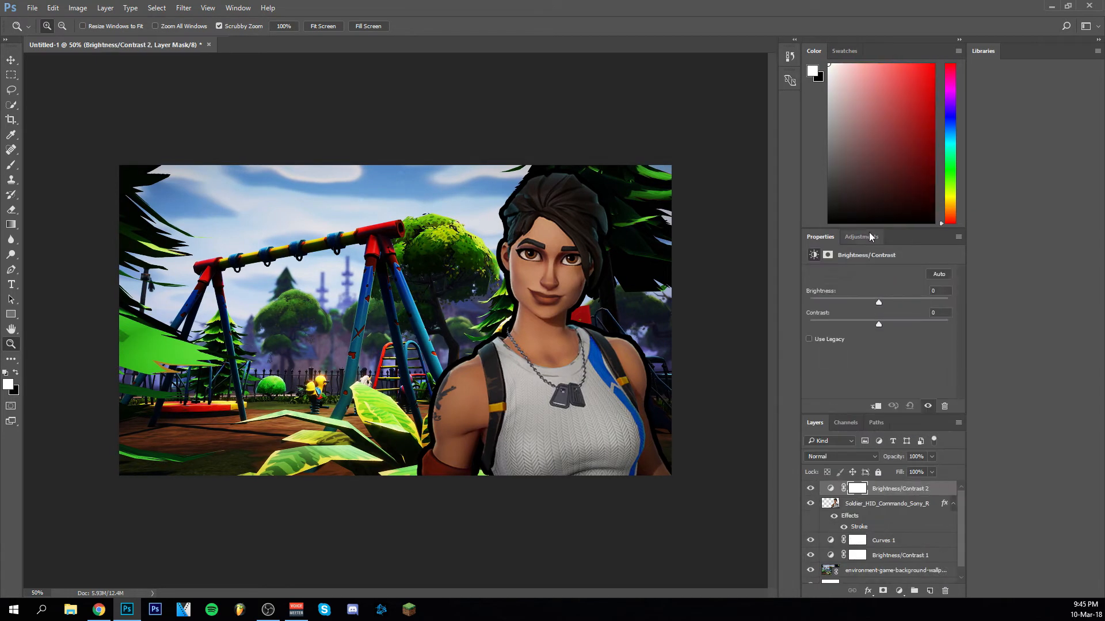
left_click(868, 233)
left_click(888, 263)
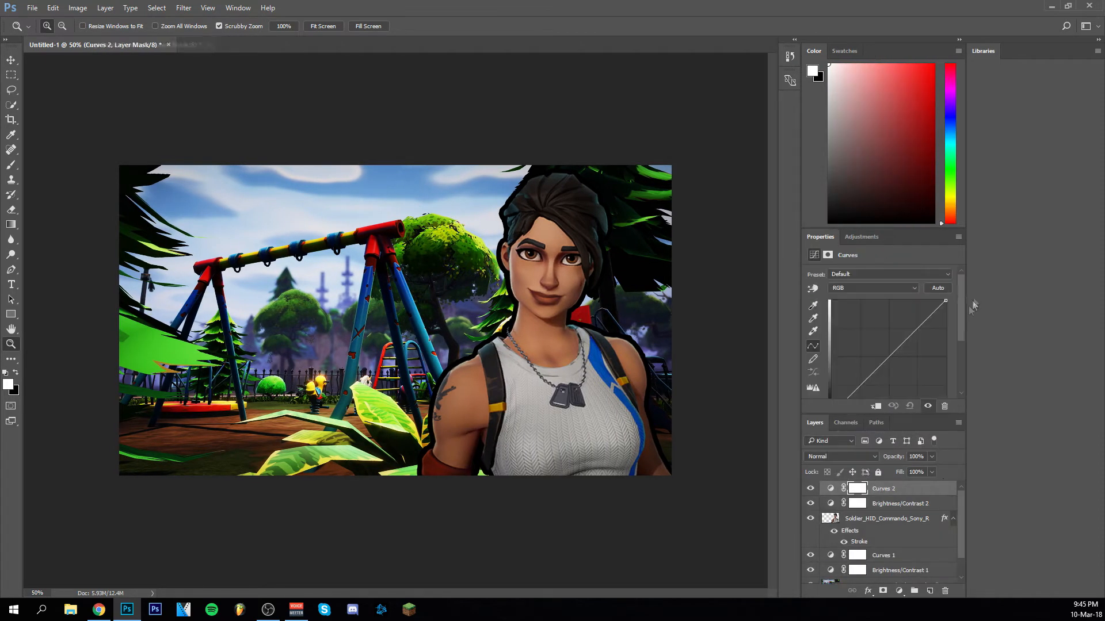
Clip the upper Brightness/Contrast and Curves adjustment layers to the soldier layer with a clipping mask
left_click(905, 503)
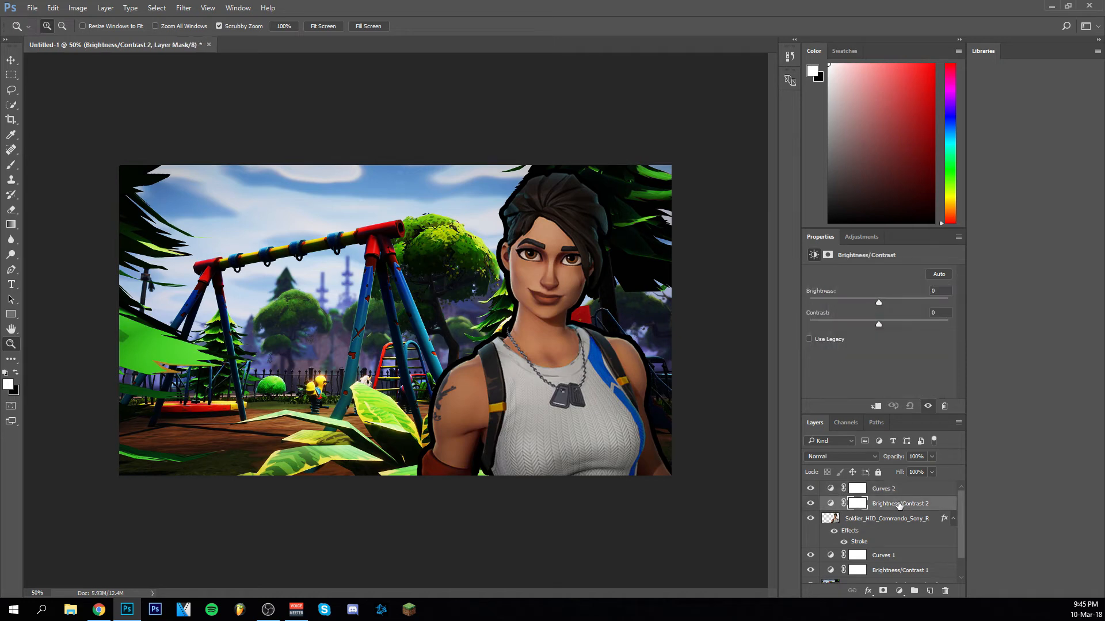
left_click(903, 493, "shift")
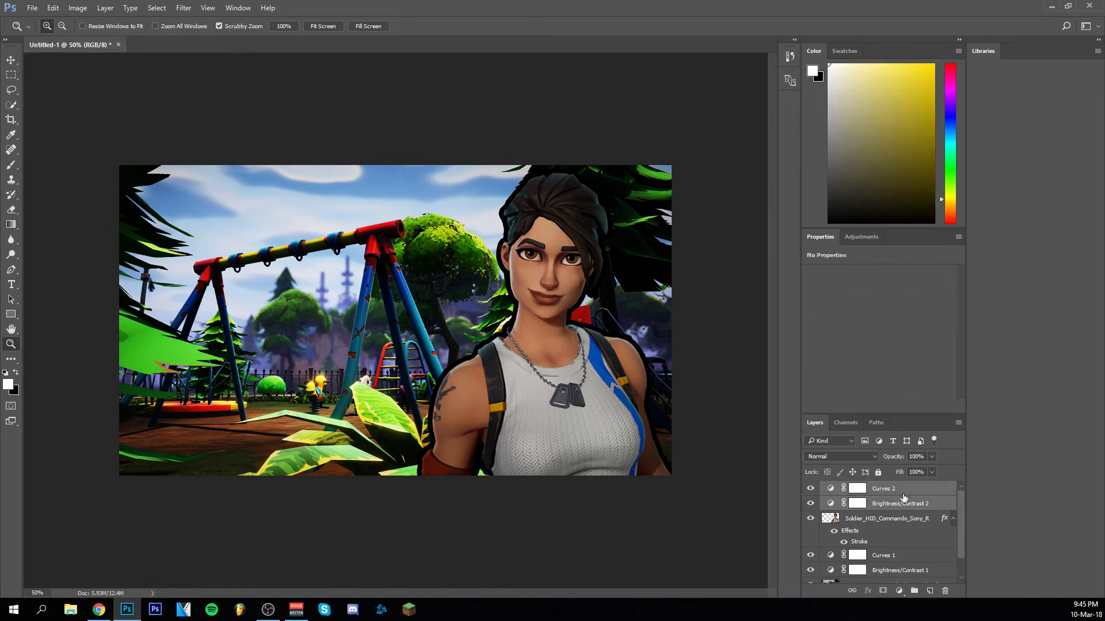
right_click(903, 498)
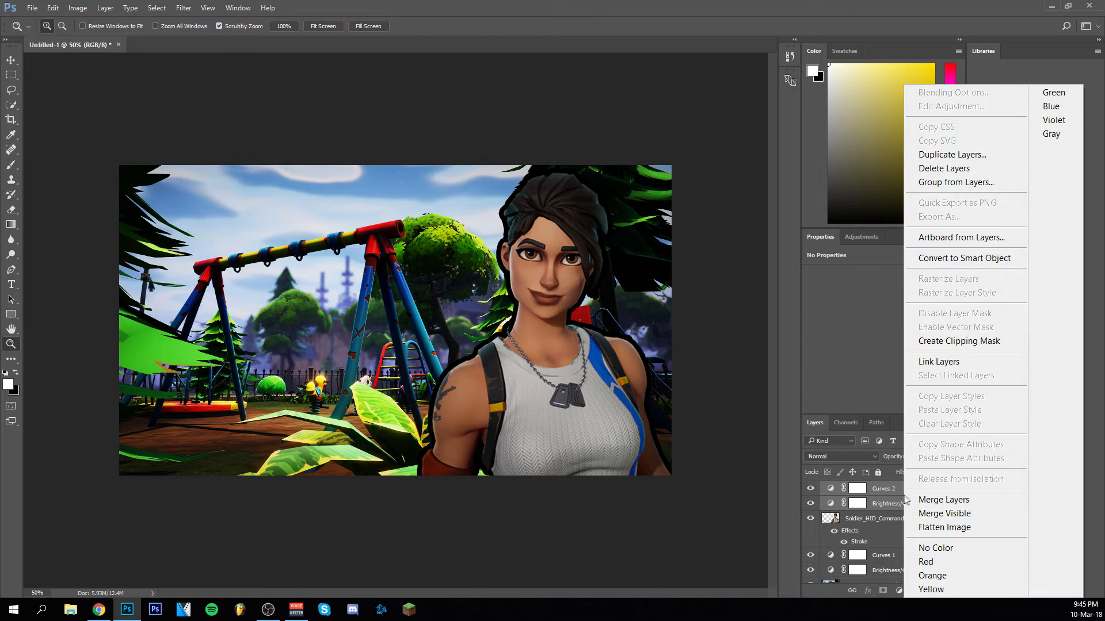
left_click(963, 343)
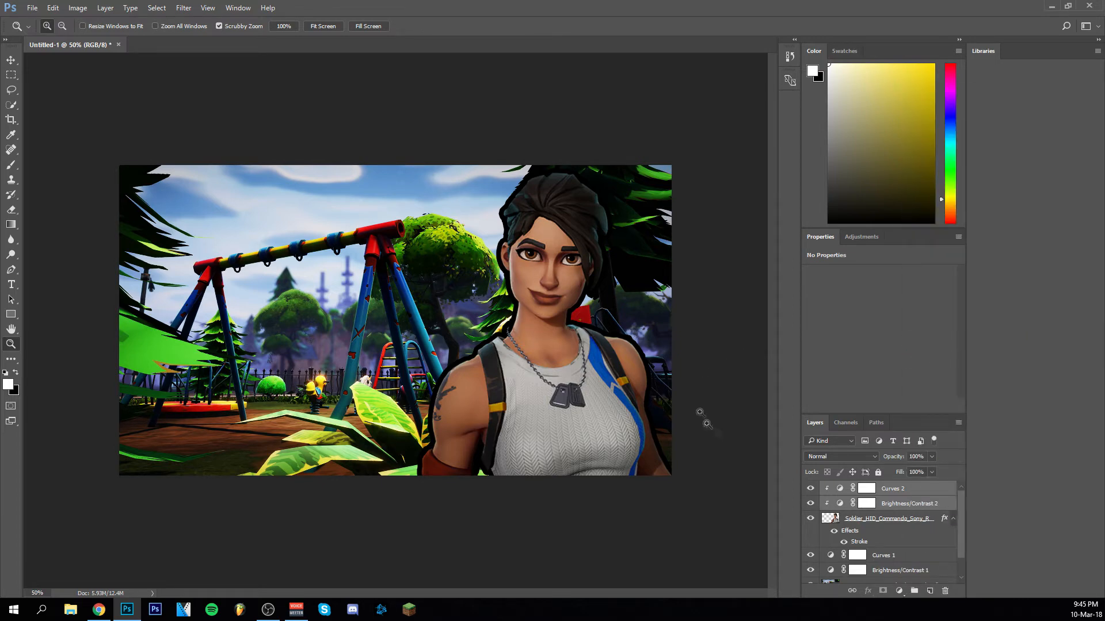
Set the soldier's clipped Brightness/Contrast adjustment to brightness 30 and contrast 95
left_click(926, 507)
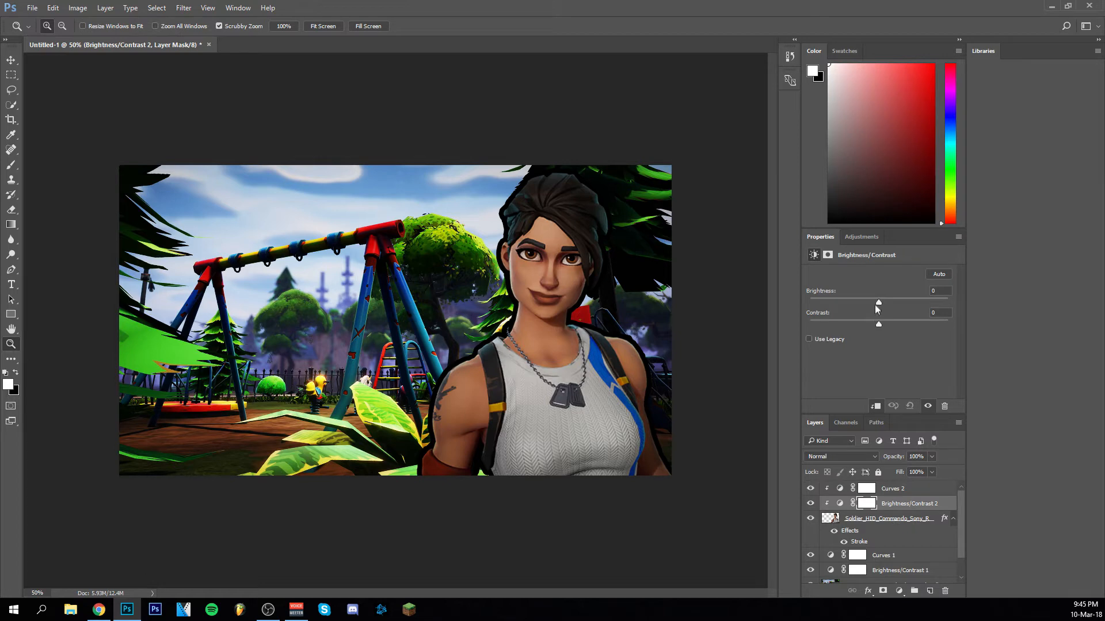
left_click_drag(883, 307, 908, 313)
scroll(886, 530, "down", 1)
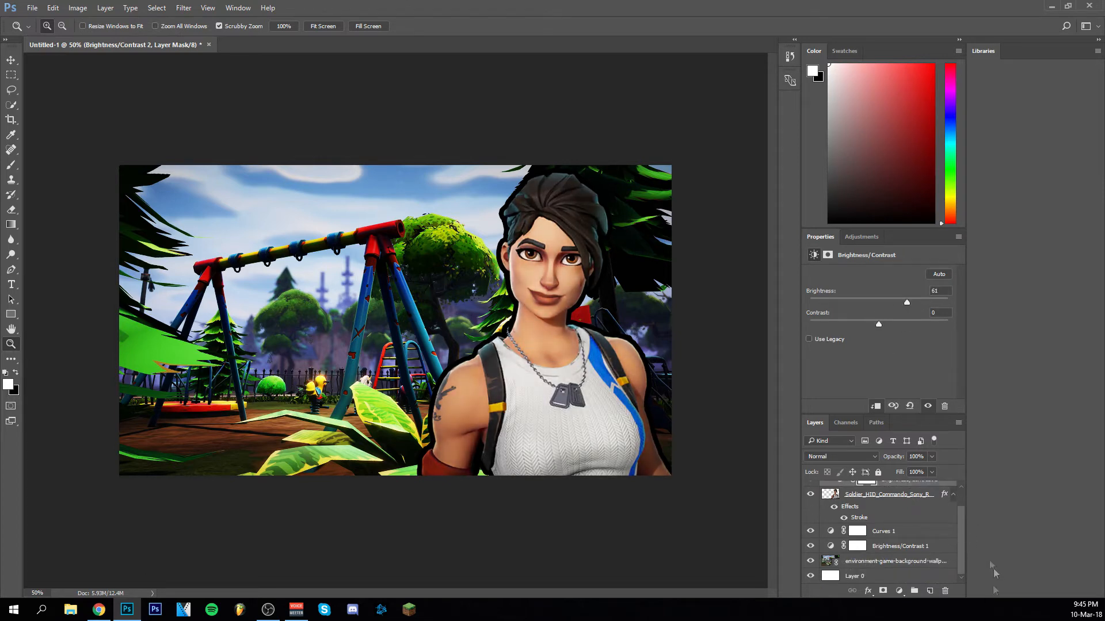
scroll(900, 502, "up", 1)
scroll(897, 526, "down", 1)
scroll(880, 535, "up", 2)
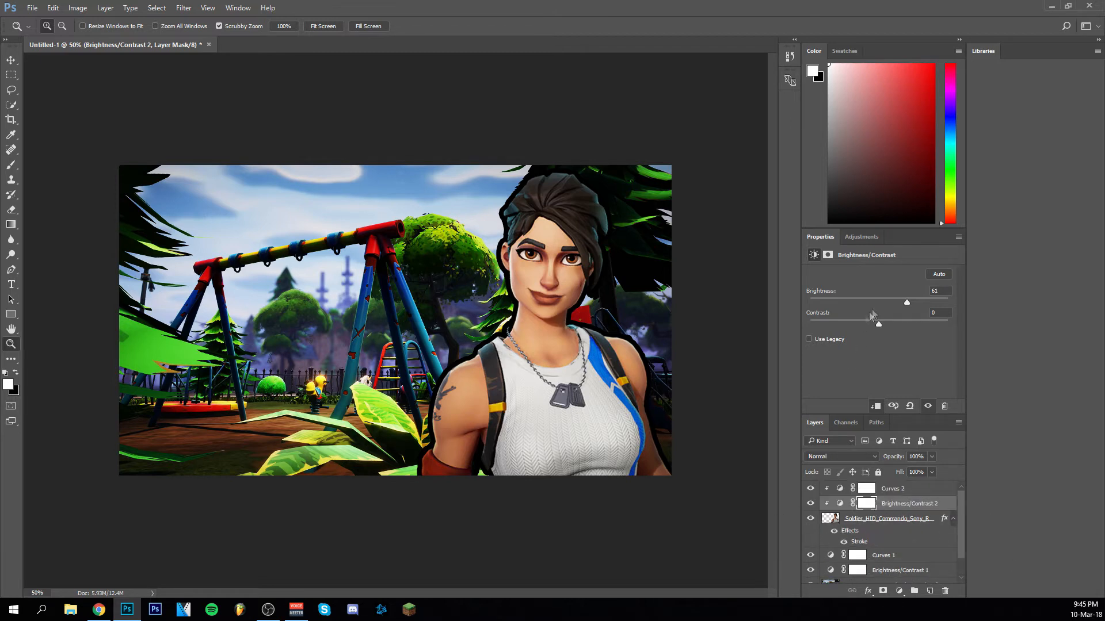
left_click_drag(905, 310, 907, 332)
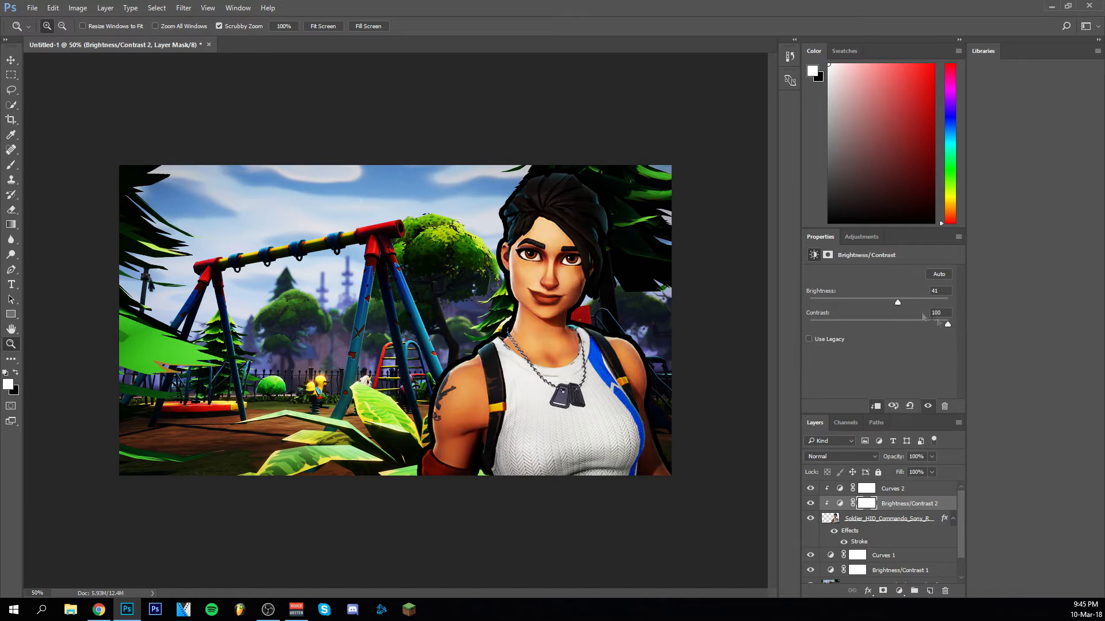
type("95")
left_click_drag(898, 304, 893, 304)
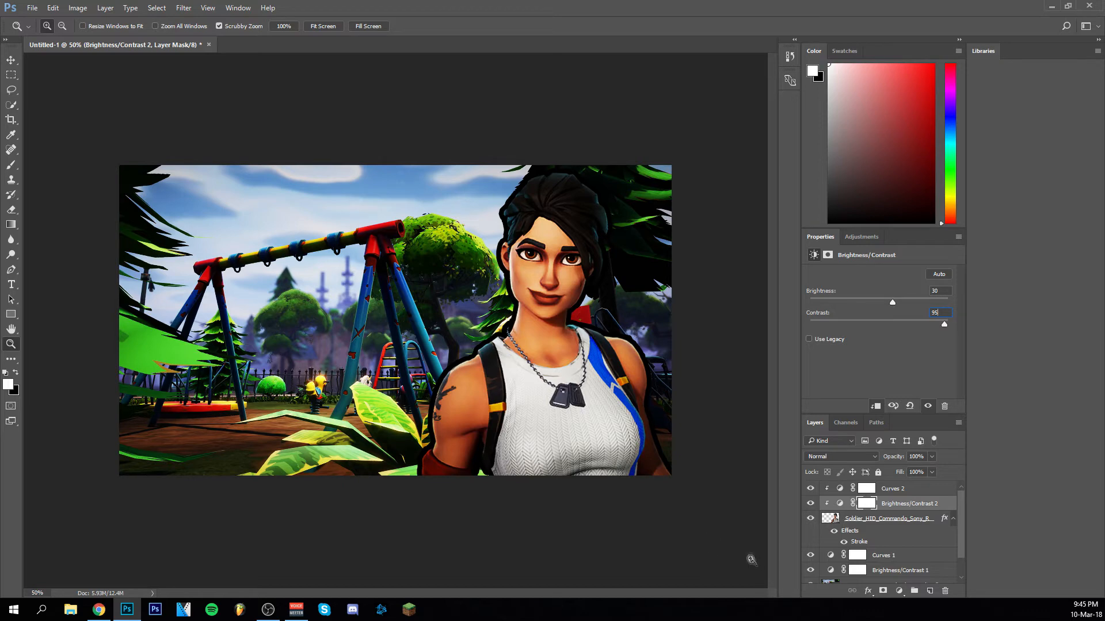
Pull the midpoint of the soldier's clipped Curves adjustment well below the diagonal to darken the midtones
left_click(901, 491)
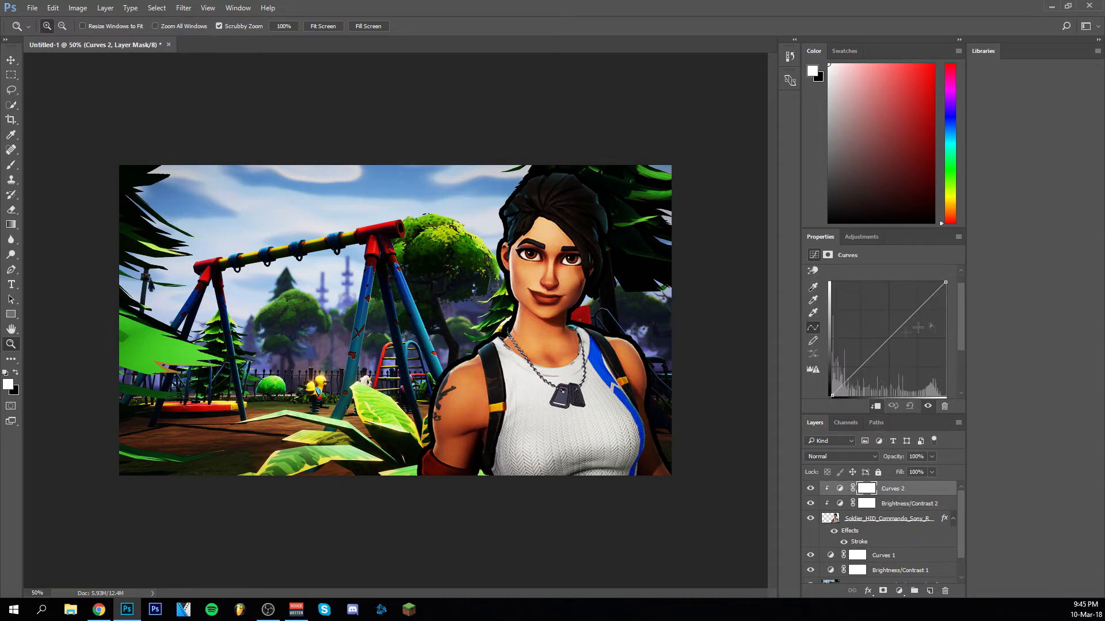
left_click_drag(896, 332, 903, 345)
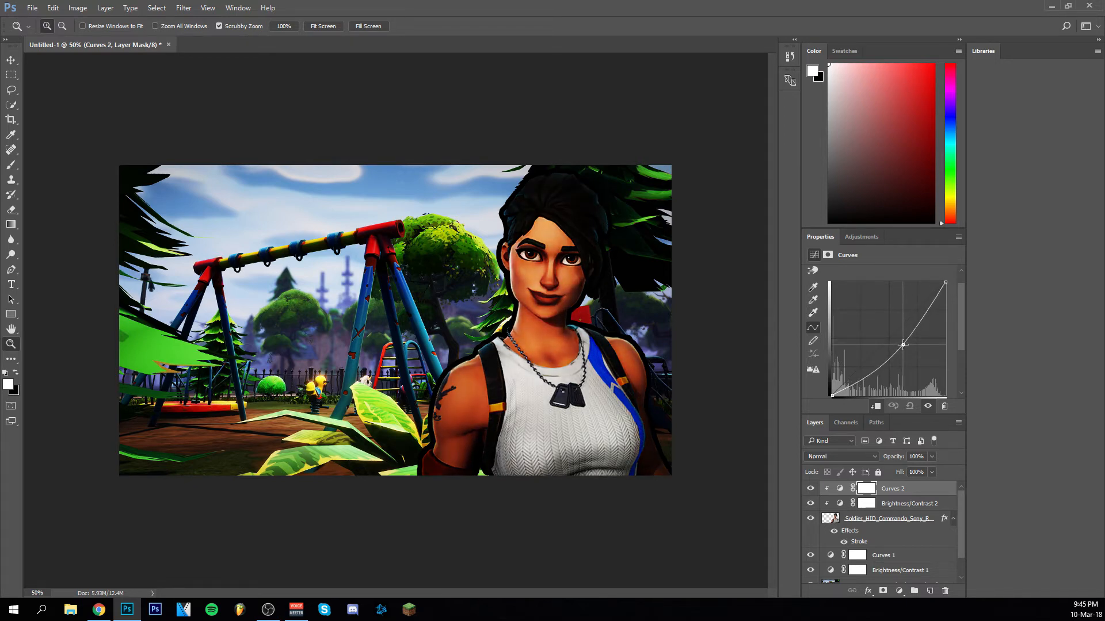
left_click_drag(902, 345, 905, 350)
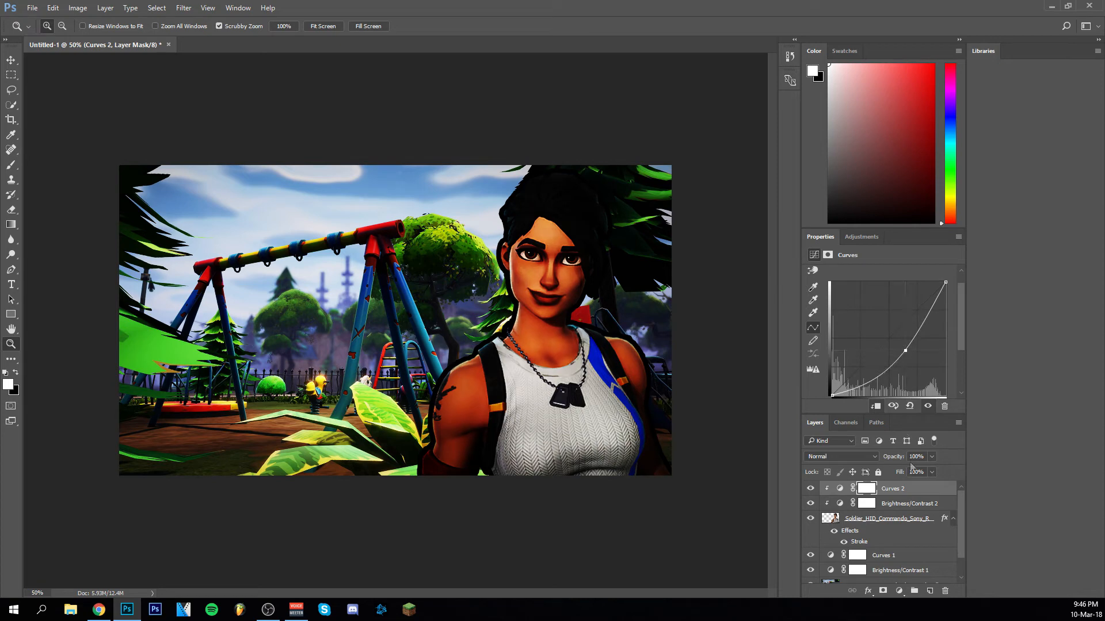
Raise the soldier's brightness adjustment to 35 and lift the midpoint of its clipped curve slightly
left_click(910, 503)
key("Up")
key("Up")
key("Up")
key("Up")
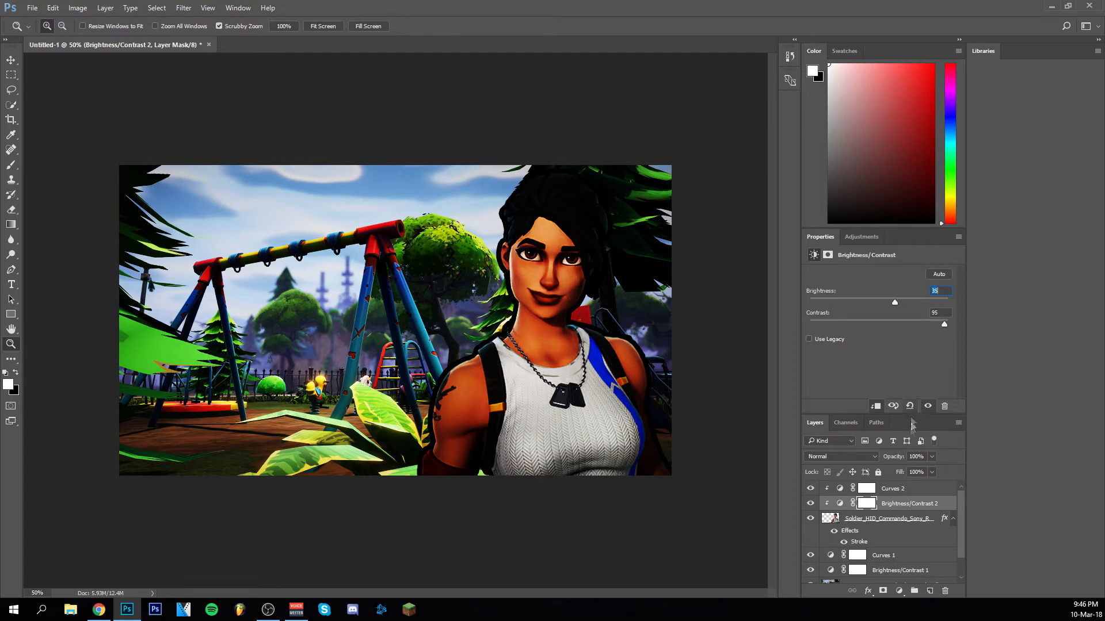
left_click(914, 489)
left_click_drag(904, 372, 902, 370)
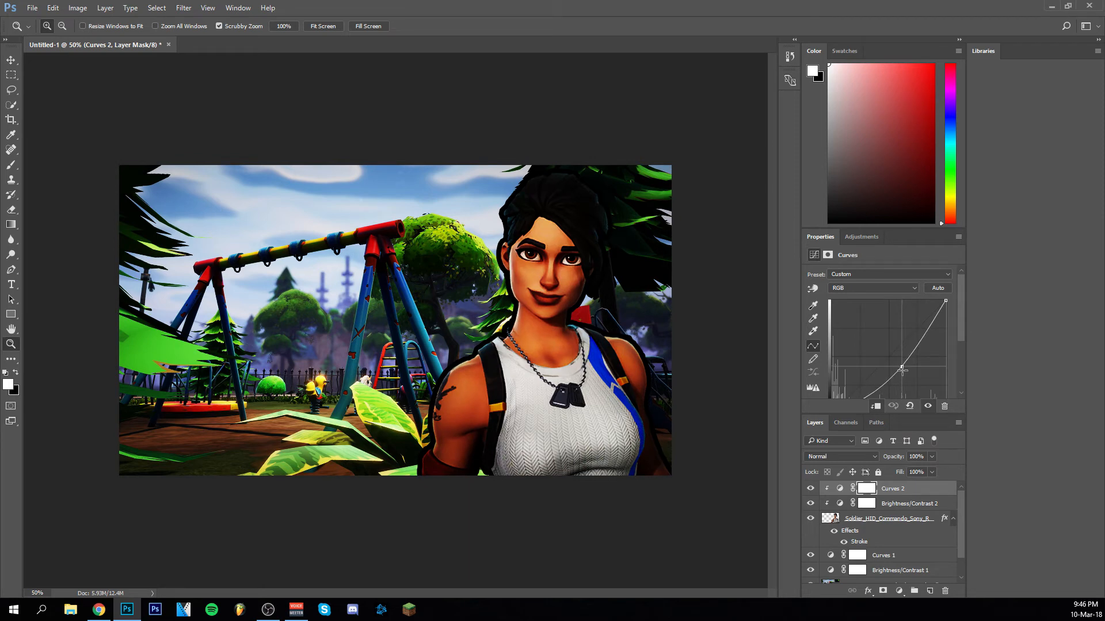
Fine-tune the soldier's clipped Curves adjustment by nudging its midpoint slightly towards the highlights
left_click_drag(902, 369, 902, 369)
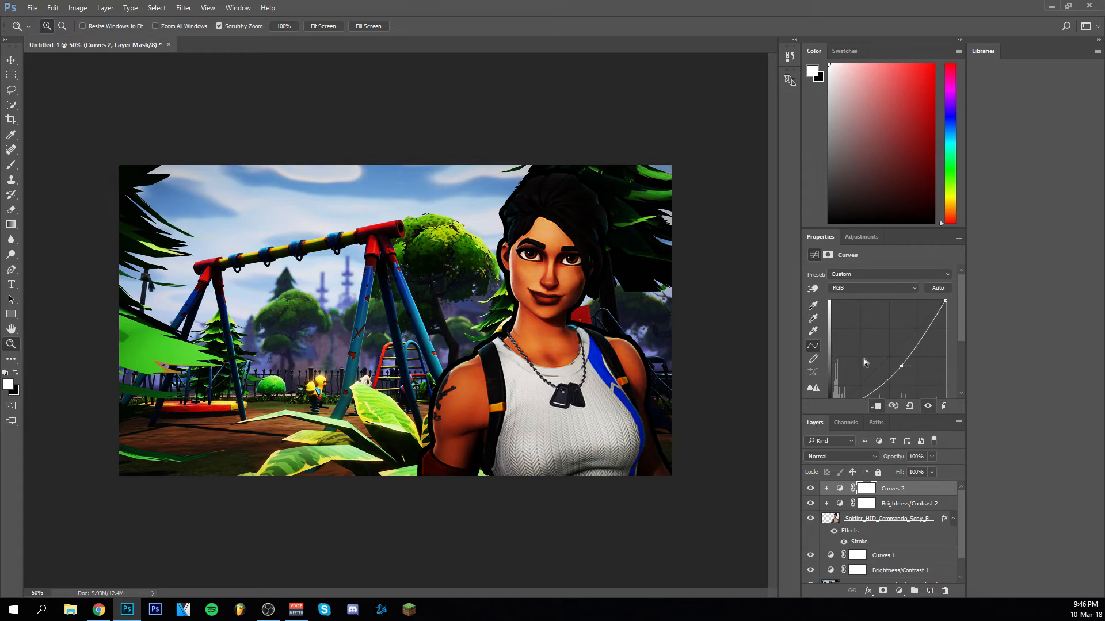
left_click_drag(898, 366, 905, 364)
Add a text layer reading THUMBNAIL at 70 pt across the sky and swing set
left_click(11, 284)
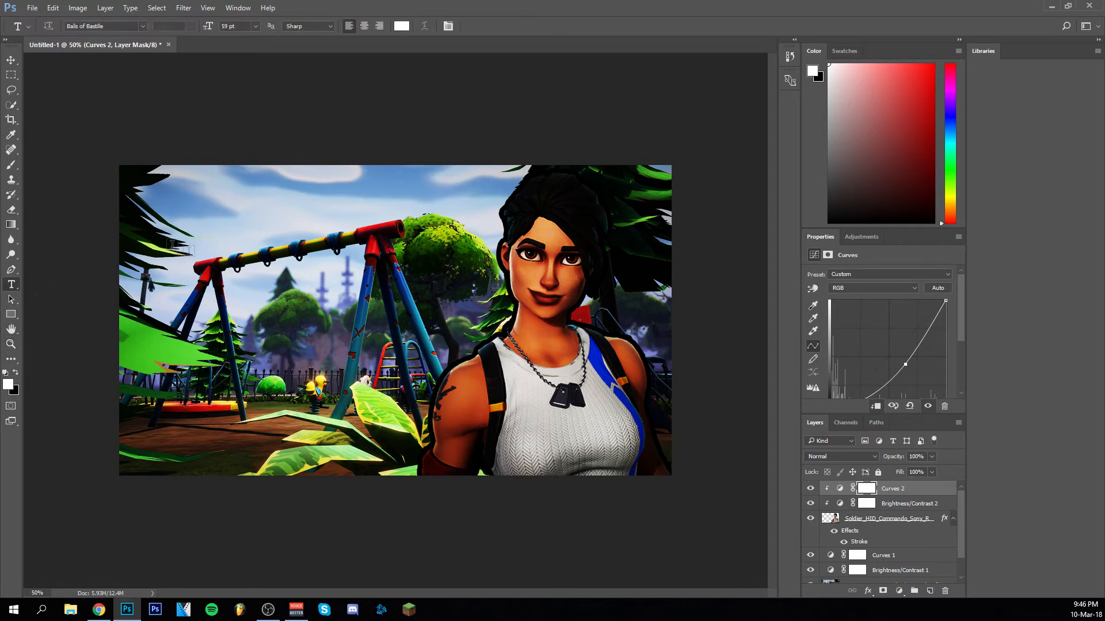
left_click(172, 267)
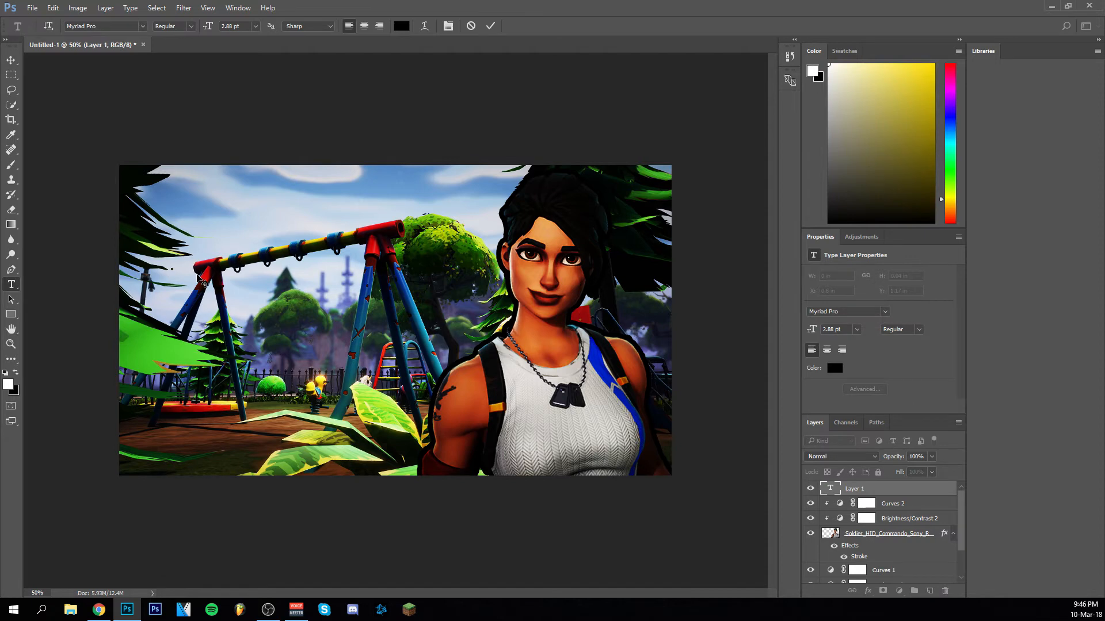
left_click(231, 26)
type("70")
key("Return")
type("TH")
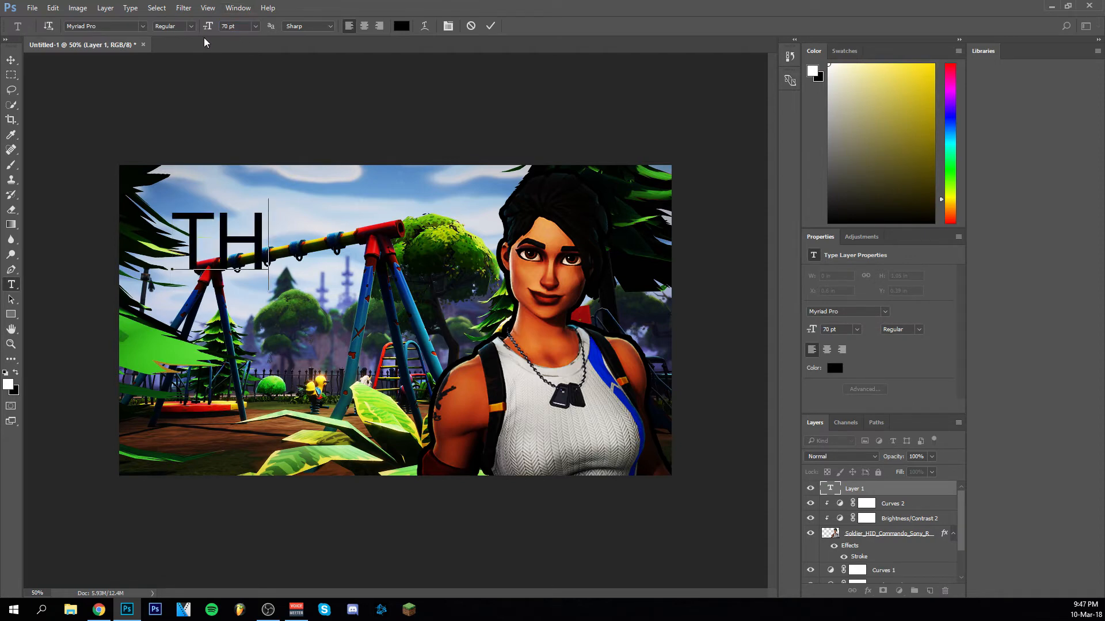
type("UMBNAIL")
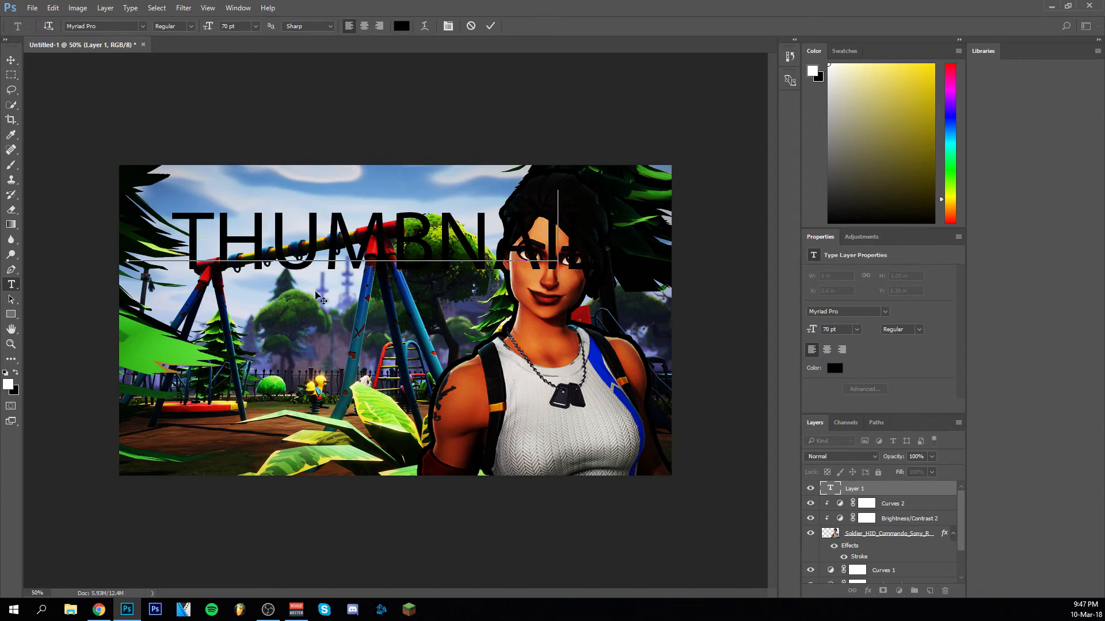
Move the THUMBNAIL text closer to the canvas's left edge and set its font size to 59 pt
left_click_drag(489, 301, 449, 294)
key("ctrl+a")
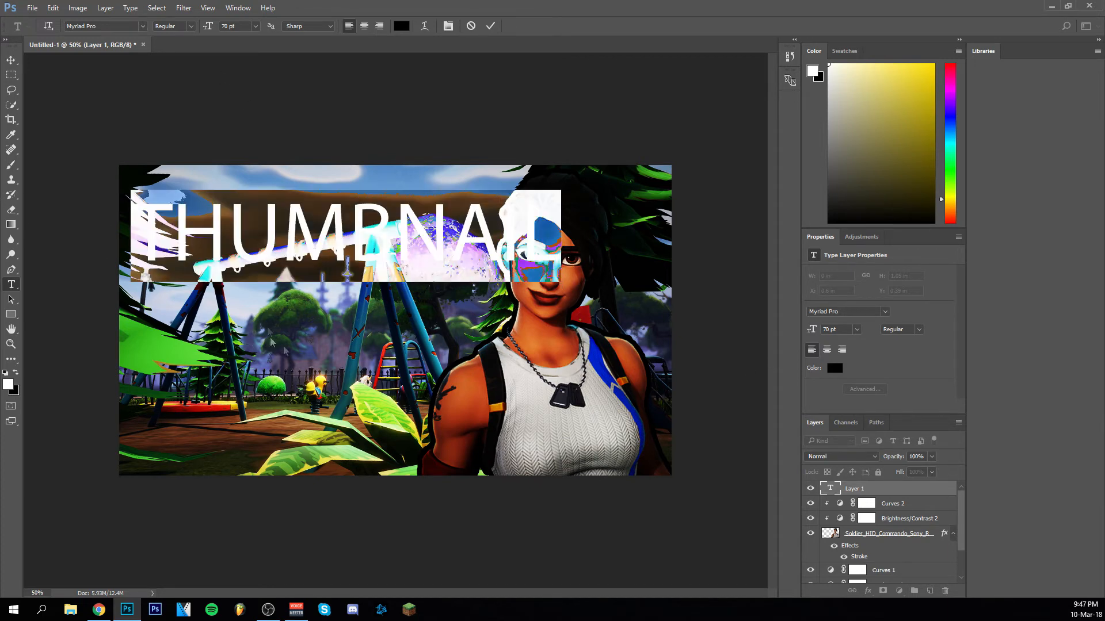
left_click(226, 26)
key("Down")
key("Down")
key("Down")
key("Down")
key("Down")
key("Down")
key("Down")
key("Down")
key("Down")
key("Down")
key("Down")
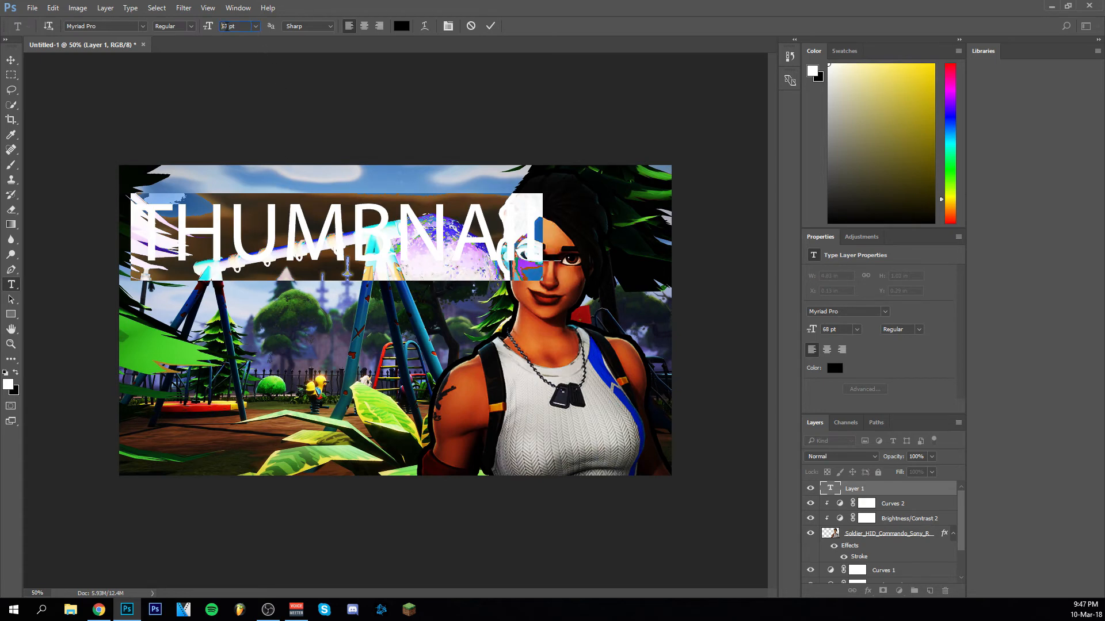
key("Return")
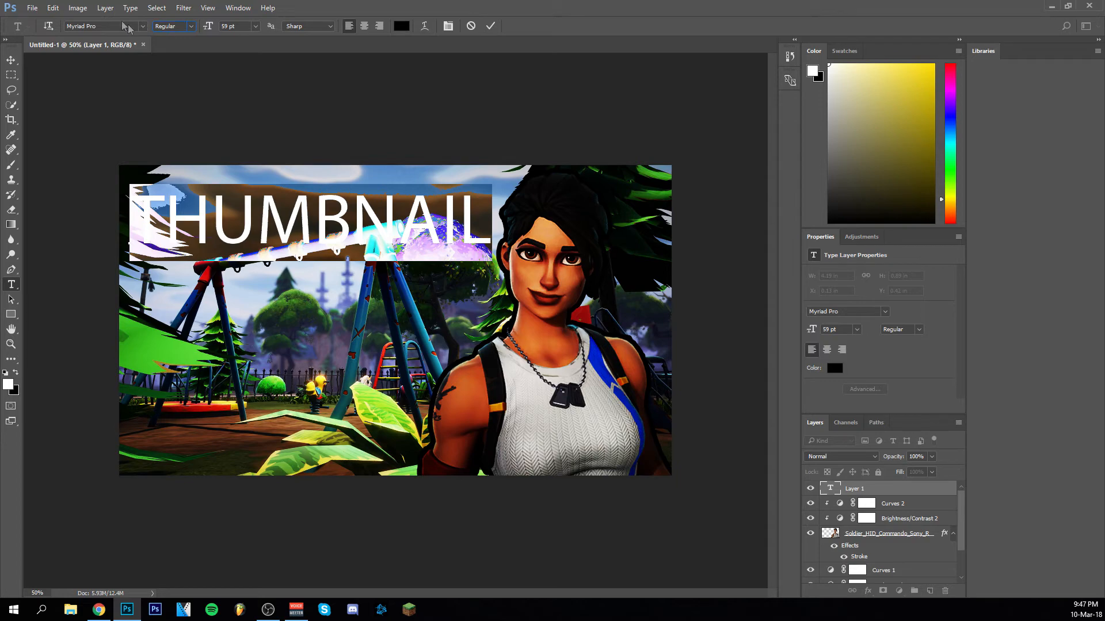
Change the THUMBNAIL text's font to Balls of Bastille
left_click(143, 28)
left_click(143, 28)
left_click(143, 26)
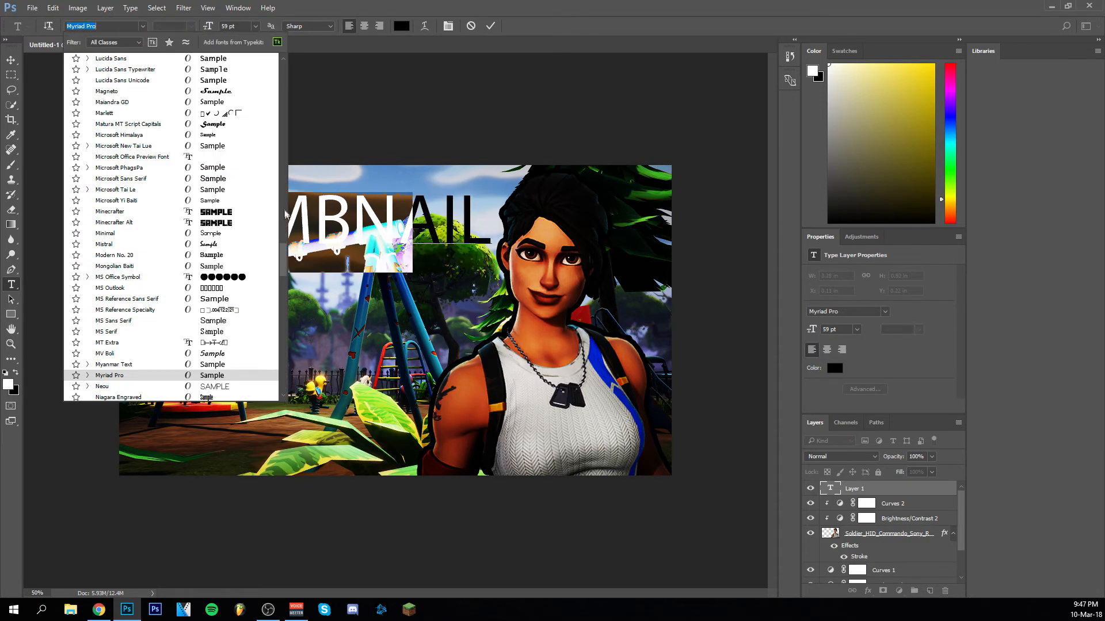
scroll(285, 94, "up", 10)
scroll(286, 80, "up", 10)
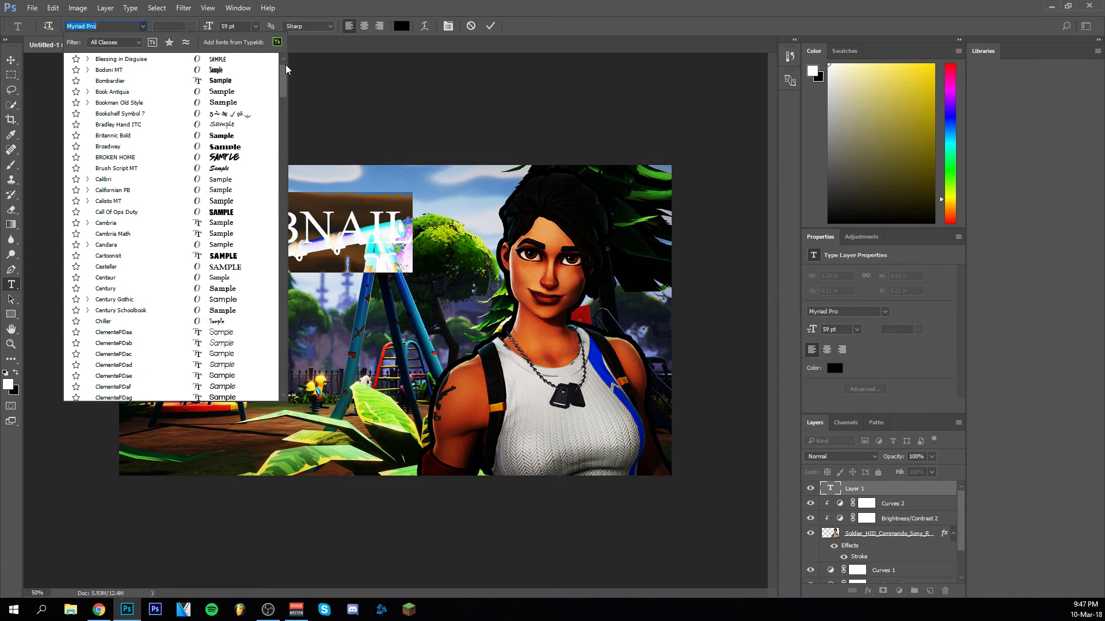
scroll(247, 109, "up", 10)
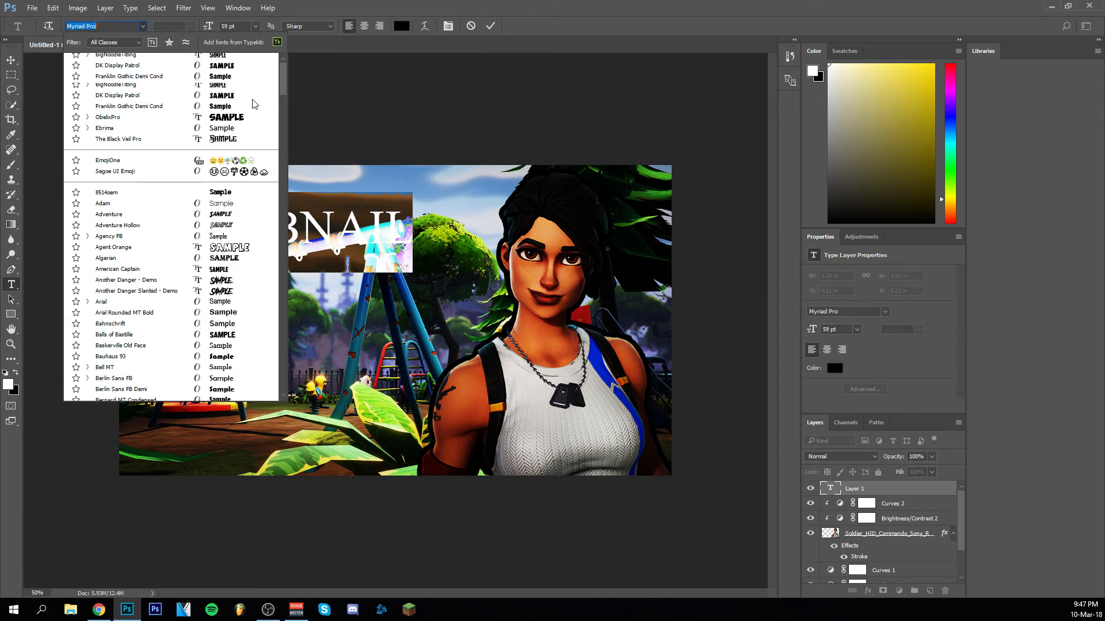
left_click(231, 64)
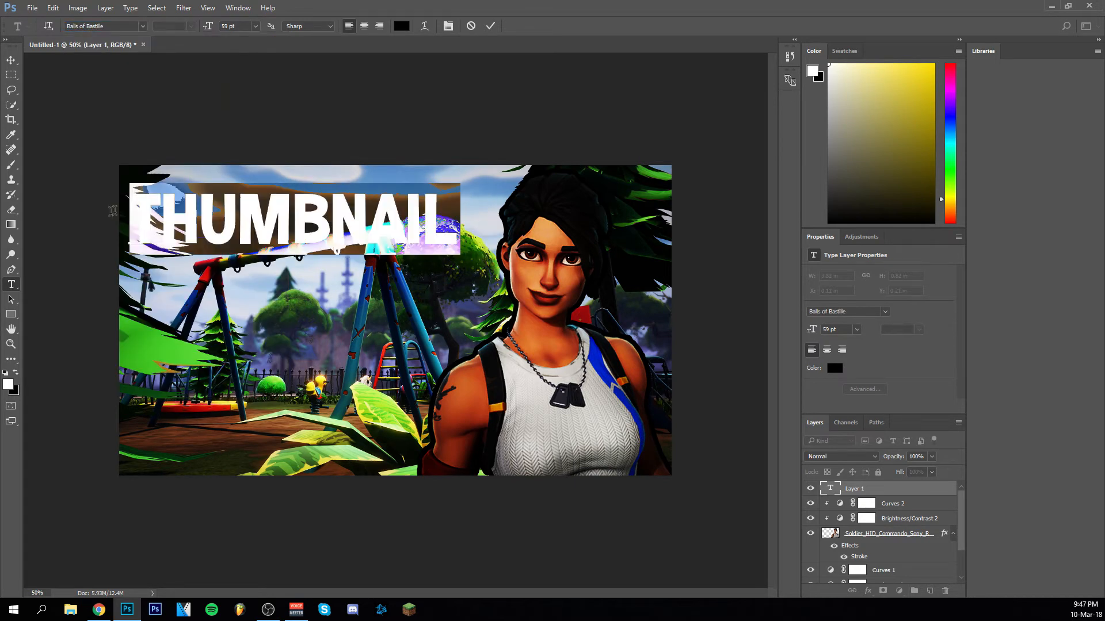
Set the THUMBNAIL text colour to white (ffffff) and finish editing the text
left_click(391, 25)
type("ffffff")
key("Return")
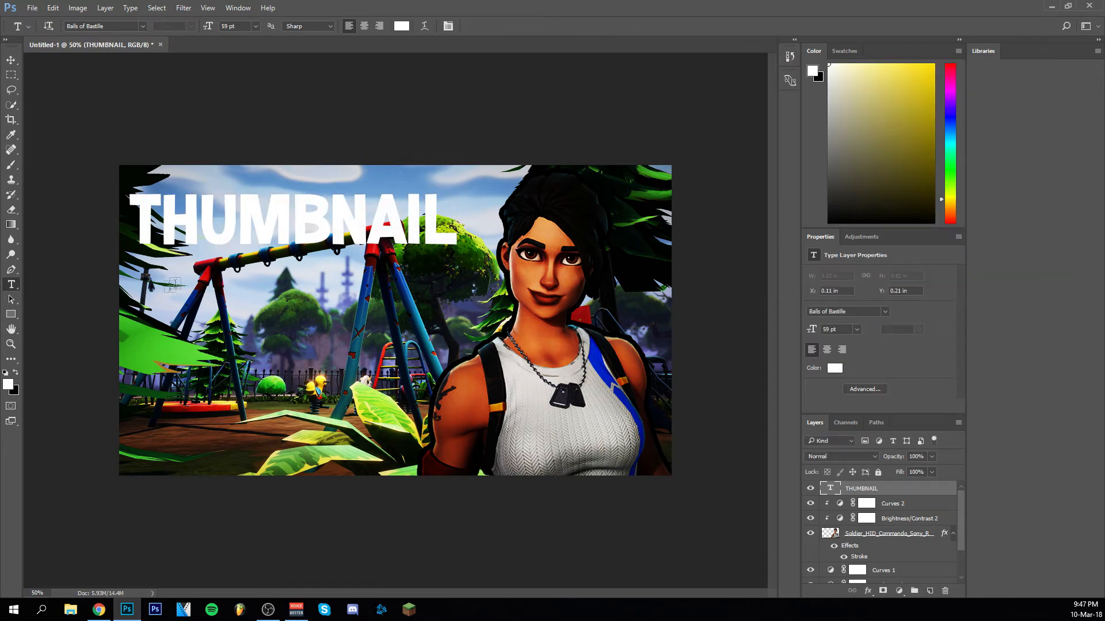
Add a second white text layer reading TUTORIAL below the THUMBNAIL text
left_click(161, 309)
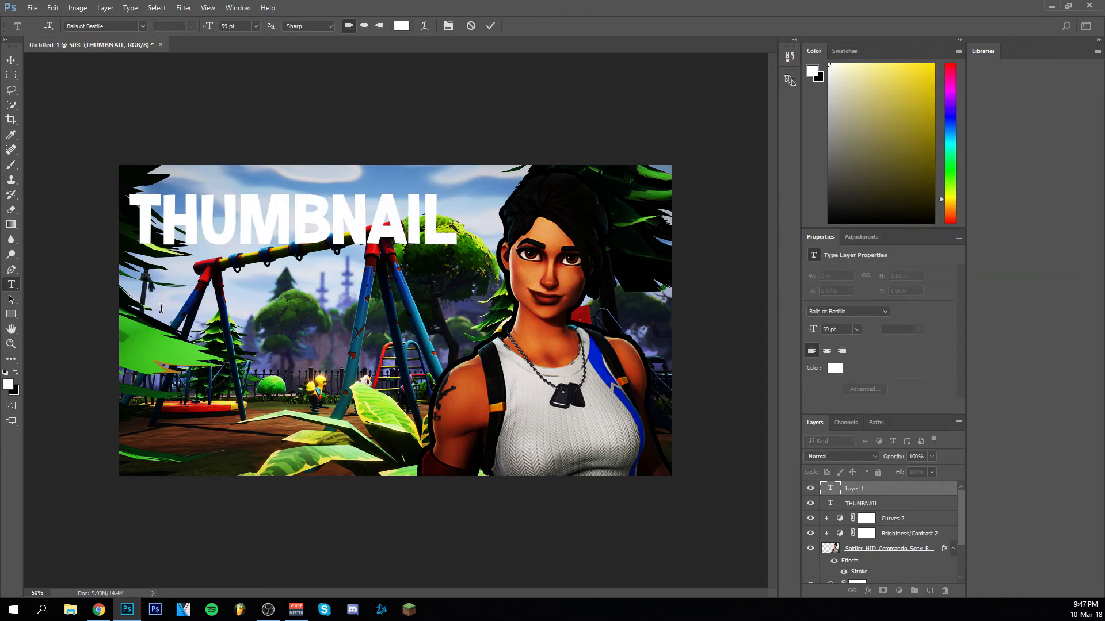
type("TUTORIAL")
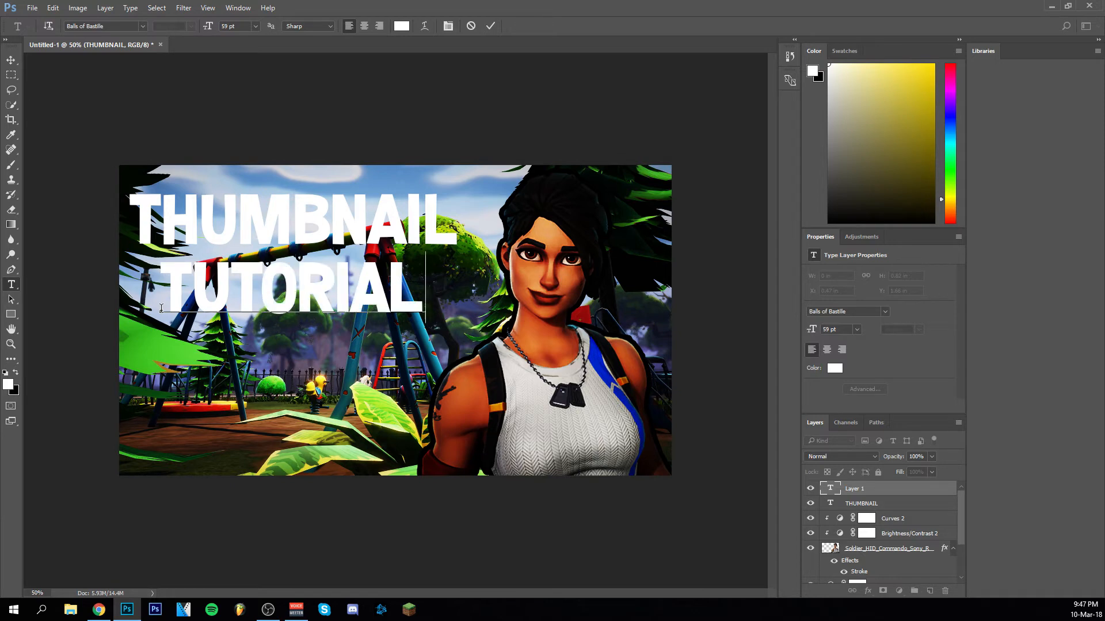
left_click(490, 28)
Move the TUTORIAL text up so it sits centred close beneath THUMBNAIL, then deselect its layer
left_click(11, 60)
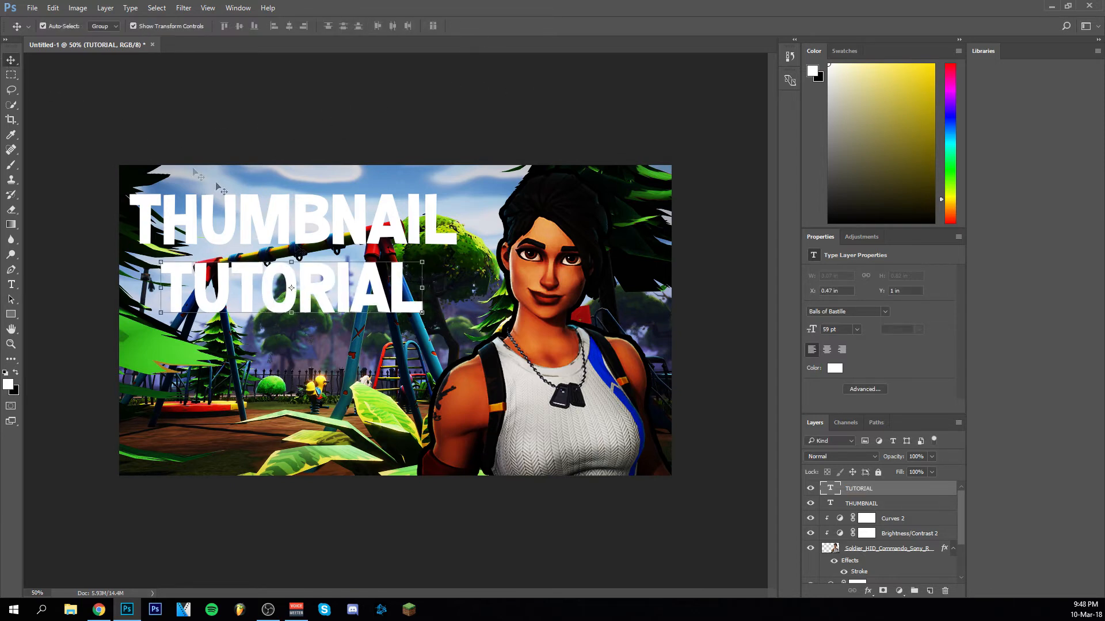
left_click_drag(348, 288, 337, 282)
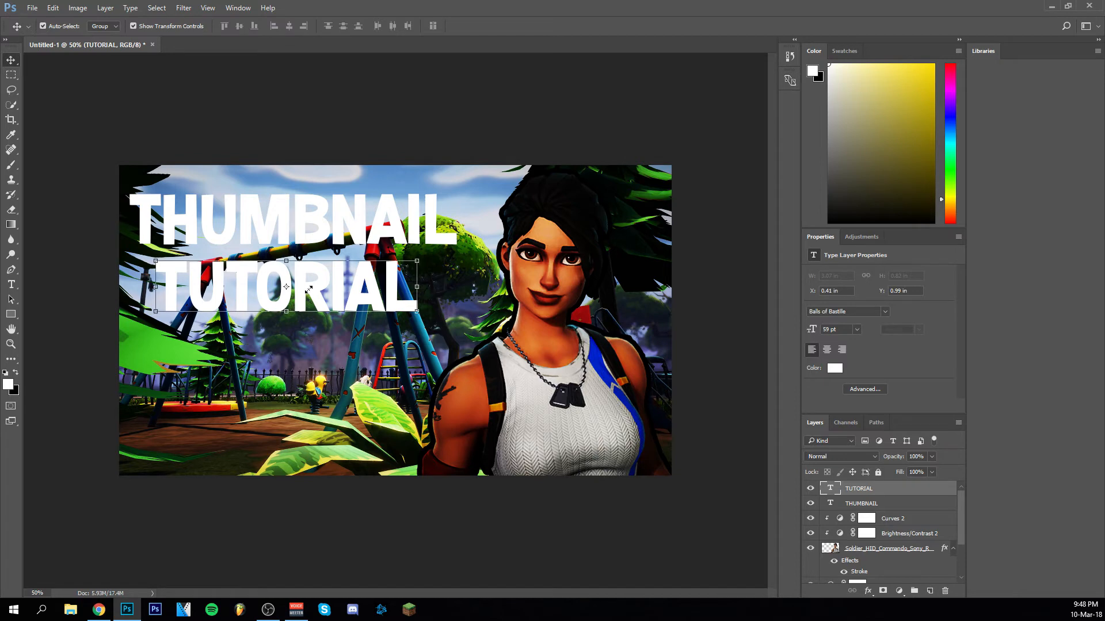
key("ctrl+t")
left_click_drag(300, 285, 304, 277)
left_click(508, 25)
left_click(508, 78)
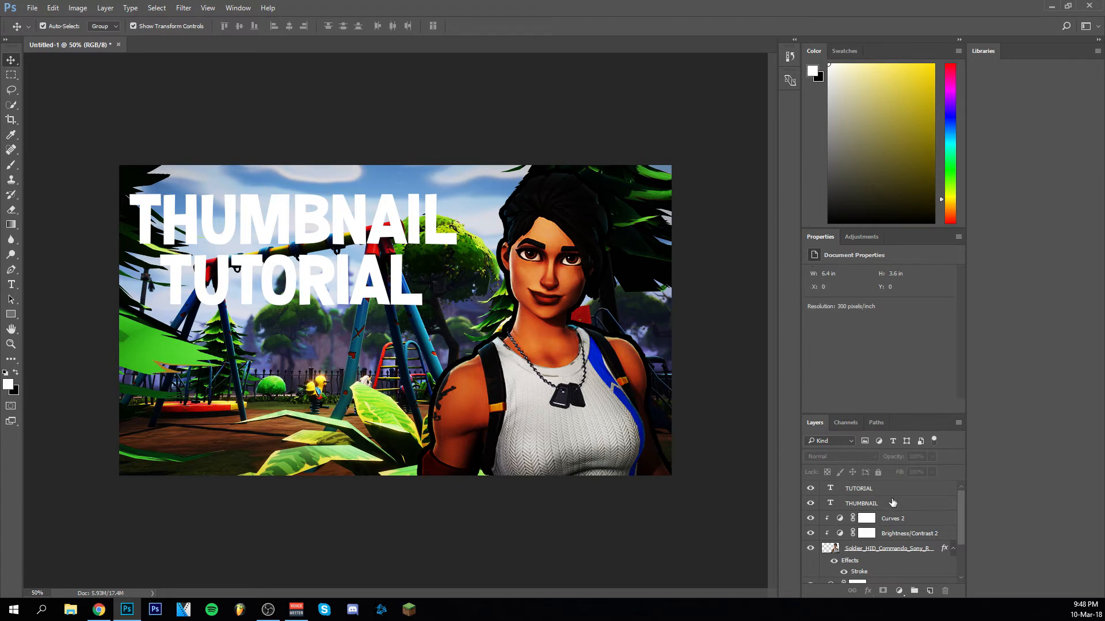
Place the THUMBNAIL layer above TUTORIAL in the layer stack and group the two text layers
left_click_drag(892, 503, 893, 487)
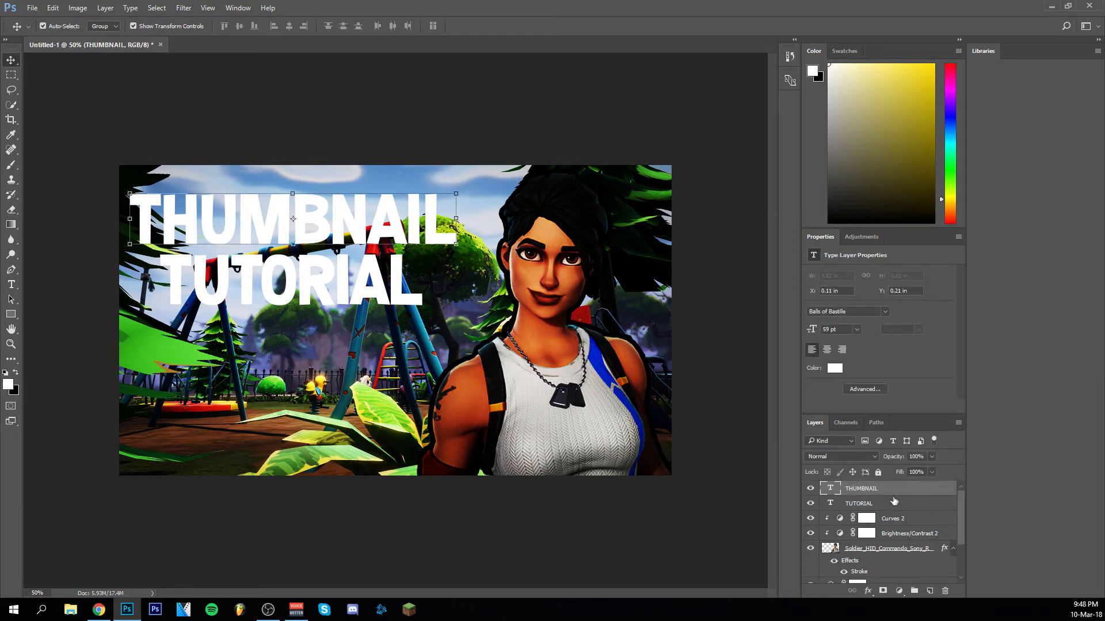
left_click(894, 505)
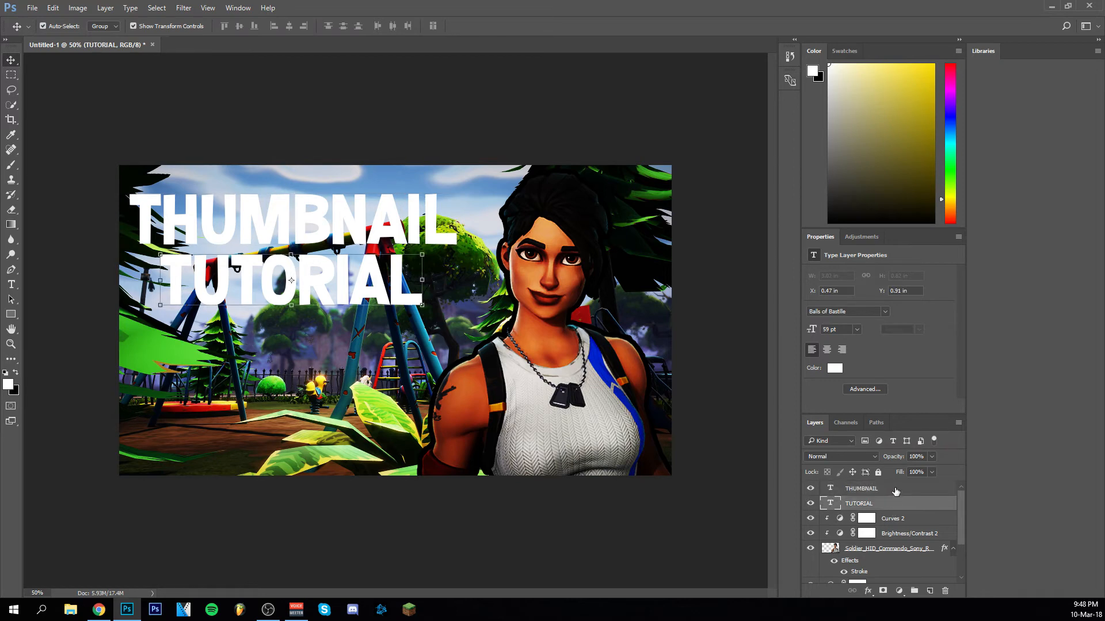
left_click(896, 492)
left_click(893, 505, "shift")
right_click(889, 497)
left_click(894, 498)
key("ctrl+g")
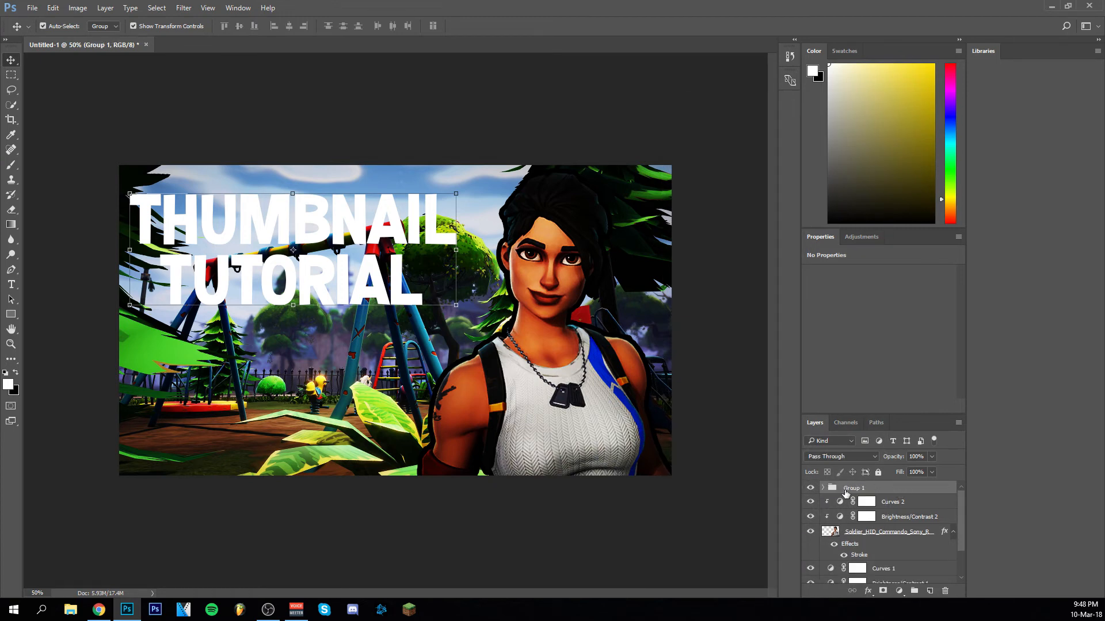
Add a black outside Stroke effect about 35 px wide to the text group
double_click(879, 487)
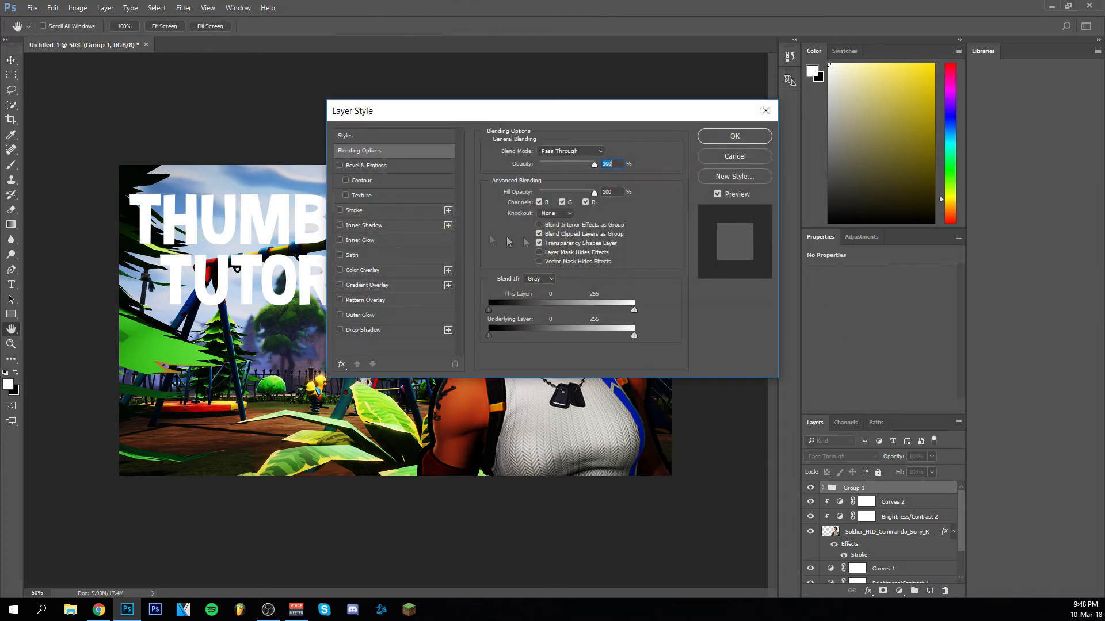
left_click(339, 210)
mouse_move(427, 116)
left_mouse_down()
mouse_move(691, 124)
mouse_move(654, 114)
left_mouse_up()
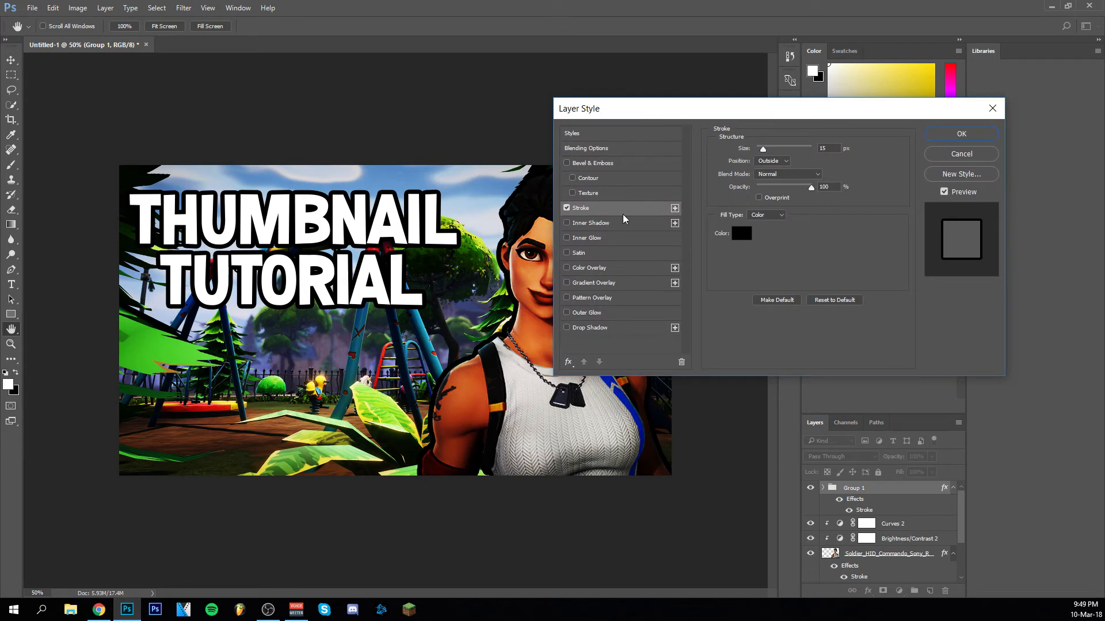
double_click(827, 149)
scroll(831, 149, "up", 17)
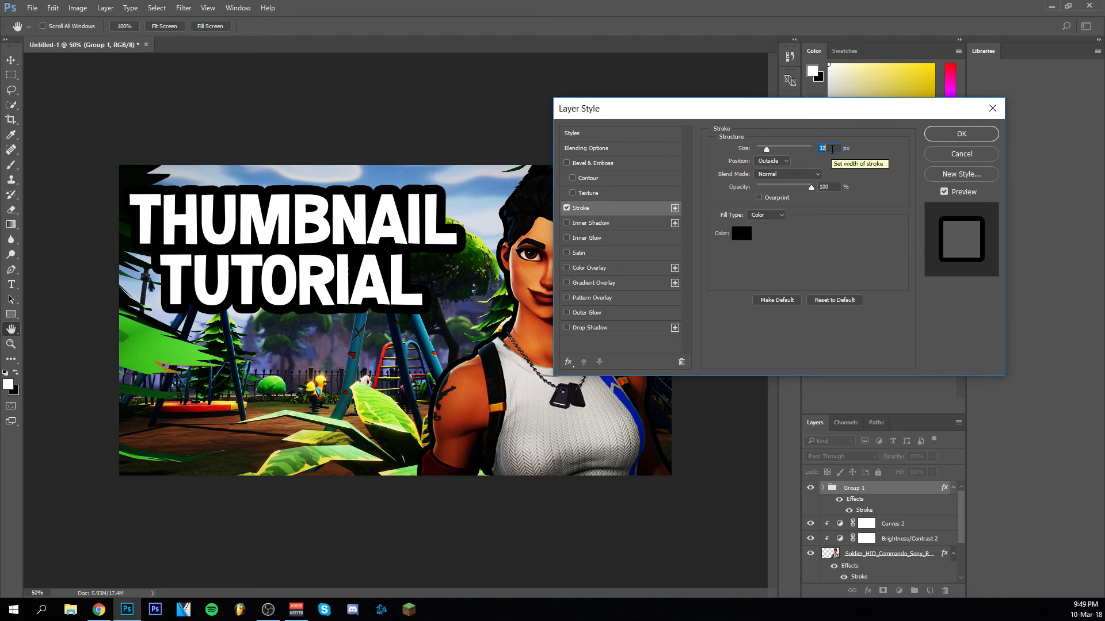
scroll(831, 149, "up", 3)
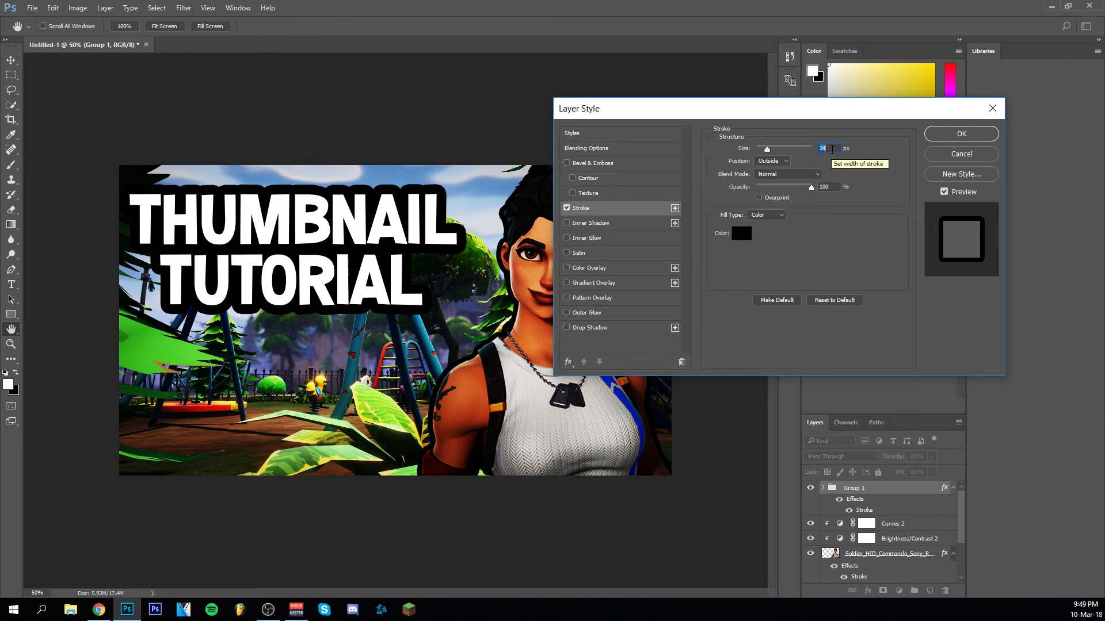
scroll(831, 149, "down", 3)
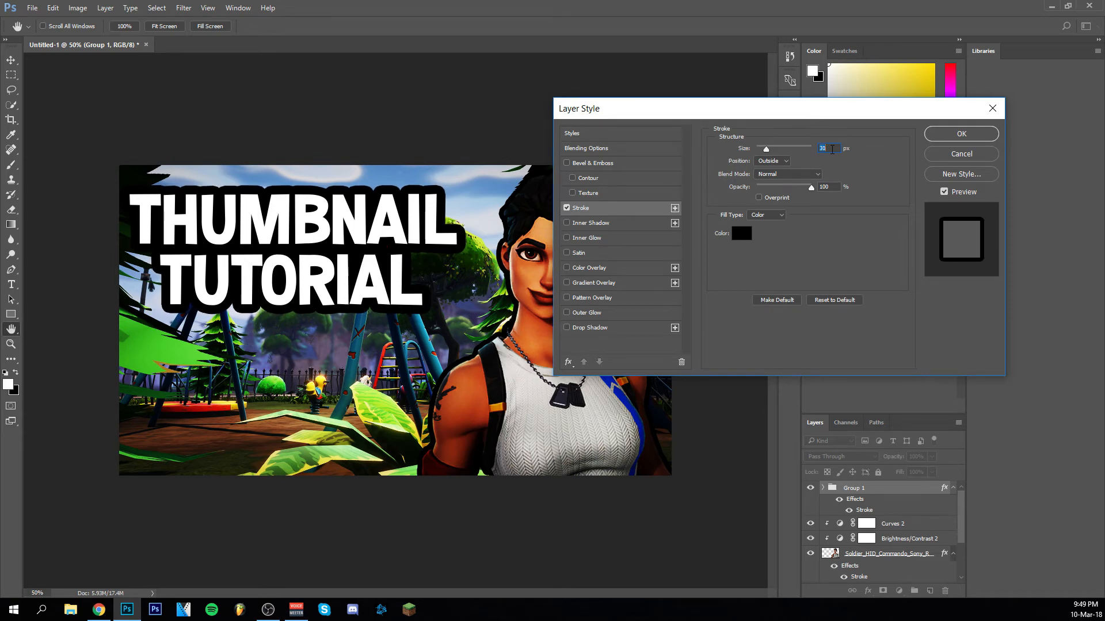
scroll(832, 149, "up", 2)
scroll(832, 150, "down", 2)
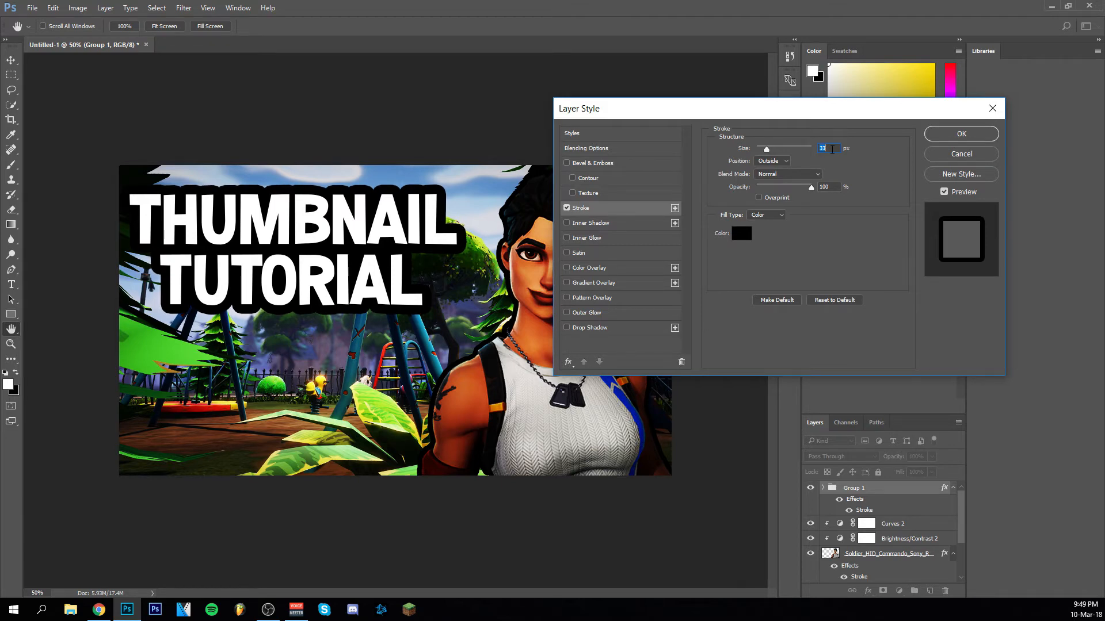
scroll(832, 150, "up", 2)
scroll(831, 149, "down", 2)
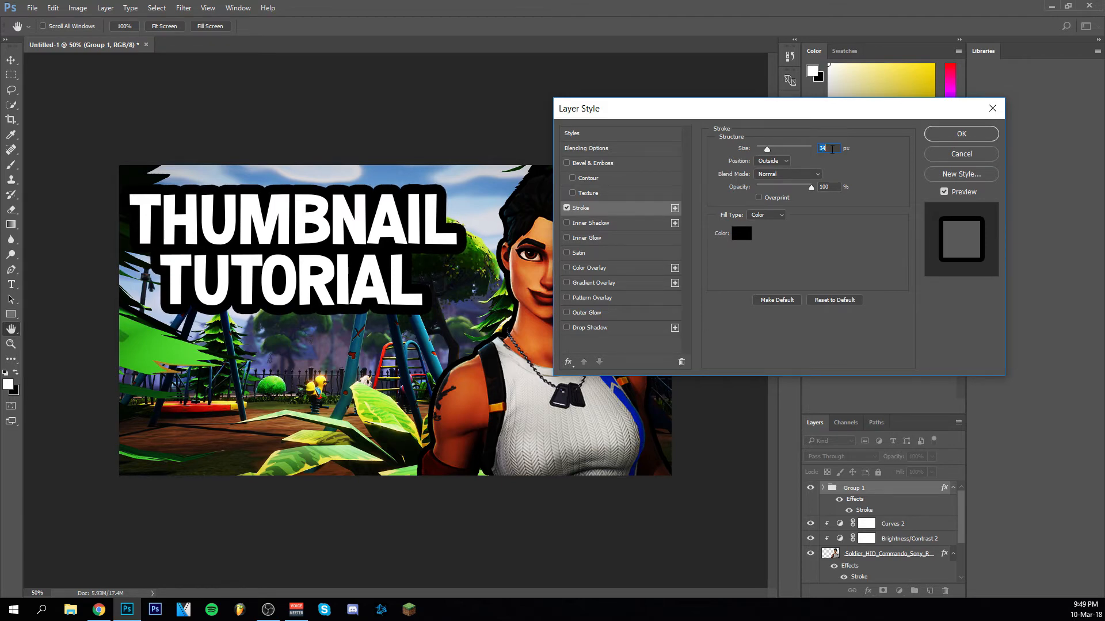
Try a white Outer Glow on the text group with its size set to 39 px
left_click(566, 312)
left_click(620, 318)
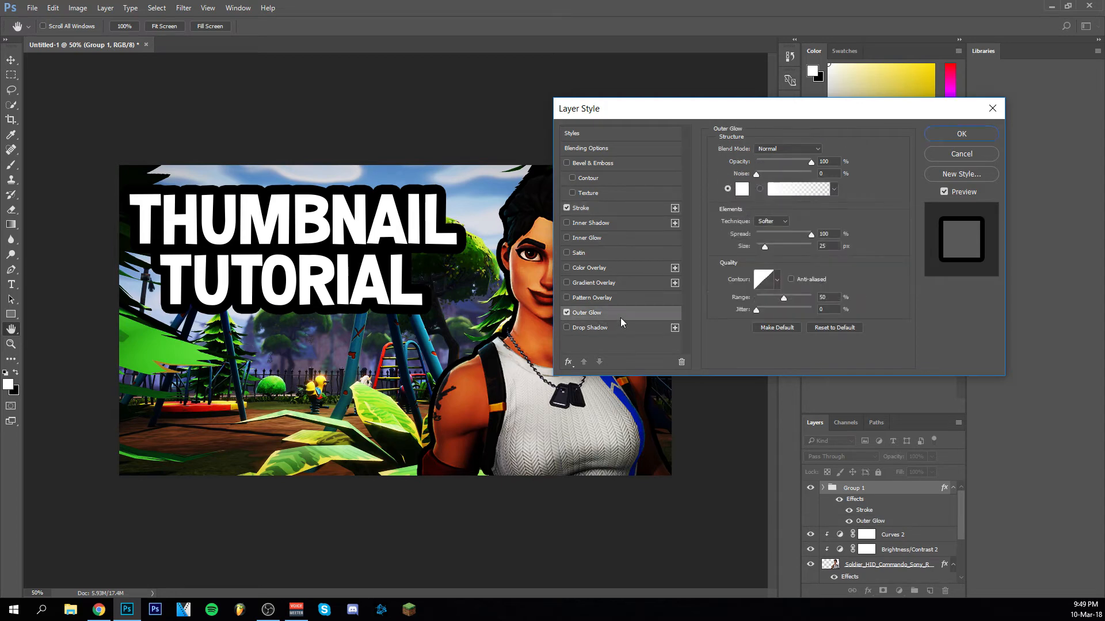
double_click(829, 246)
type("40")
key("Return")
scroll(830, 246, "down", 1)
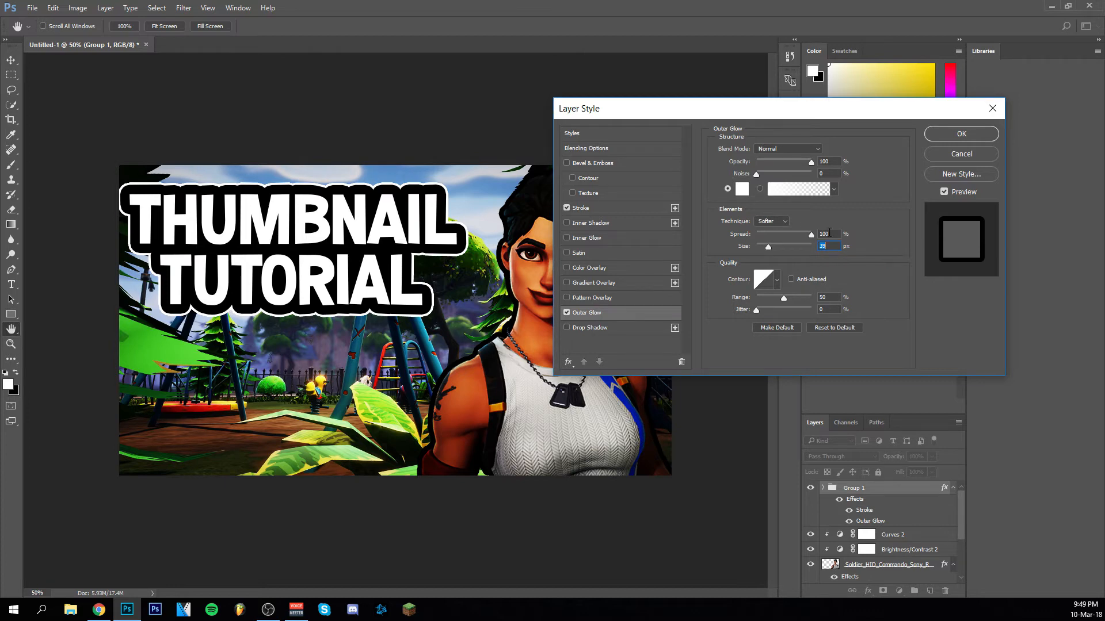
Try the Outer Glow with 3% spread and 58 px size, and with 100% spread and 37 px size
left_click_drag(811, 235, 753, 248)
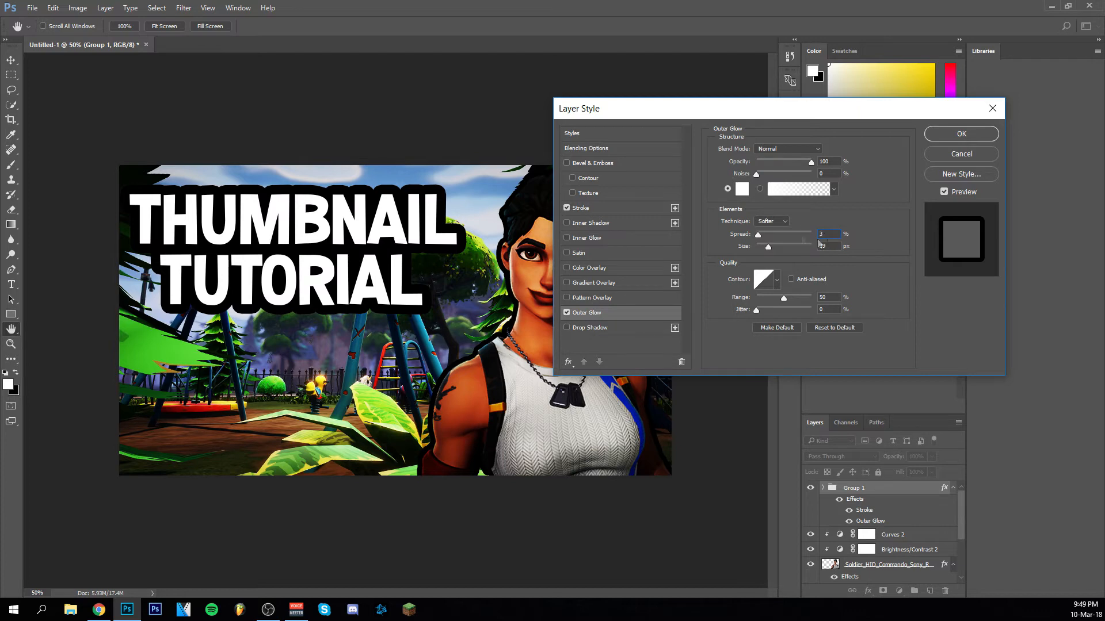
scroll(832, 248, "up", 6)
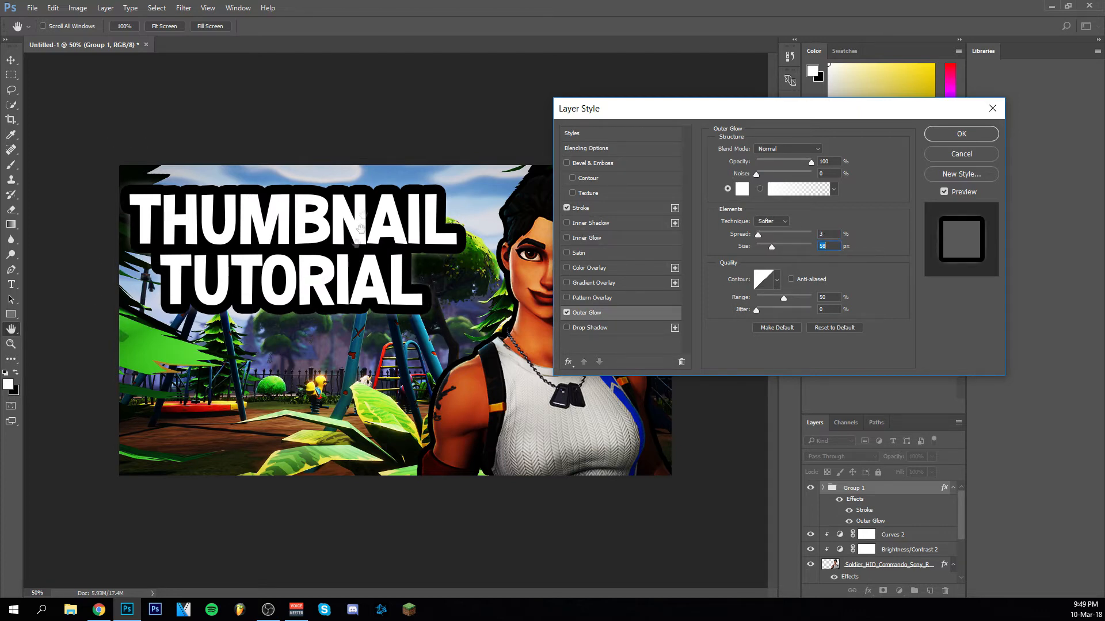
scroll(837, 246, "down", 12)
left_click(829, 234)
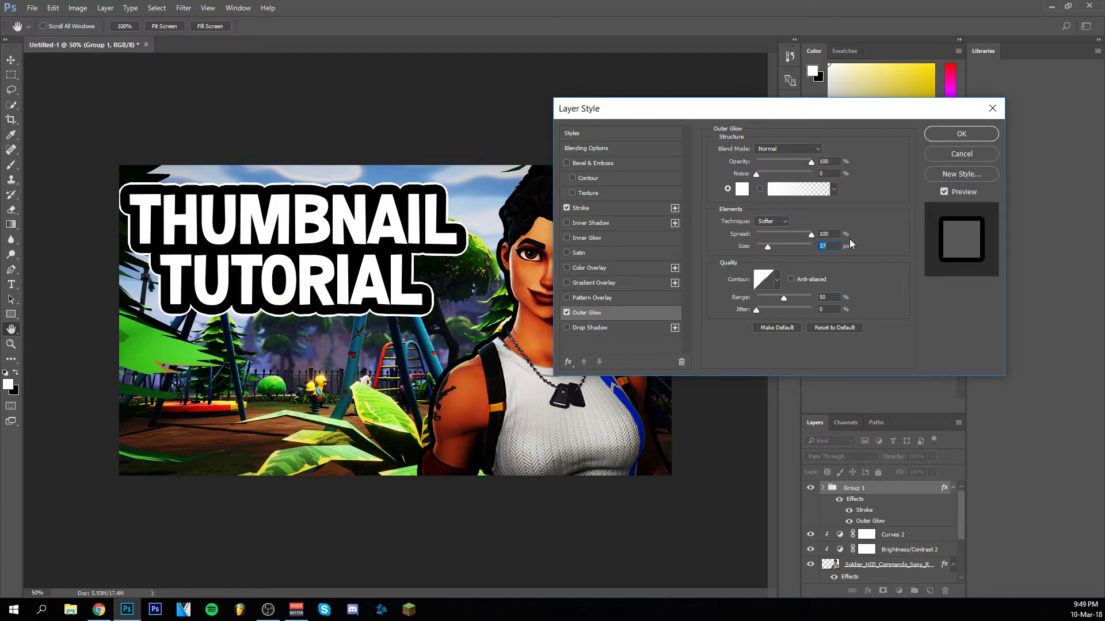
Turn off the text group's Outer Glow and apply the layer style
left_click(566, 313)
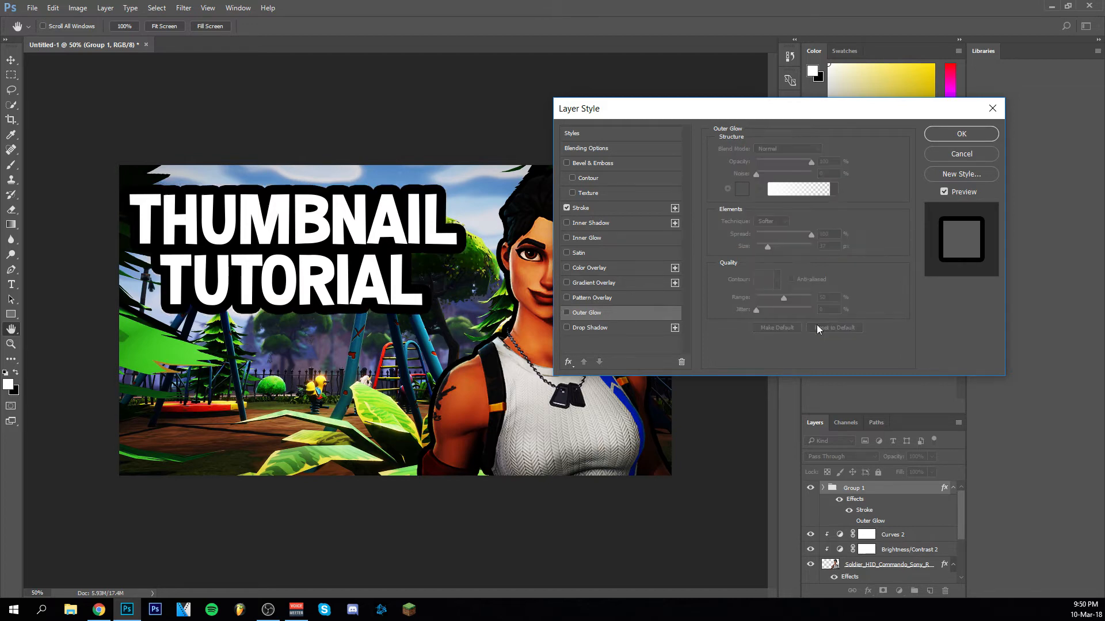
left_click(967, 138)
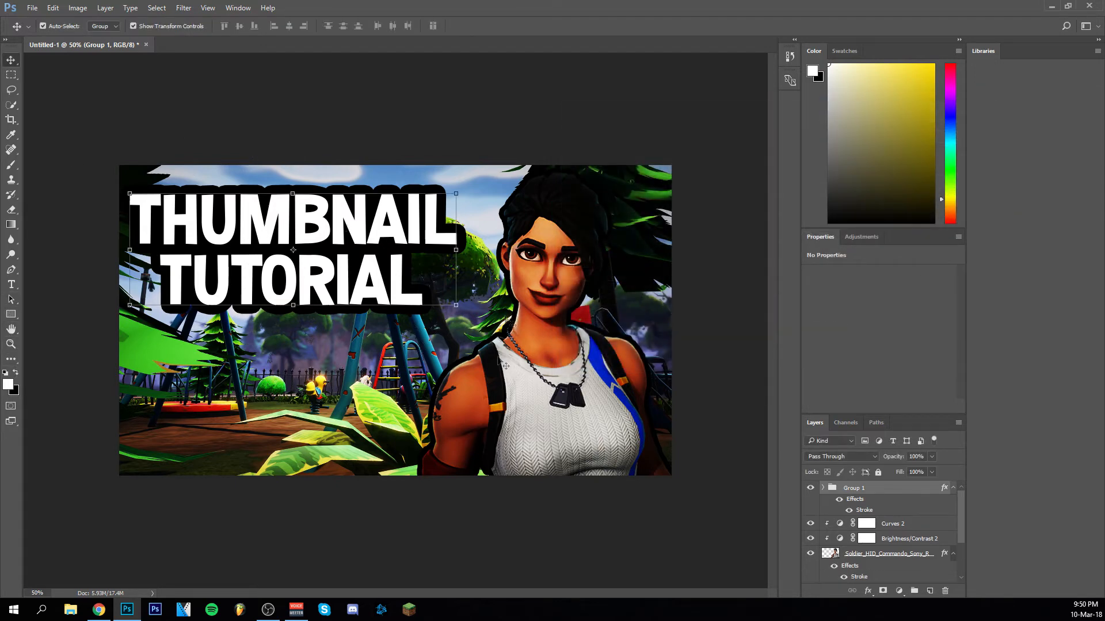
Place the Battle_royale_logo image from the Pictures folder as a linked object above the text group, moved toward the canvas's left side
left_click(32, 7)
left_click(69, 295)
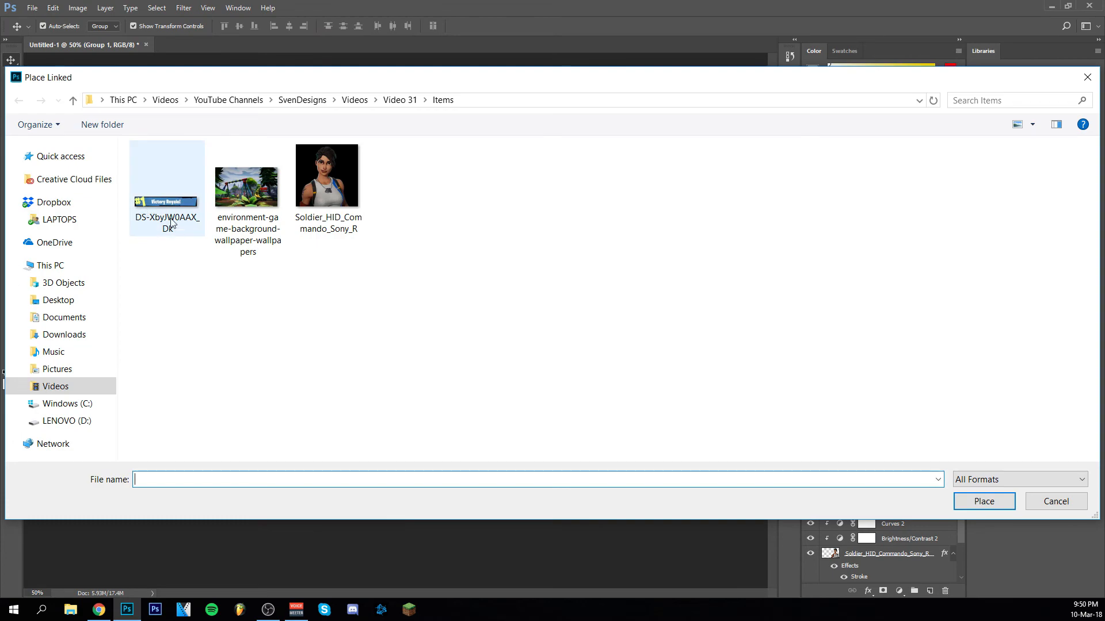
left_click(57, 369)
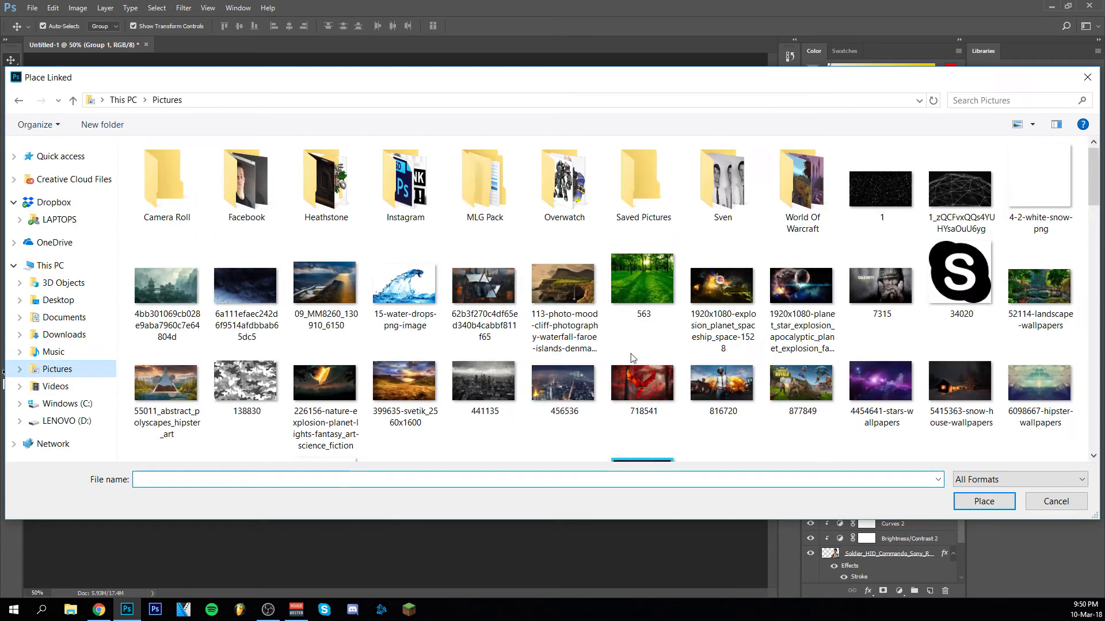
scroll(633, 354, "down", 4)
double_click(1070, 273)
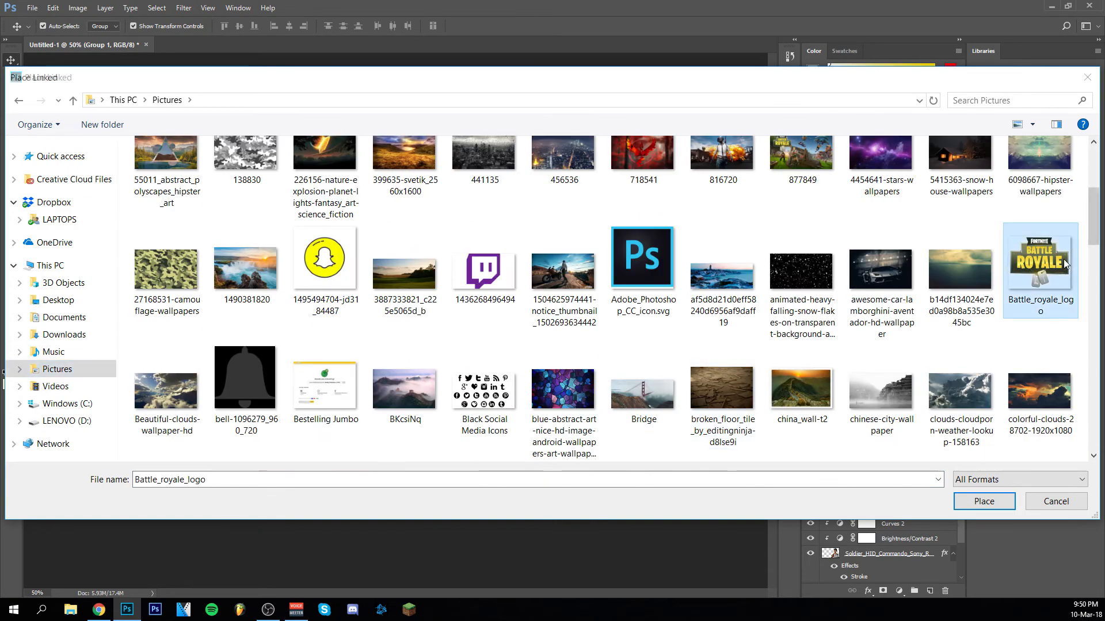
left_click_drag(405, 280, 349, 280)
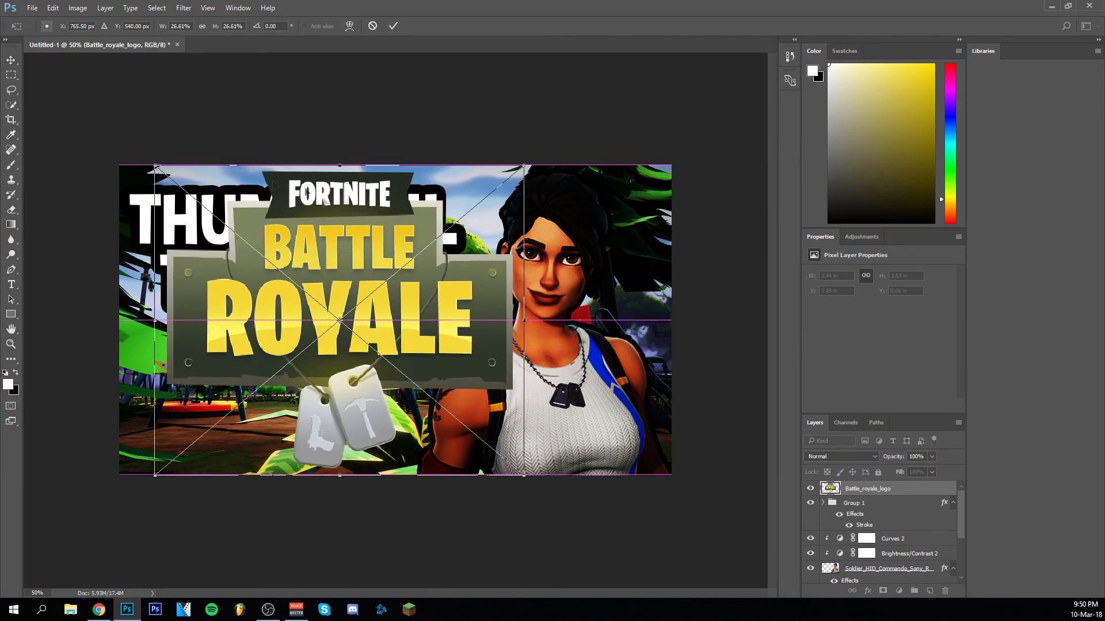
left_click(393, 25)
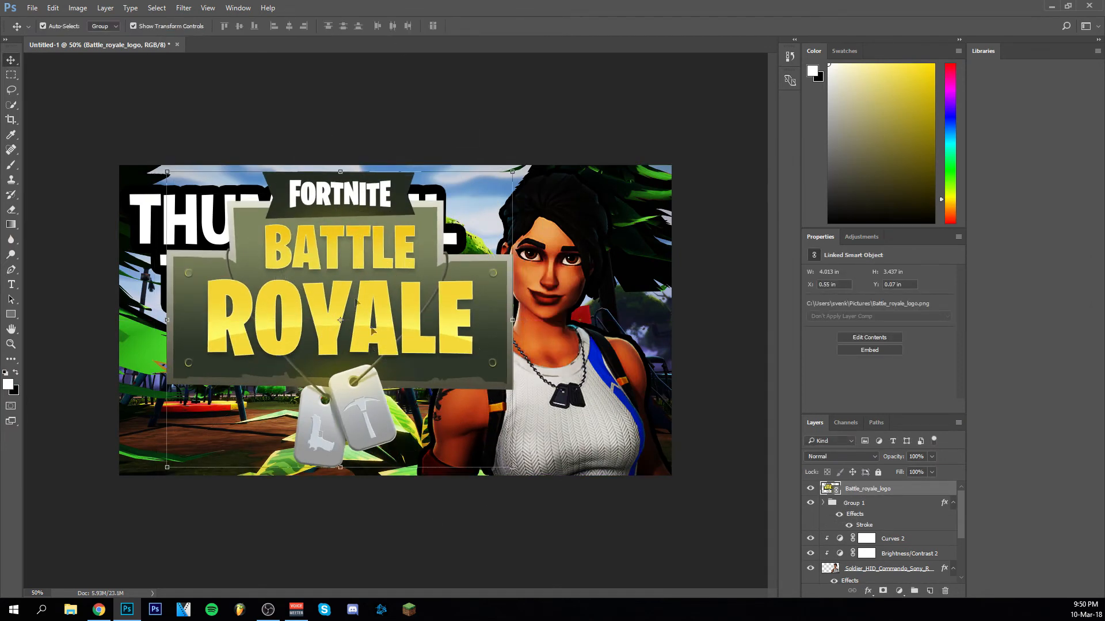
Sample the logo's light yellow as foreground and its darker yellow f2c71b as background colour, and delete the logo layer
left_click(8, 384)
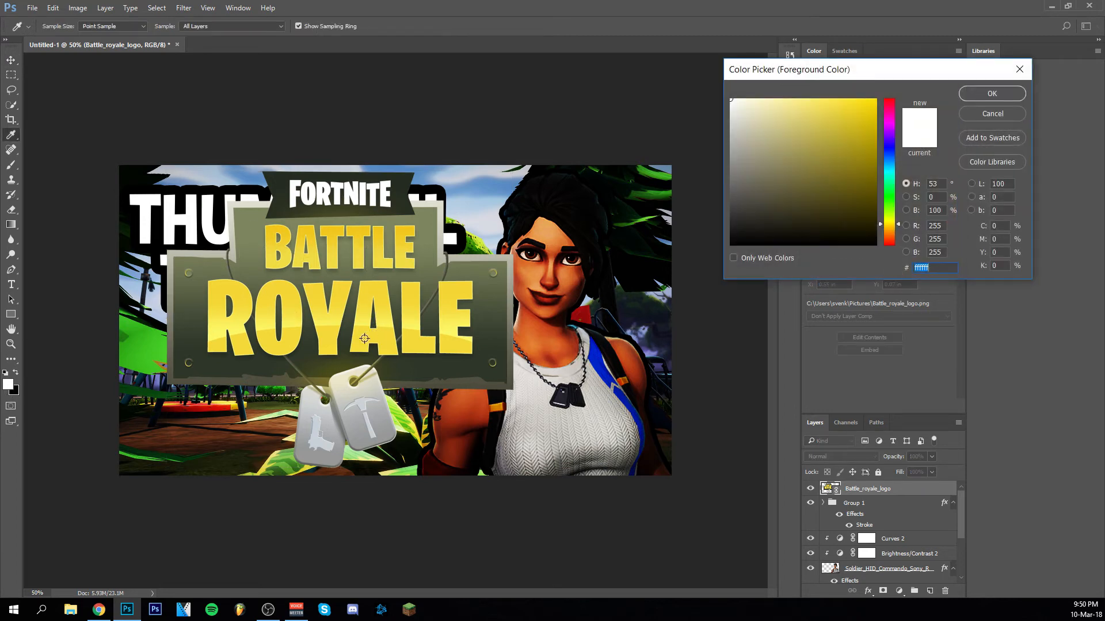
left_click(363, 313)
key("Return")
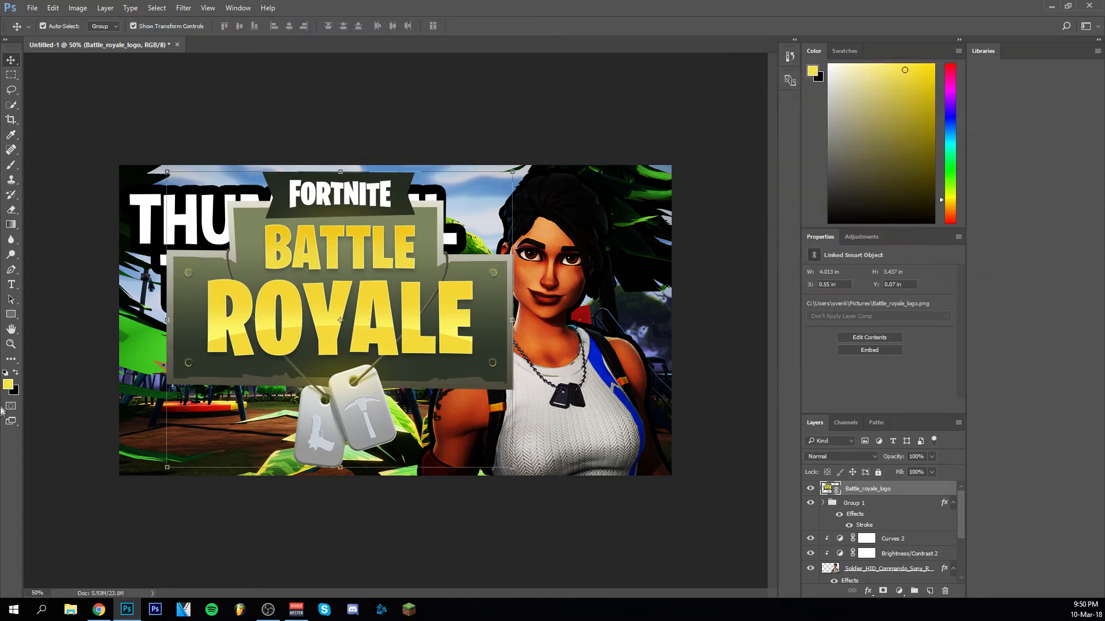
left_click(15, 392)
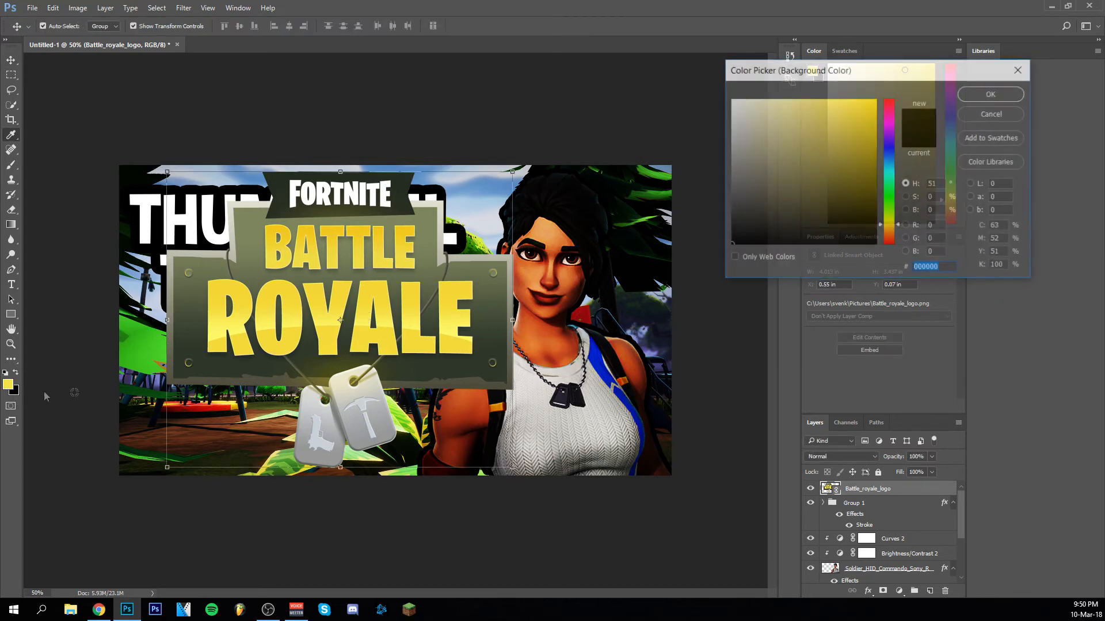
left_click(335, 227)
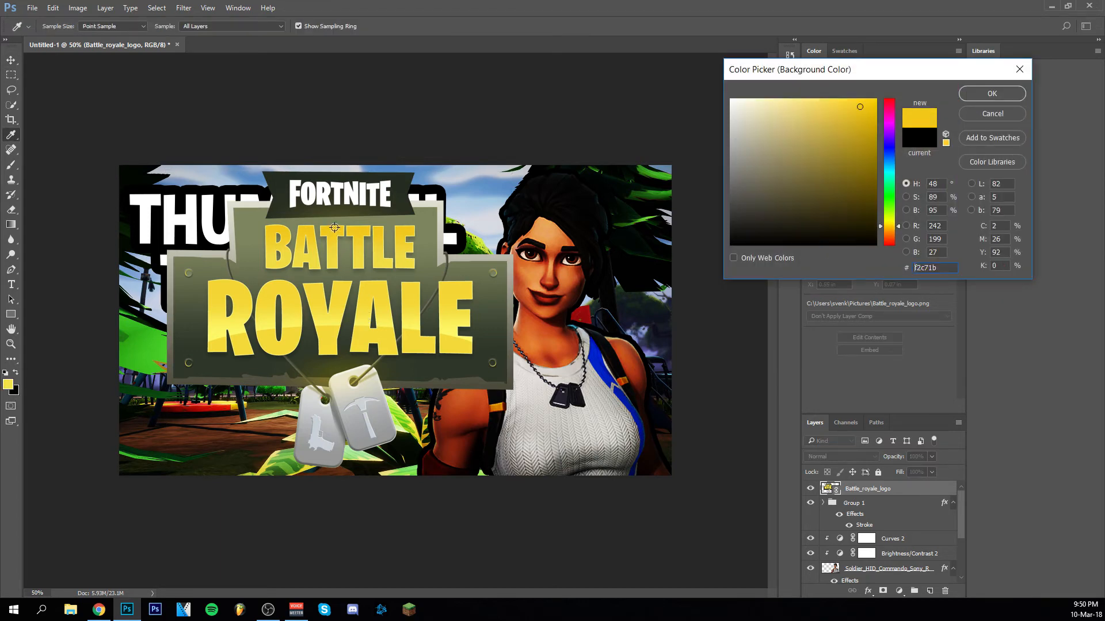
left_click(991, 94)
key("v")
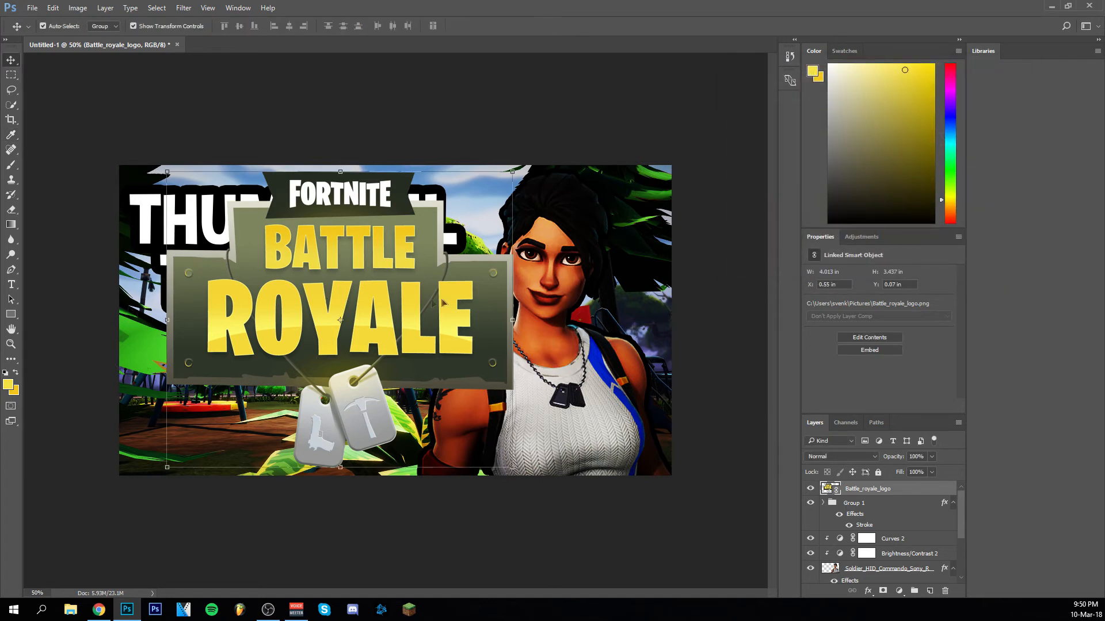
key("Delete")
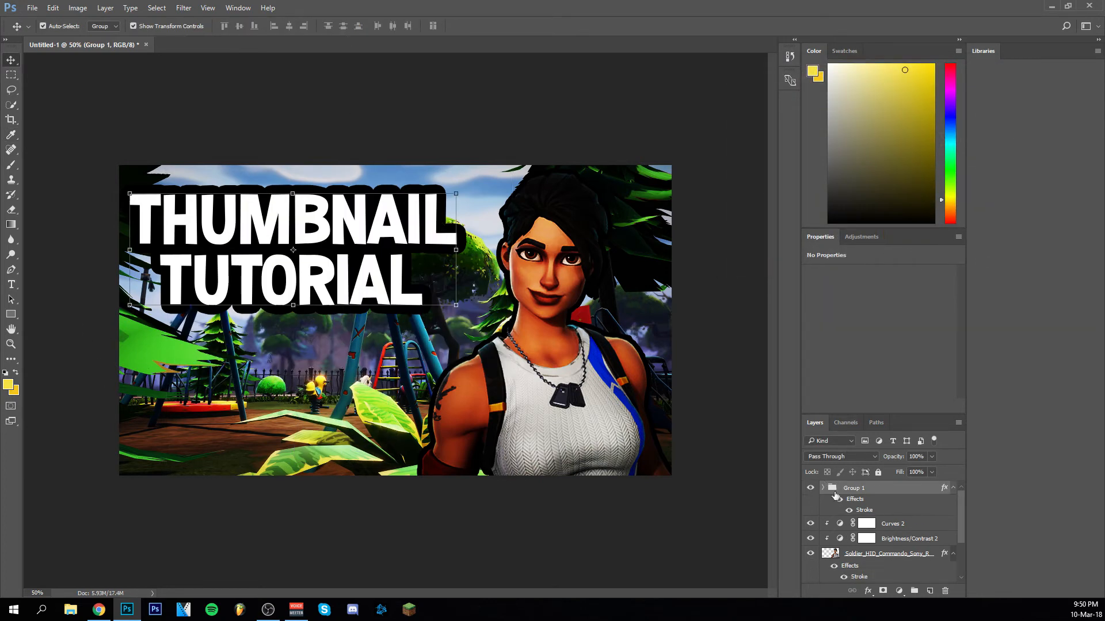
Add a Gradient Overlay using the foreground-to-background yellow gradient to the THUMBNAIL text layer
left_click(824, 488)
left_click(866, 524)
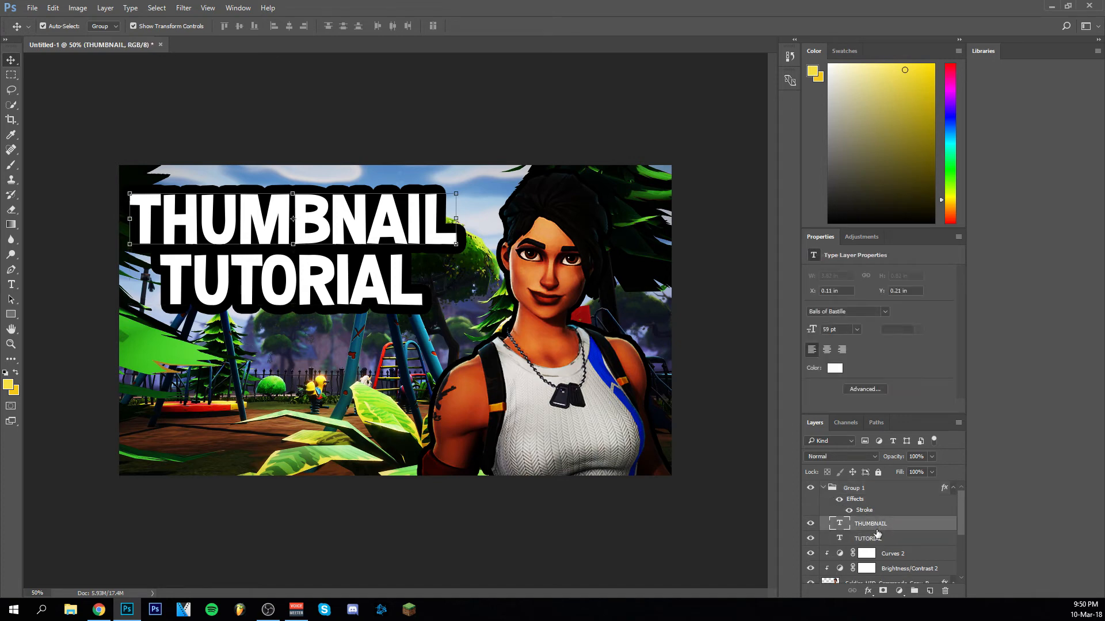
left_click(11, 284)
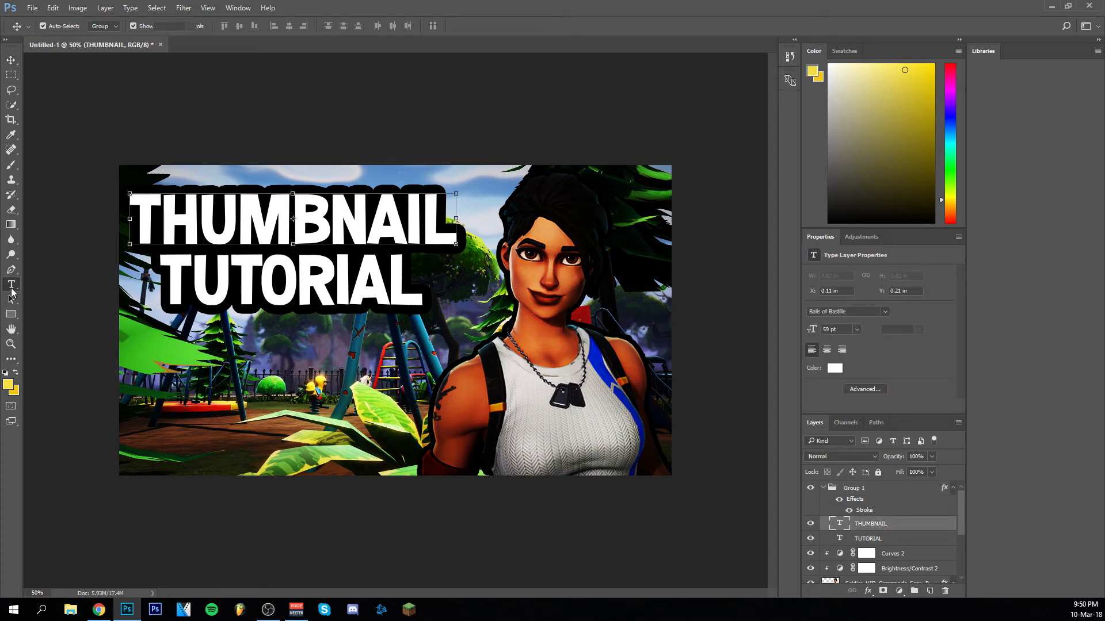
left_click_drag(147, 223, 537, 218)
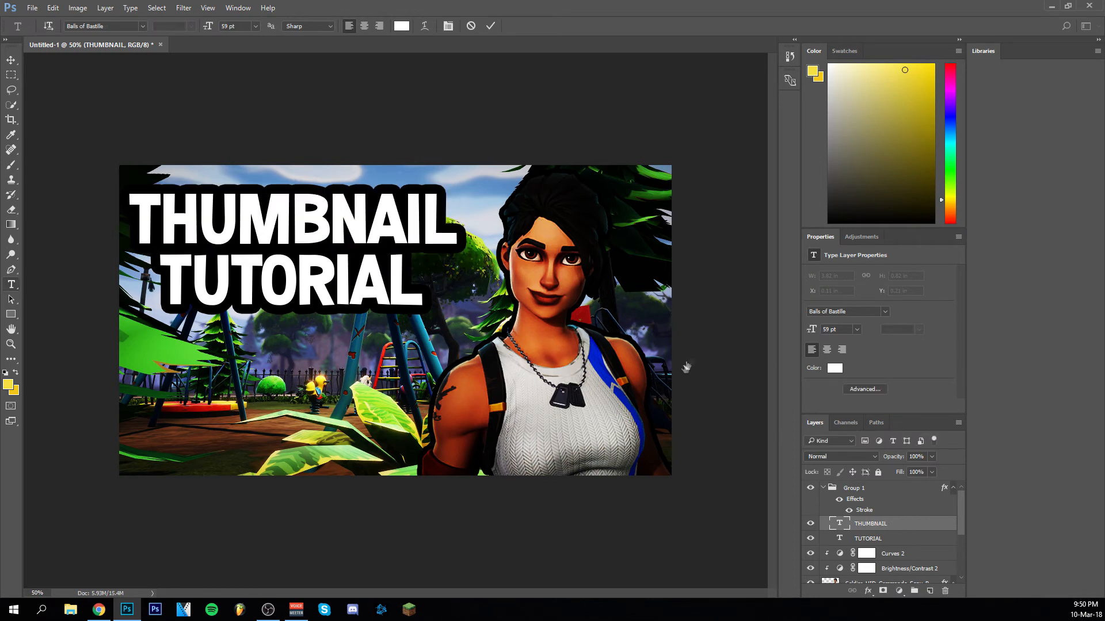
left_click(567, 283)
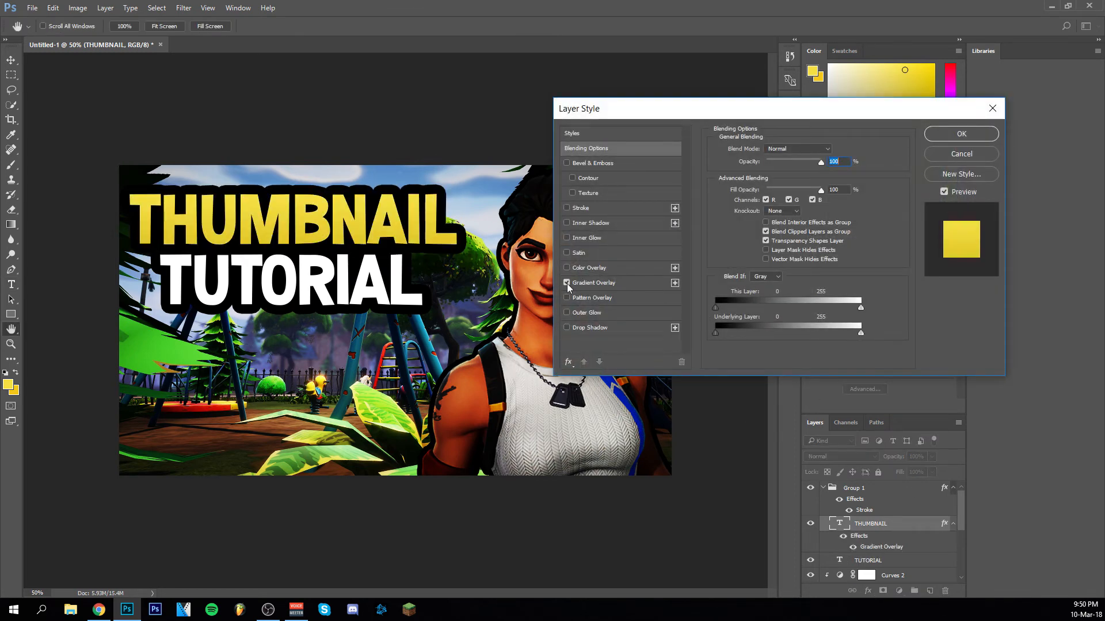
left_click(630, 283)
left_click(784, 176)
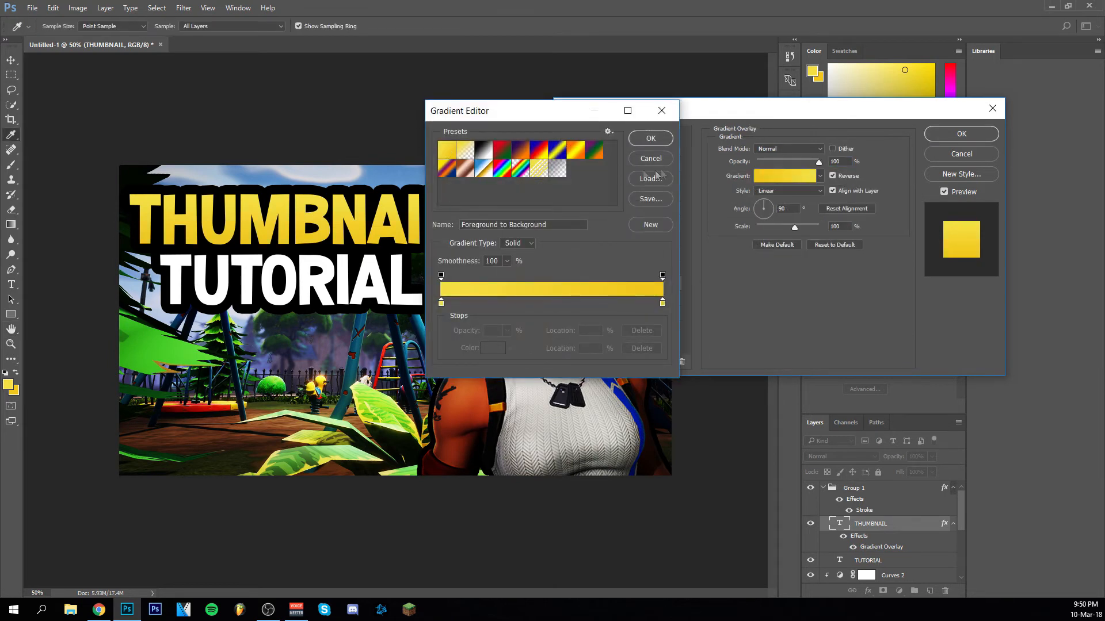
left_click(650, 138)
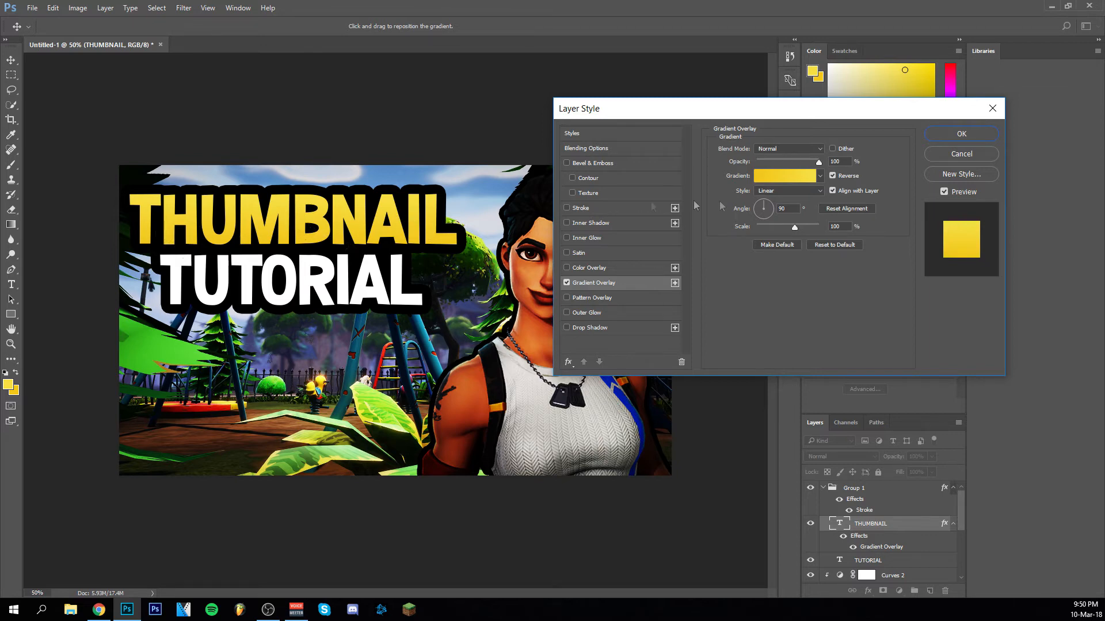
left_click(984, 138)
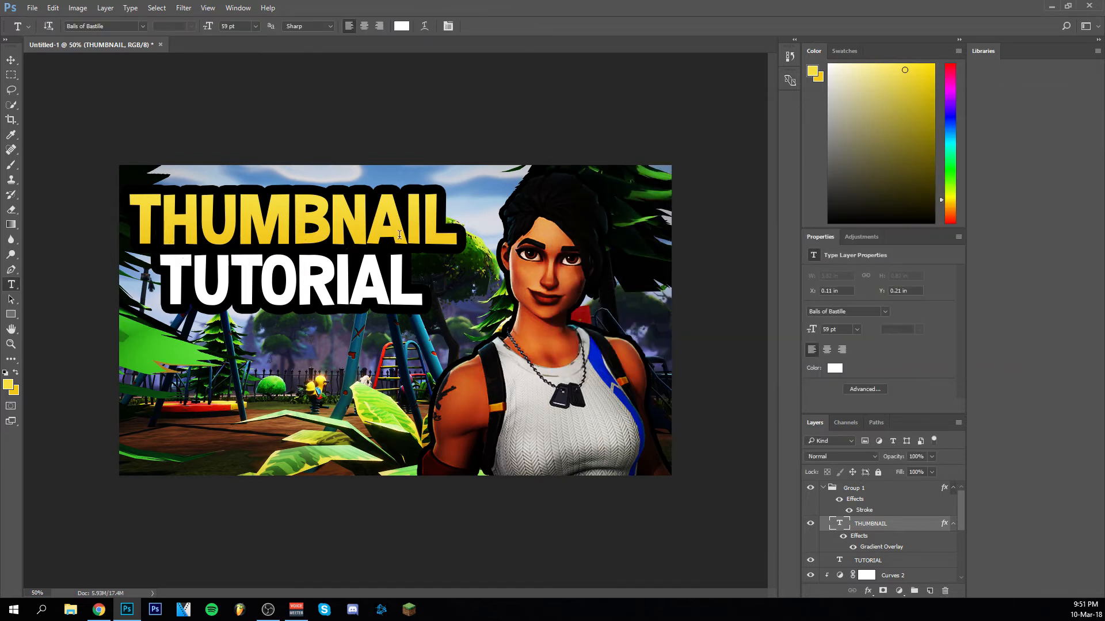
Darken the background colour to e4bd23 and update the THUMBNAIL layer's Gradient Overlay with it
left_click(13, 390)
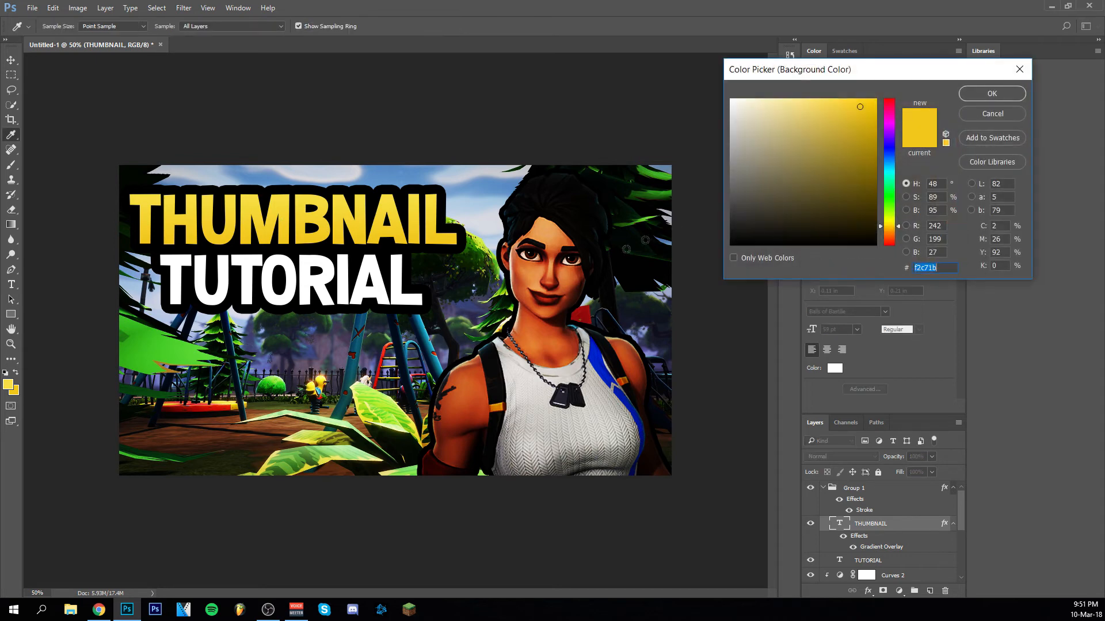
left_click_drag(859, 108, 853, 115)
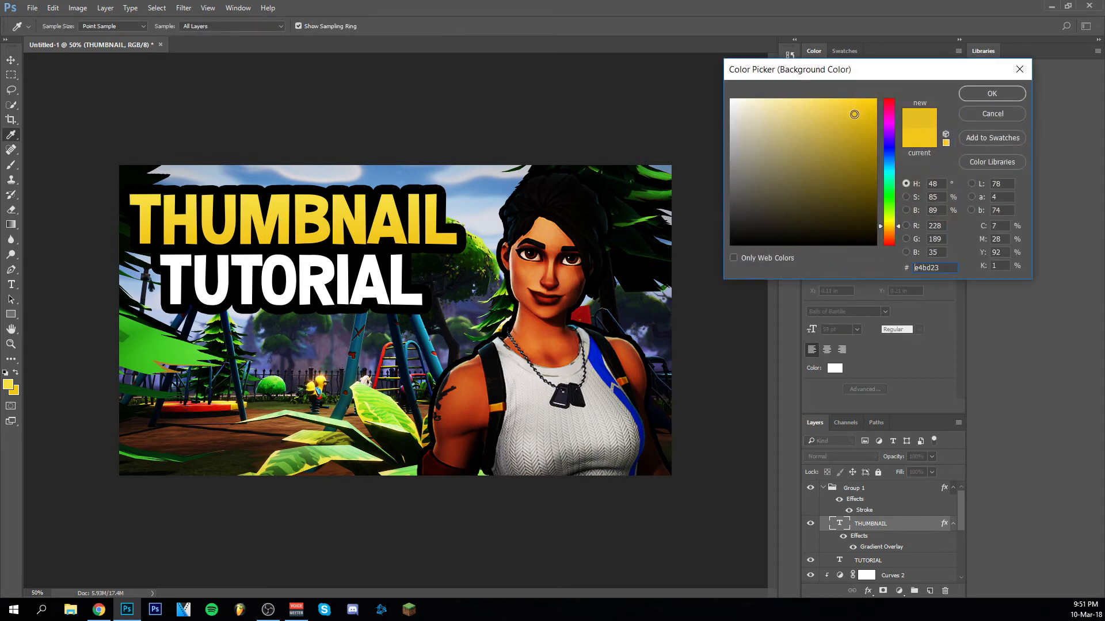
left_click(993, 94)
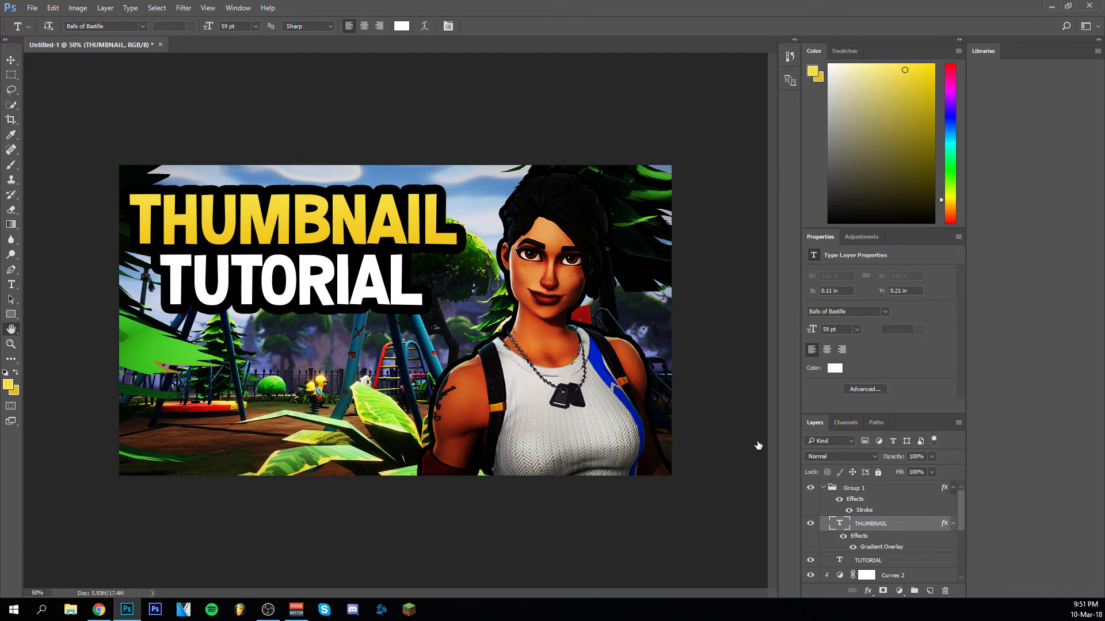
double_click(881, 547)
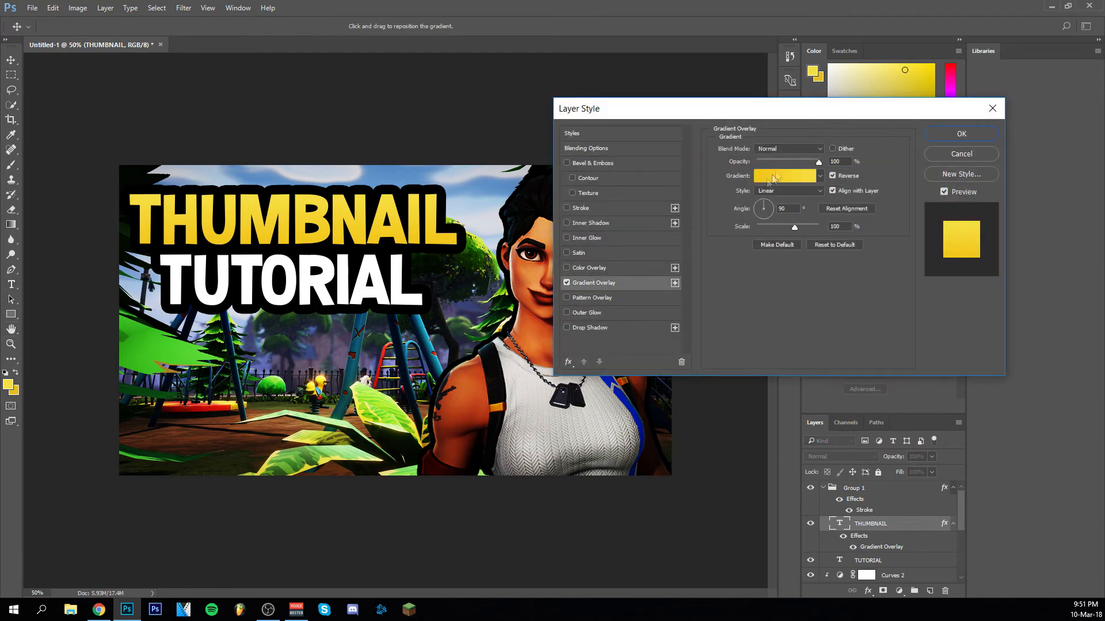
left_click(777, 177)
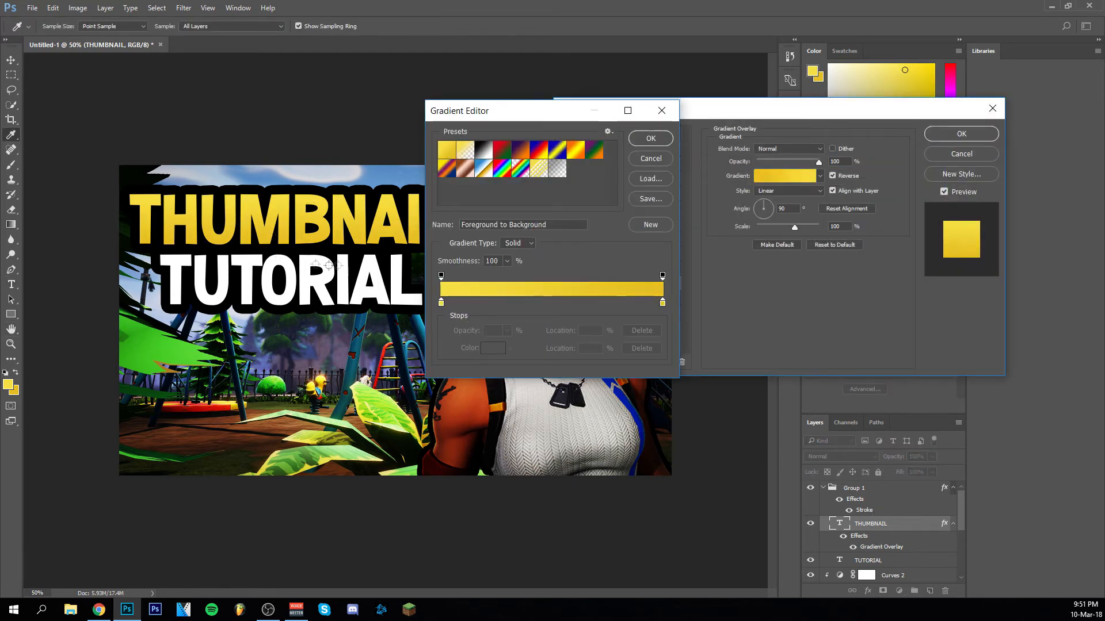
left_click(651, 138)
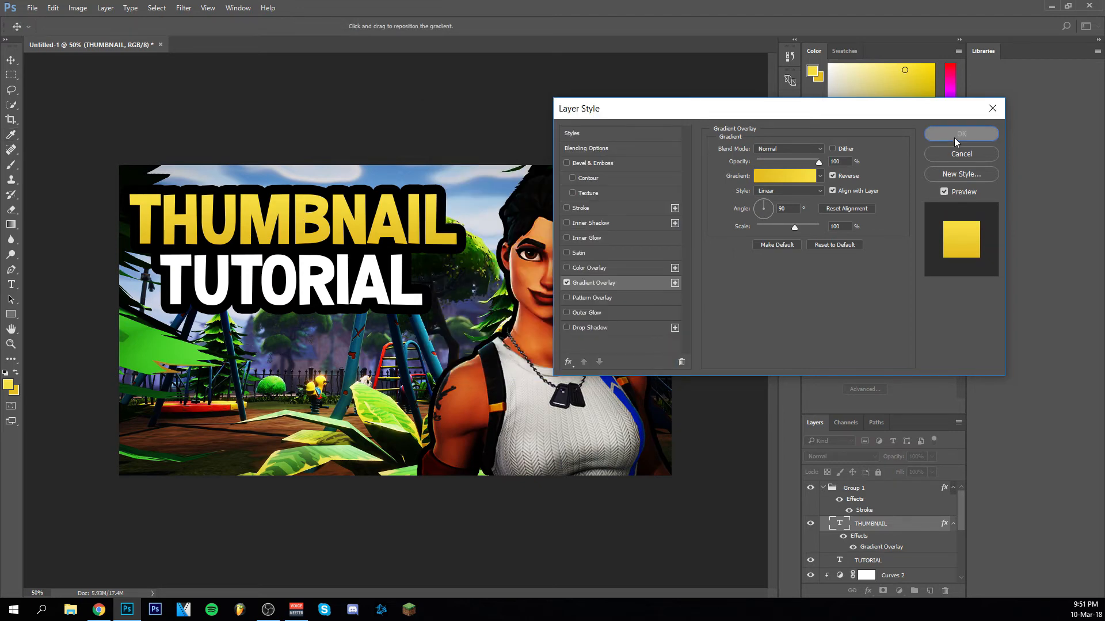
left_click(961, 134)
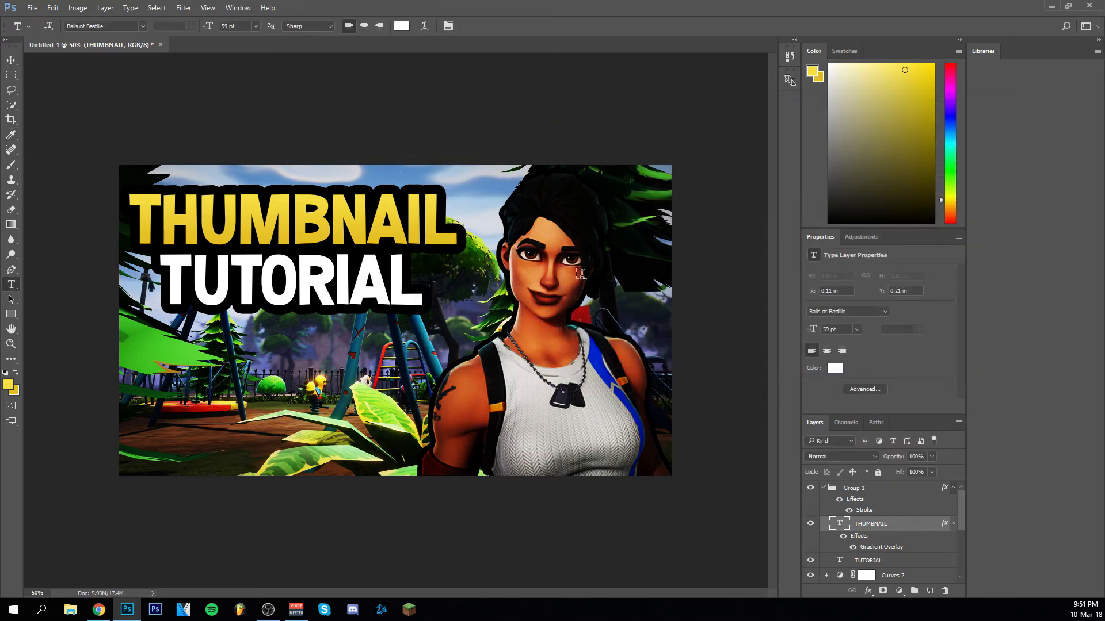
Collapse the text group, scale it to 108% in width and height, and move it slightly right
left_click(9, 57)
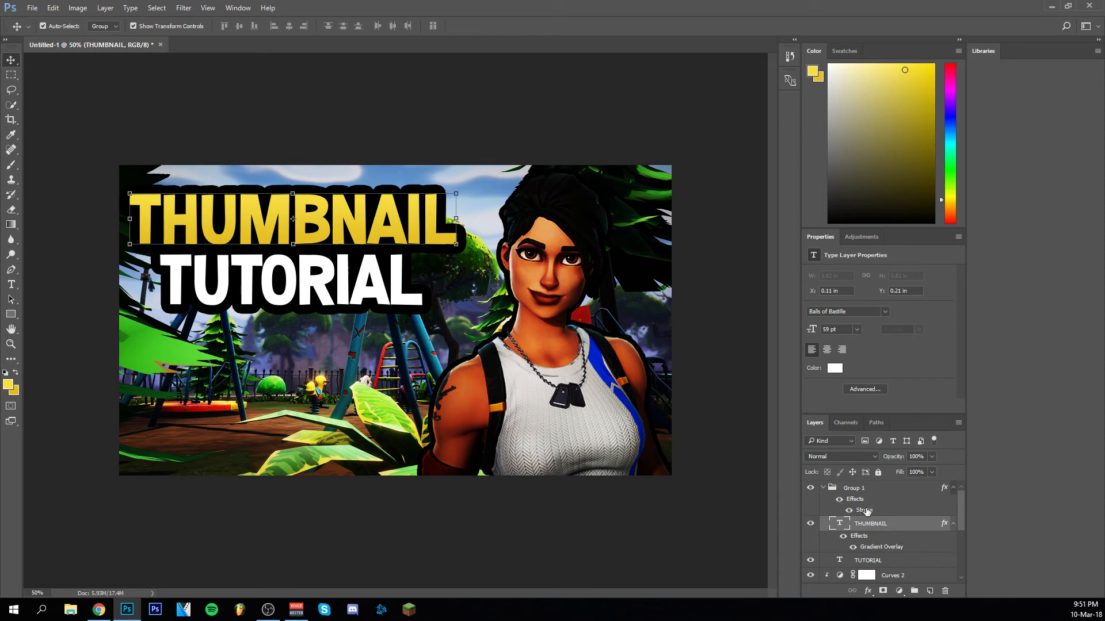
left_click(824, 489)
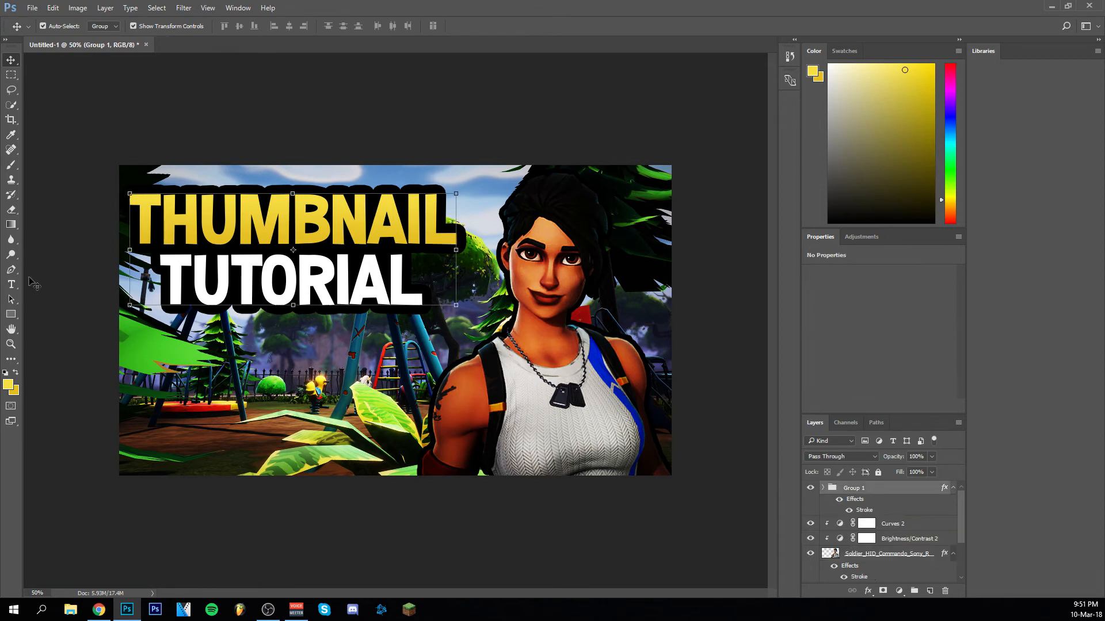
key("ctrl+t")
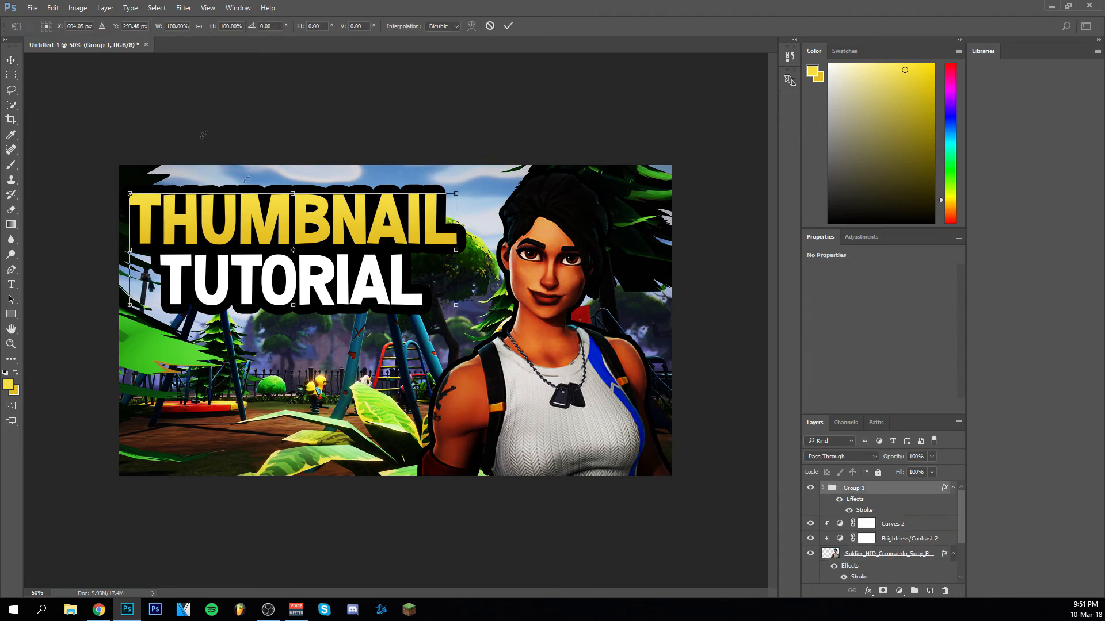
key("Up")
key("Up")
key("Up")
key("Up")
key("Up")
key("Up")
key("Up")
key("Up")
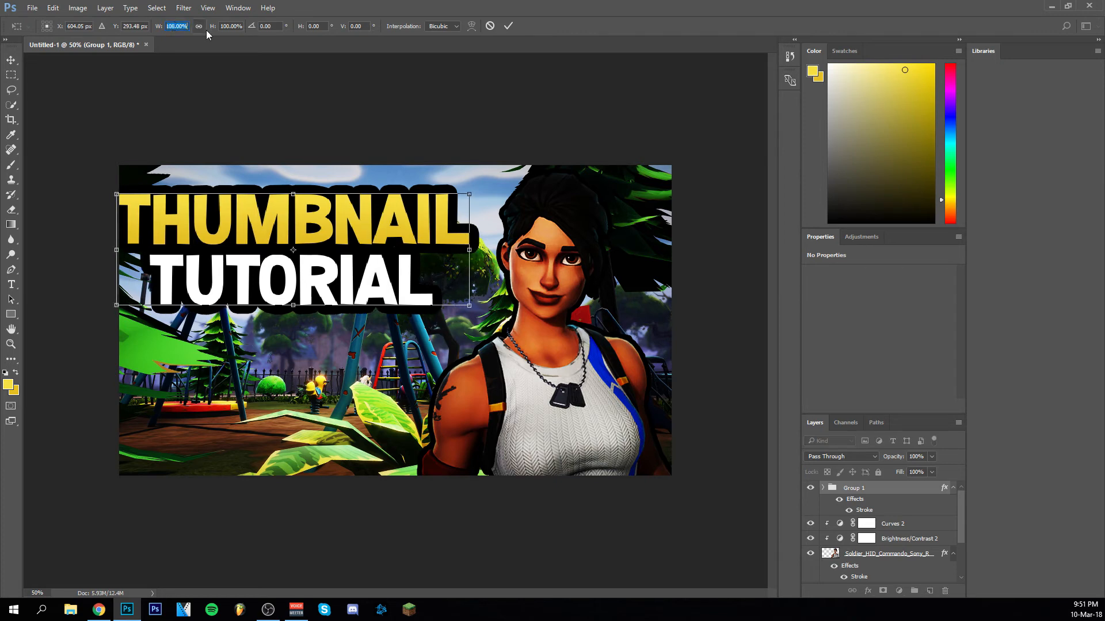
left_click(199, 26)
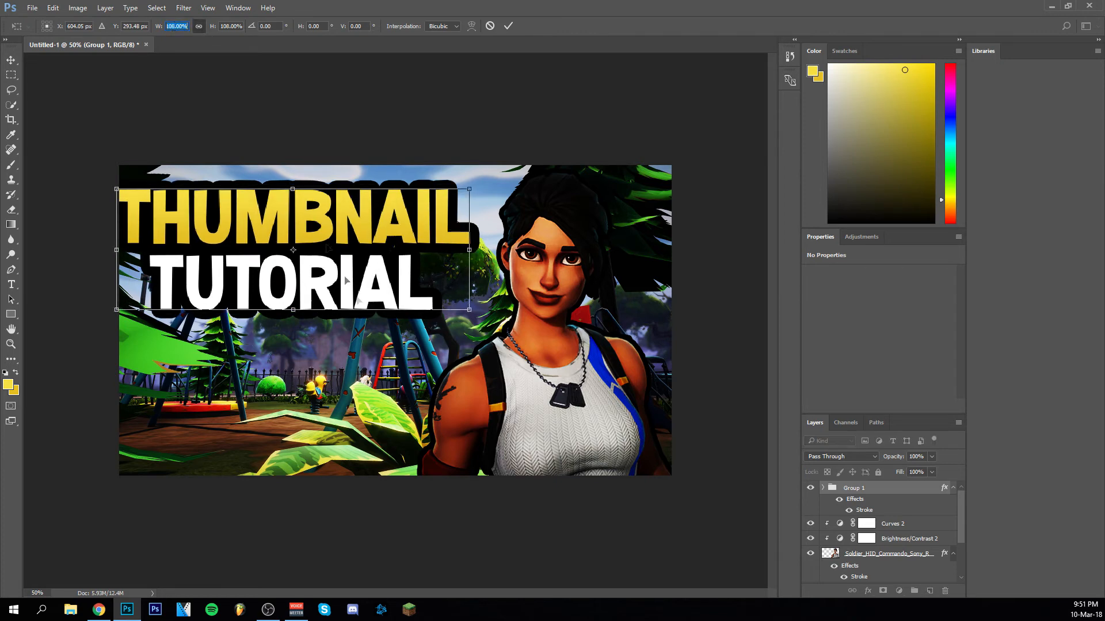
left_click_drag(356, 272, 369, 271)
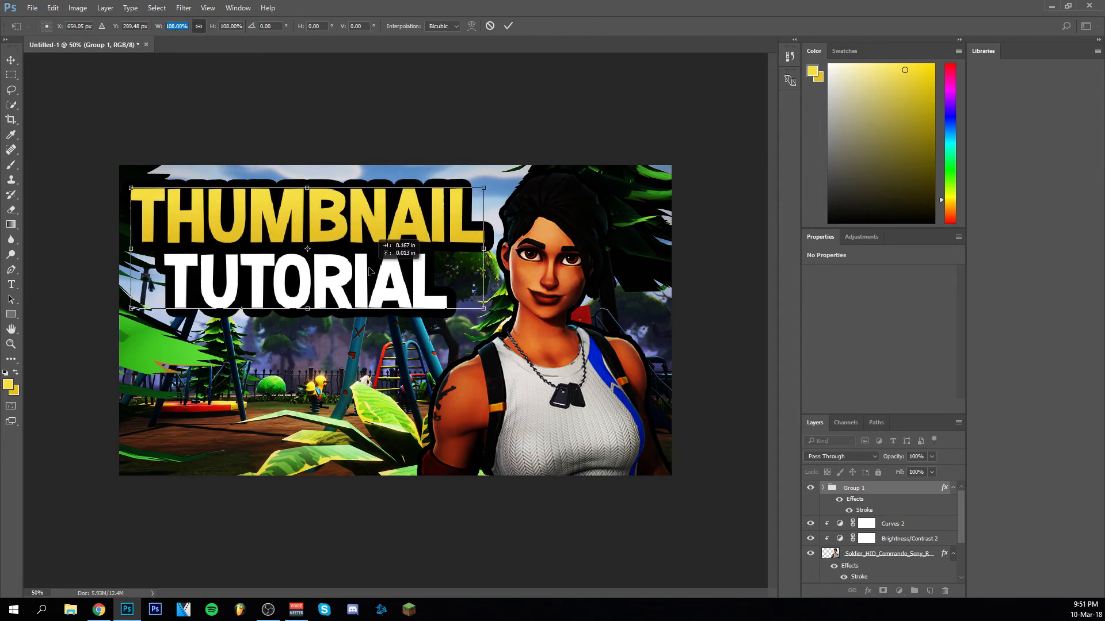
Enlarge the text group proportionally to about 110%, shift it up near the canvas's upper-left corner, and apply the transform
left_click(197, 31)
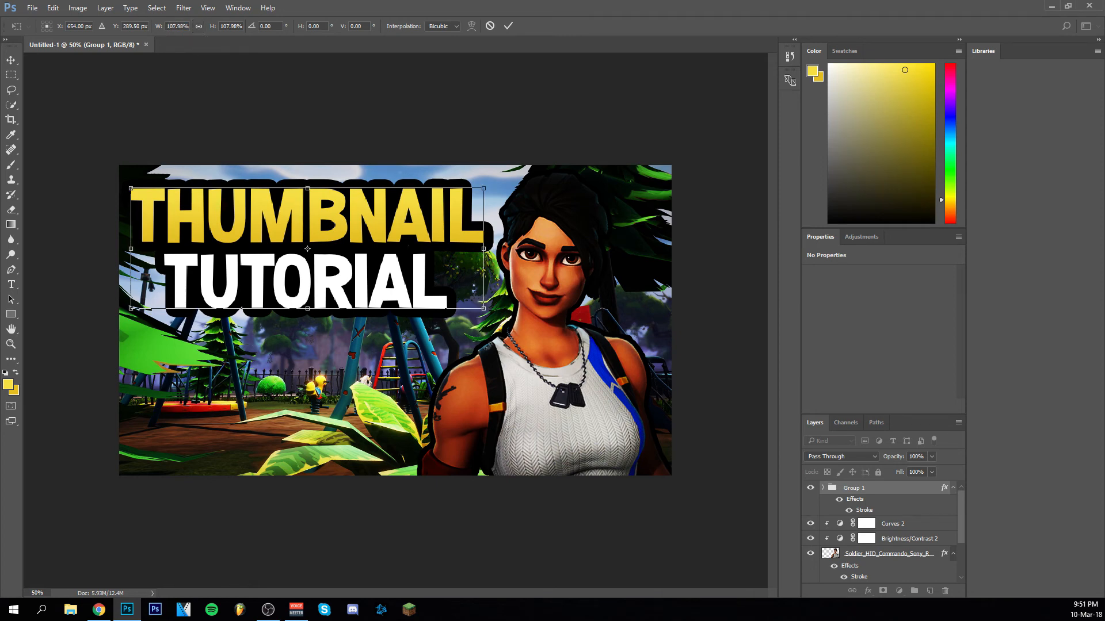
left_click_drag(484, 309, 493, 319)
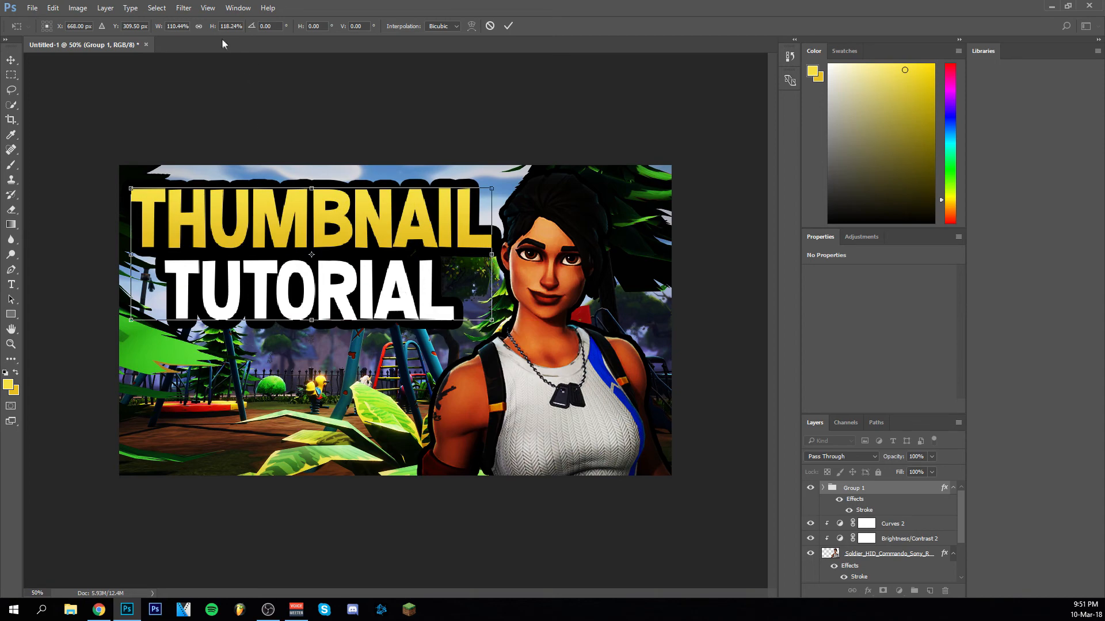
left_click(198, 29)
left_click_drag(490, 315, 581, 397)
left_click_drag(387, 263, 384, 253)
left_click_drag(527, 319, 492, 296)
left_click_drag(349, 229, 346, 228)
left_click_drag(427, 267, 426, 262)
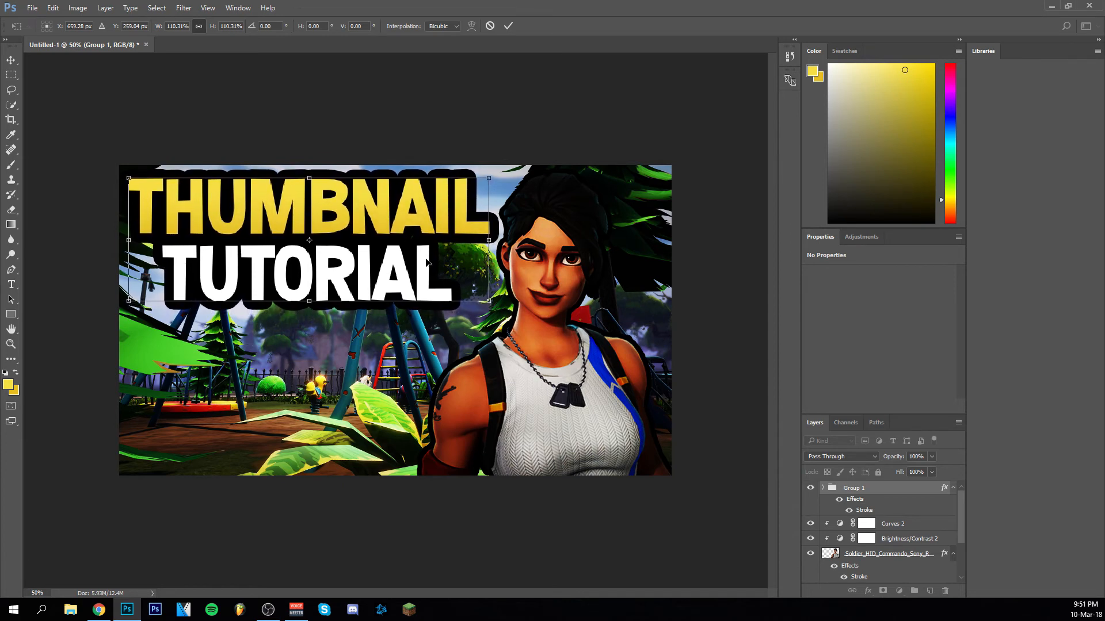
key("Return")
Select the soldier layer and nudge it slightly right until its X position is about 3.59 in
scroll(872, 518, "down", 2)
left_click(874, 522)
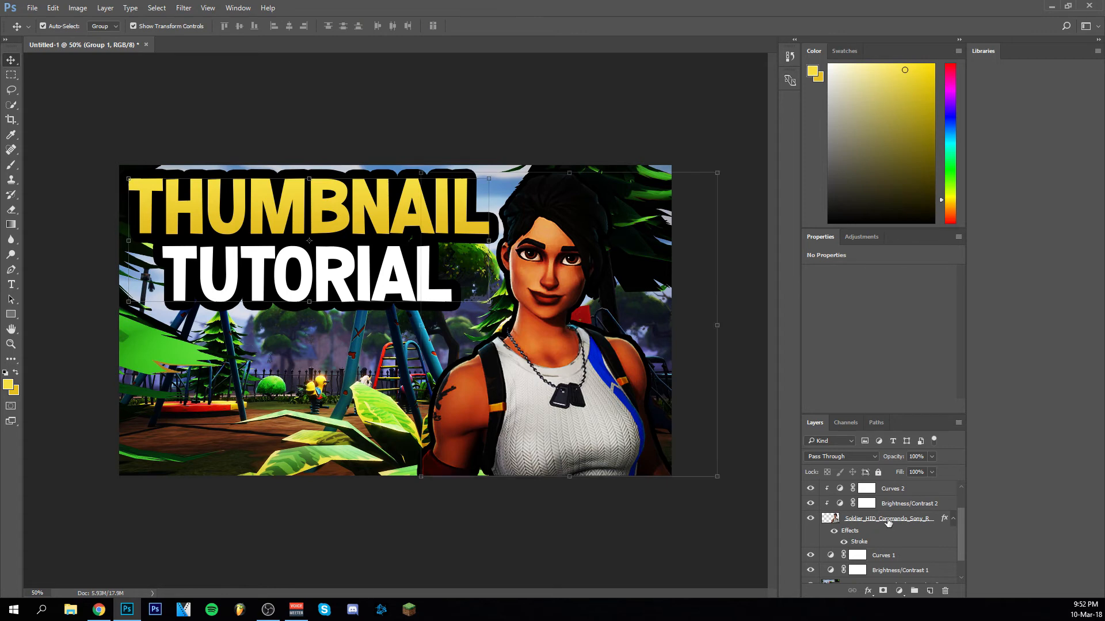
key("Right")
key("Right")
key("Right")
key("Right")
key("Right")
key("Right")
key("Right")
key("Right")
key("Right")
key("Right")
key("Right")
key("Right")
key("Right")
key("Right")
key("Right")
key("Right")
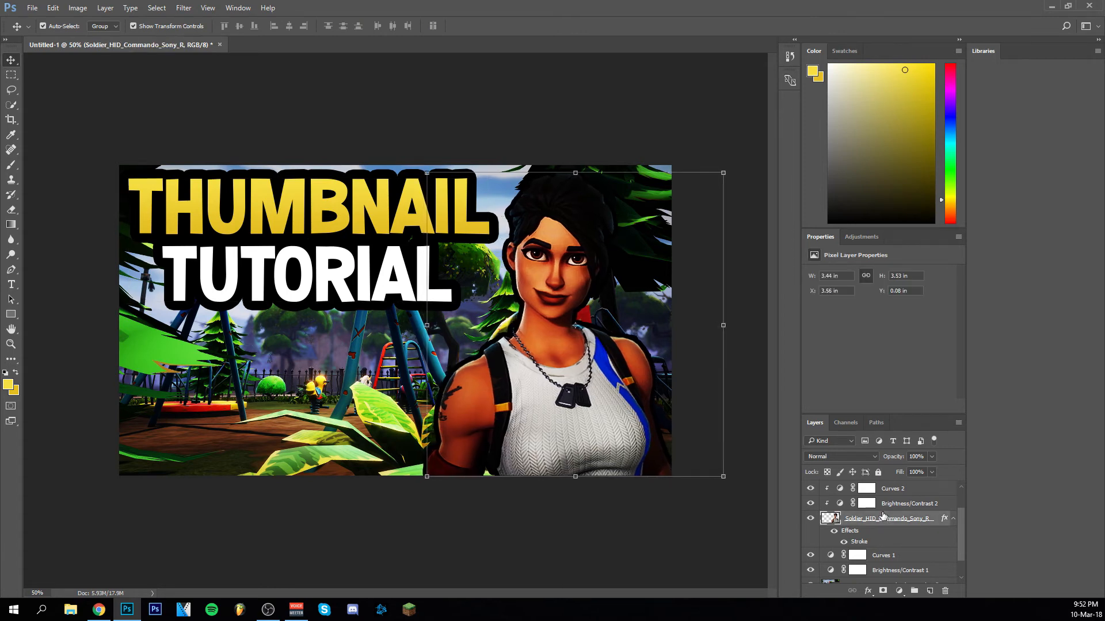
key("Right")
key("Right")
key("Right")
key("Right")
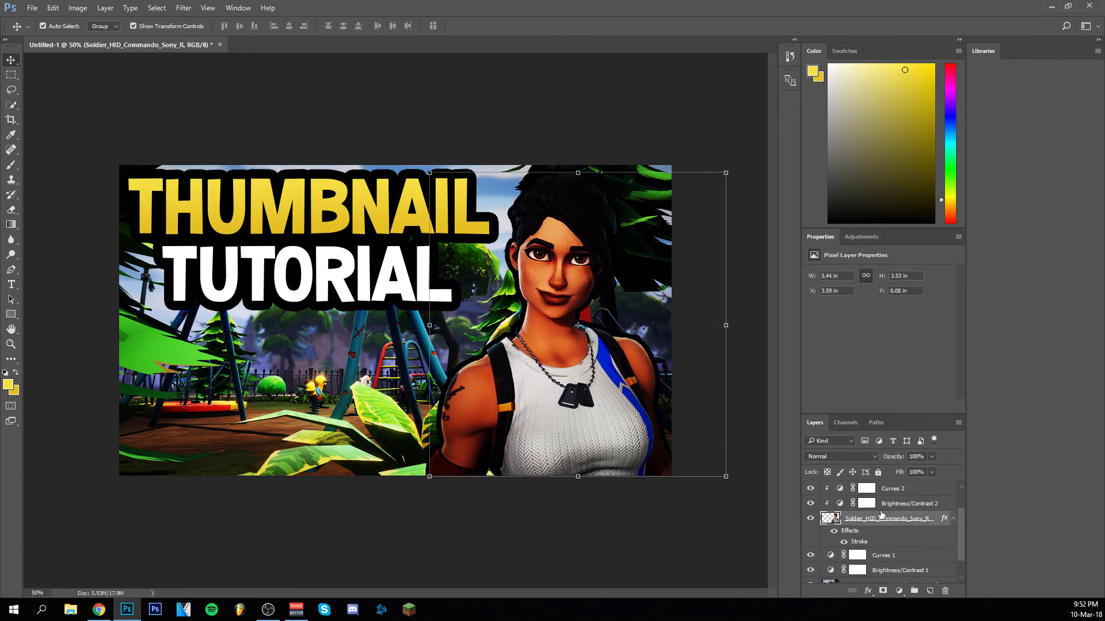
key("Left")
key("Left")
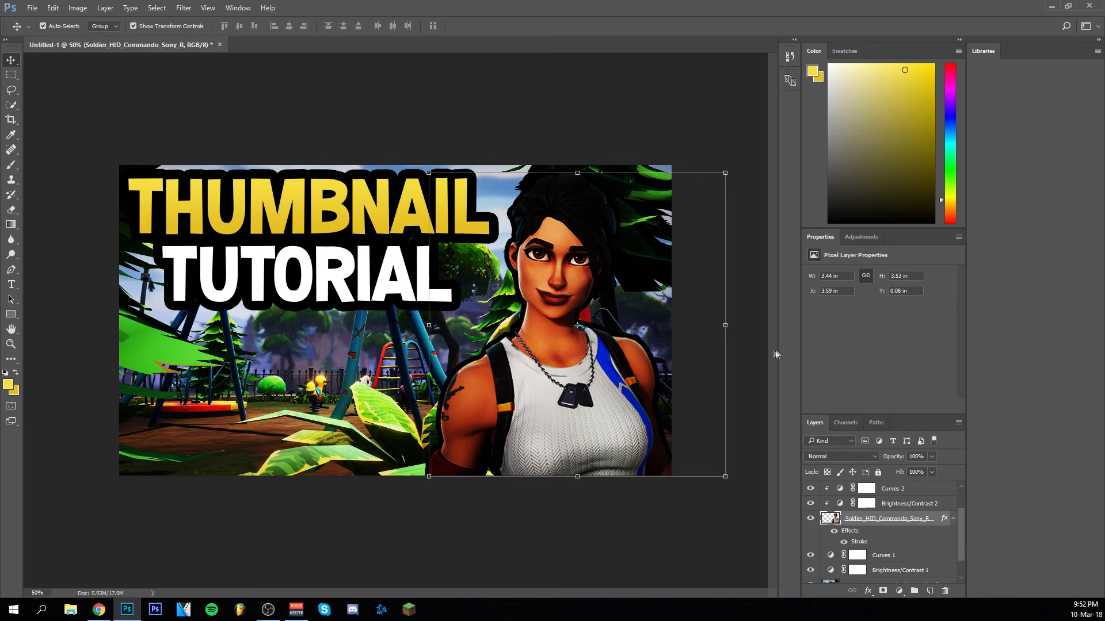
Enlarge the text group proportionally to 103% near the canvas's upper-left corner and apply the transform
left_click(641, 104)
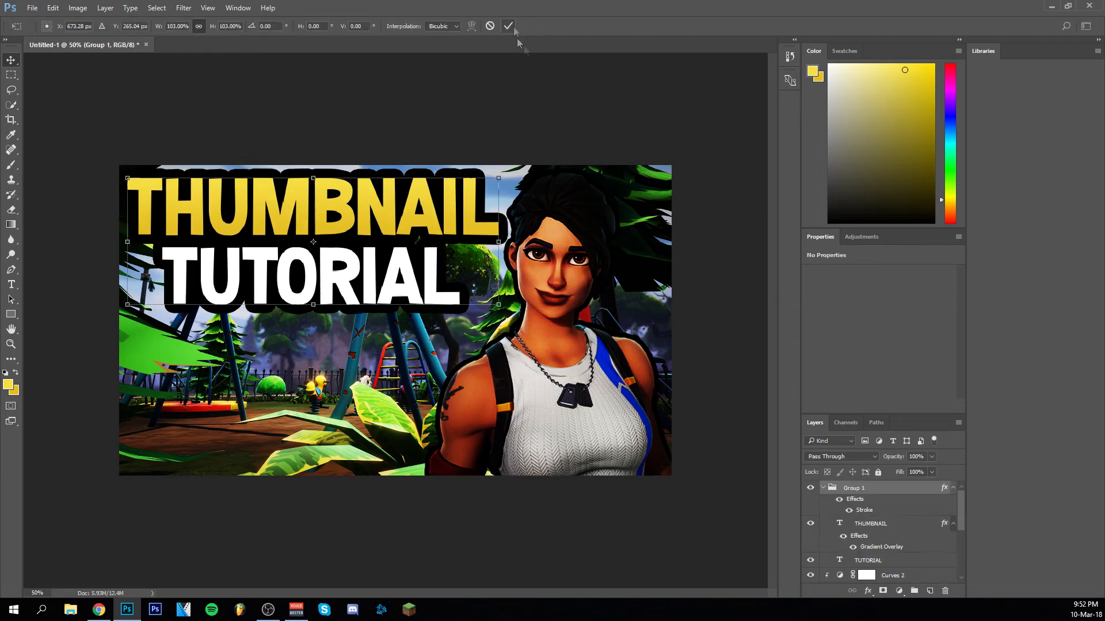
left_click(508, 26)
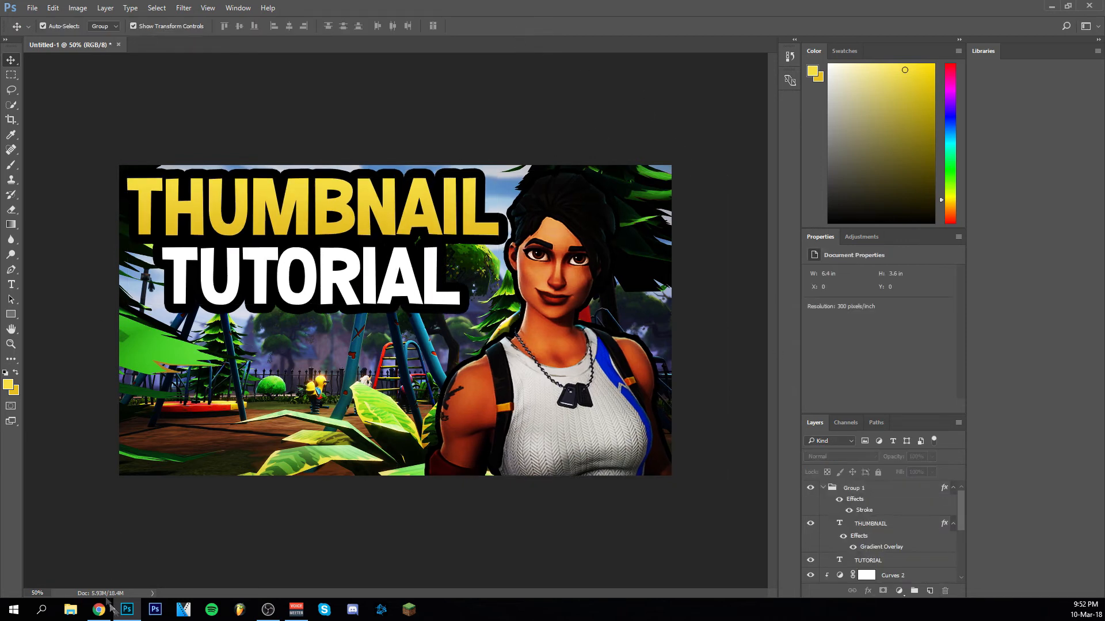
mouse_move(127, 616)
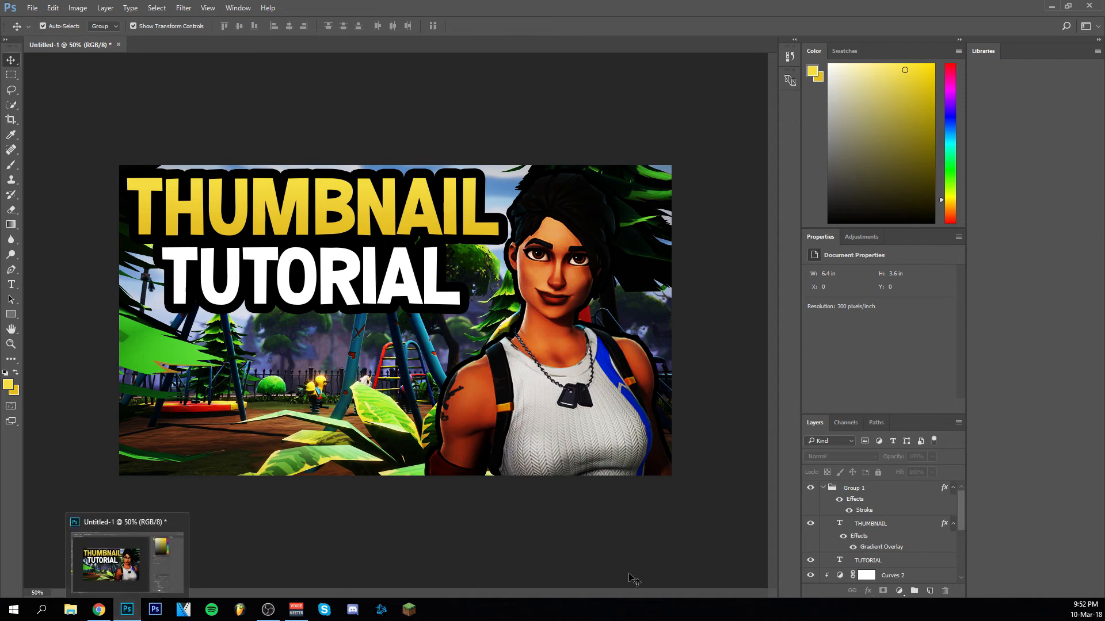
Collapse the text group and add a white Outer Glow with 100% opacity and 100% spread around its black outline
left_click(823, 489)
double_click(890, 490)
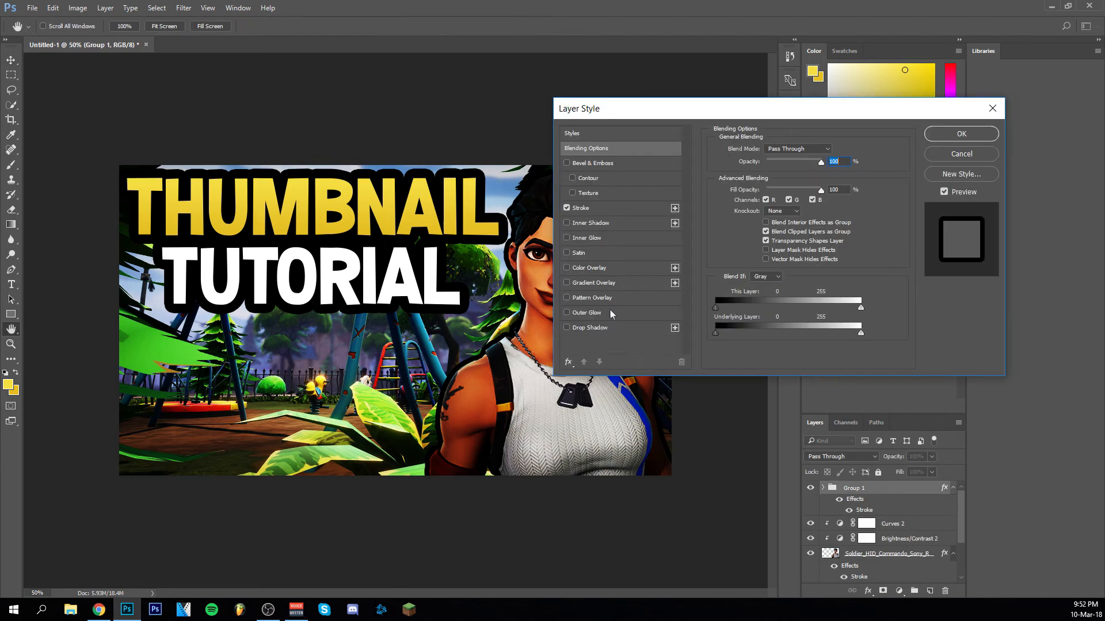
left_click(566, 312)
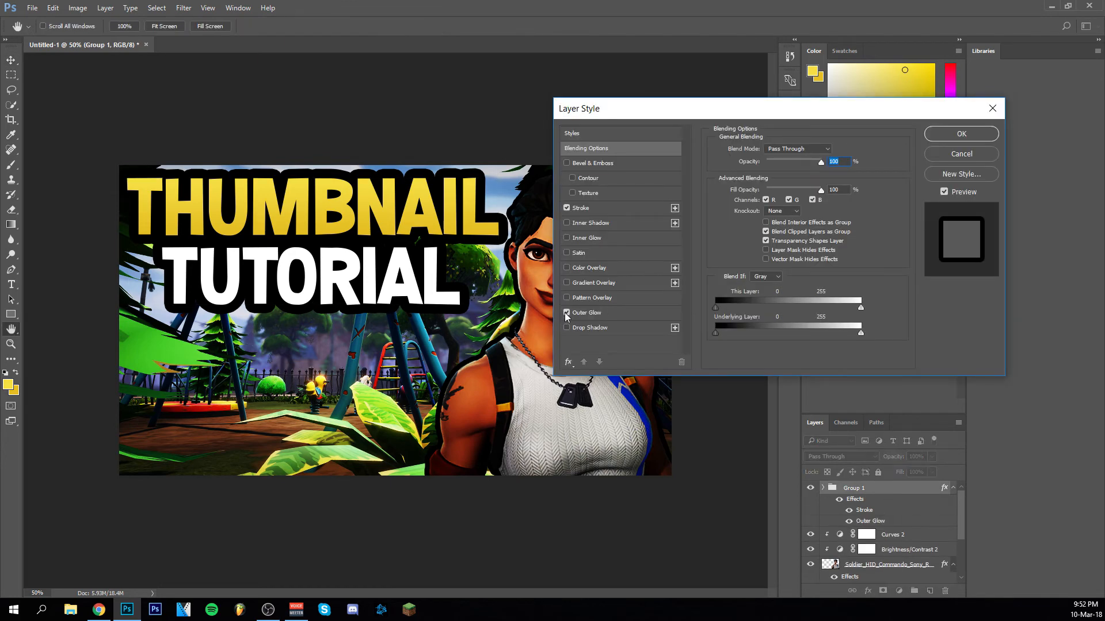
left_click(626, 315)
scroll(827, 248, "up", 3)
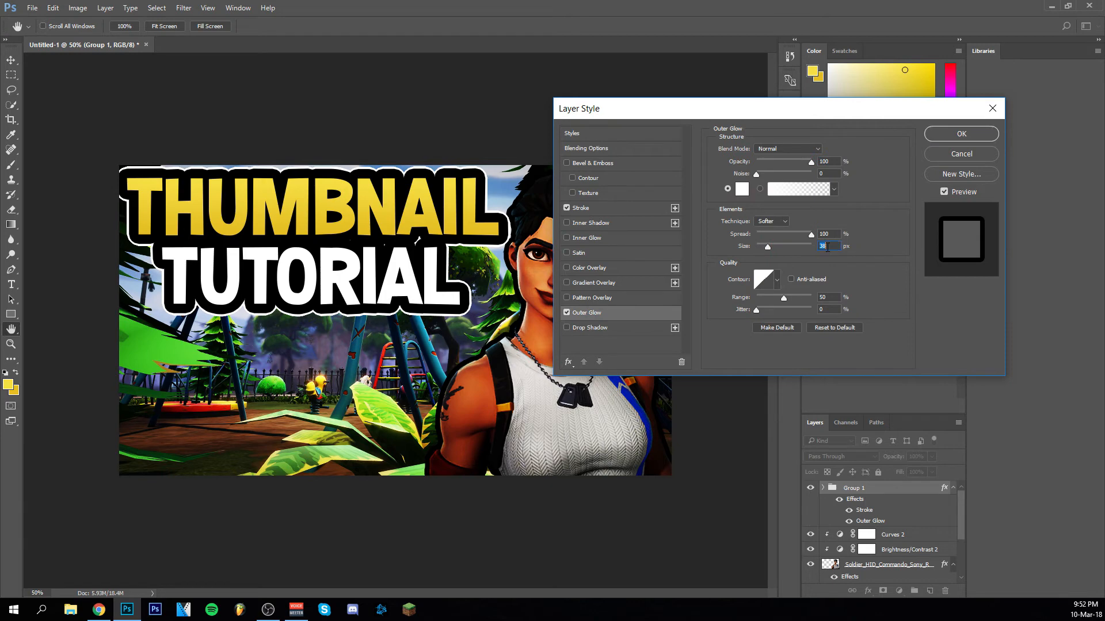
scroll(827, 247, "down", 1)
left_click(961, 133)
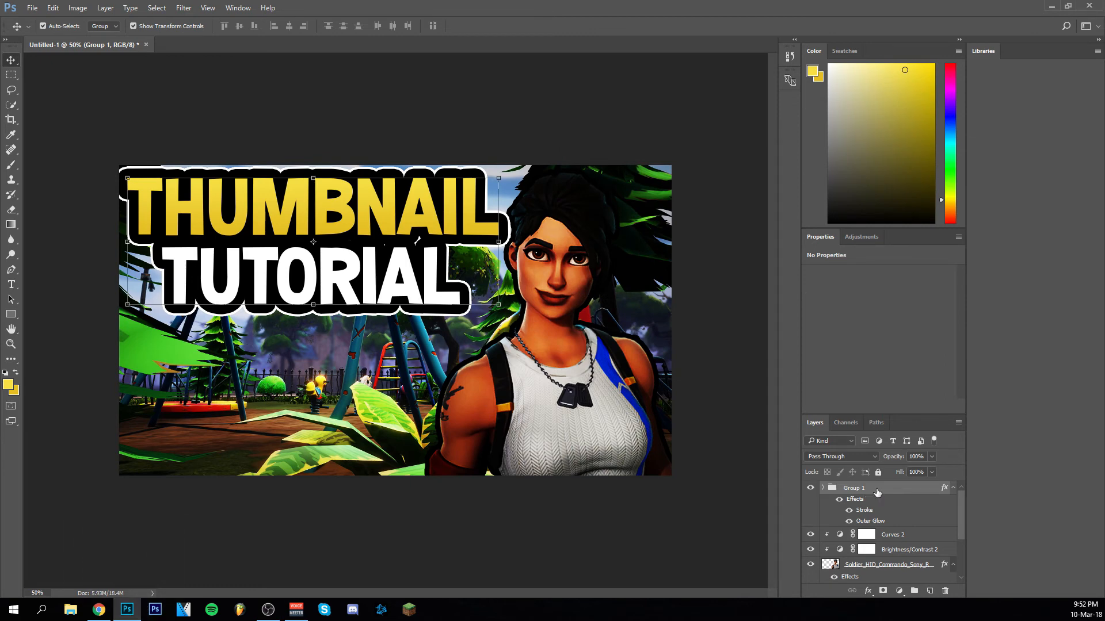
Set the text group's Outer Glow size to 42 px and turn the Outer Glow effect off
double_click(911, 486)
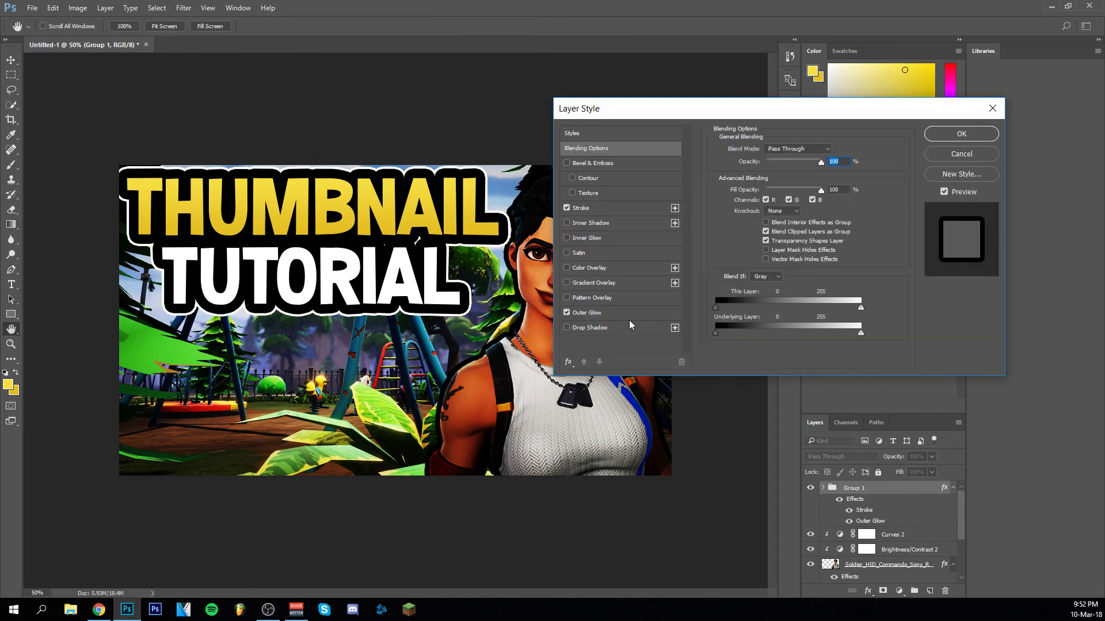
left_click(830, 245)
key("Up")
key("Up")
key("Up")
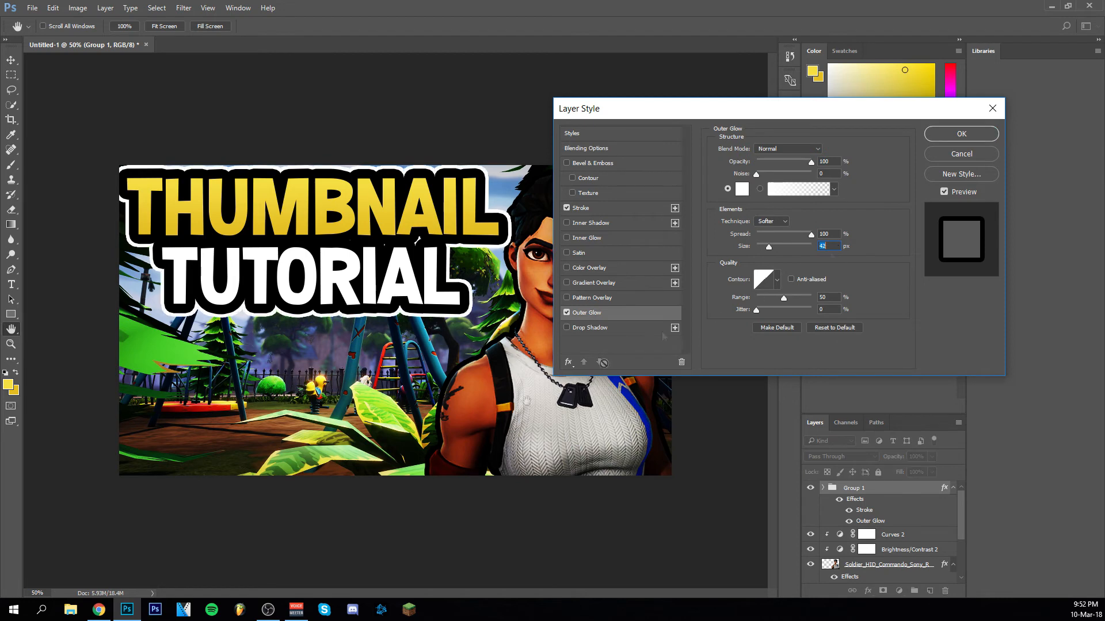
left_click(567, 313)
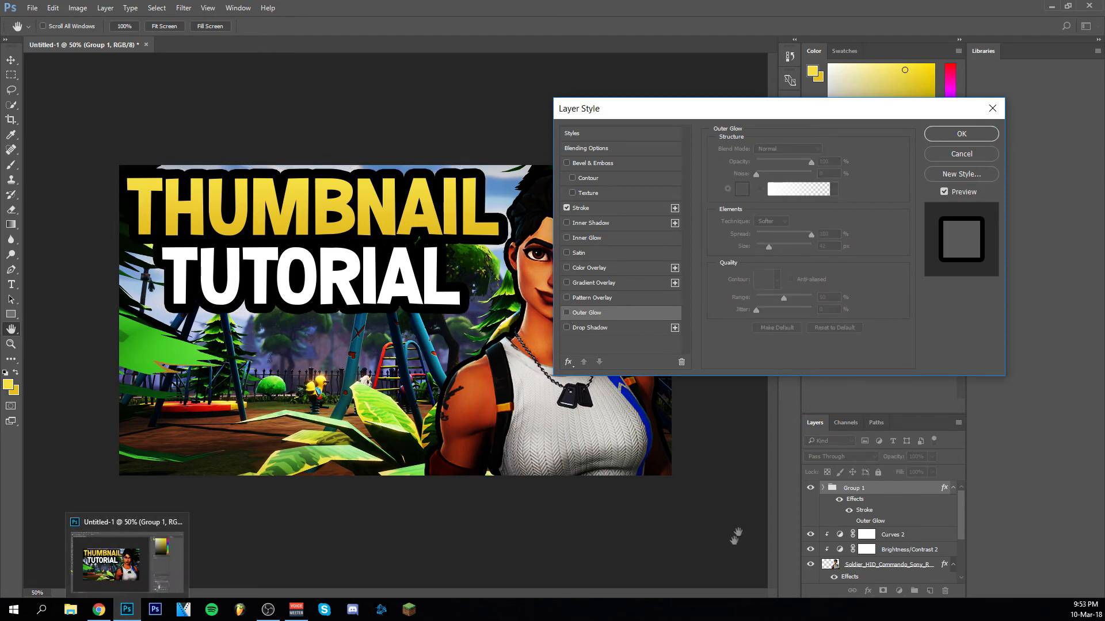
left_click(946, 154)
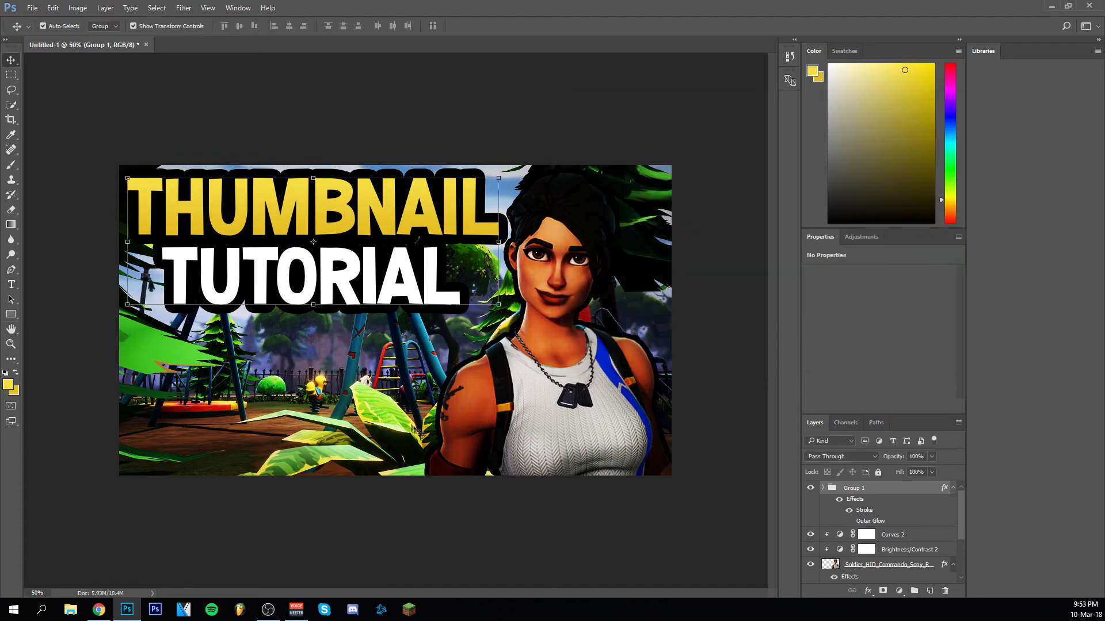
Place the Victory Royale banner image DS-XbyJW0AAX_Dk from the Video 31 Items folder as a linked file
left_click(32, 8)
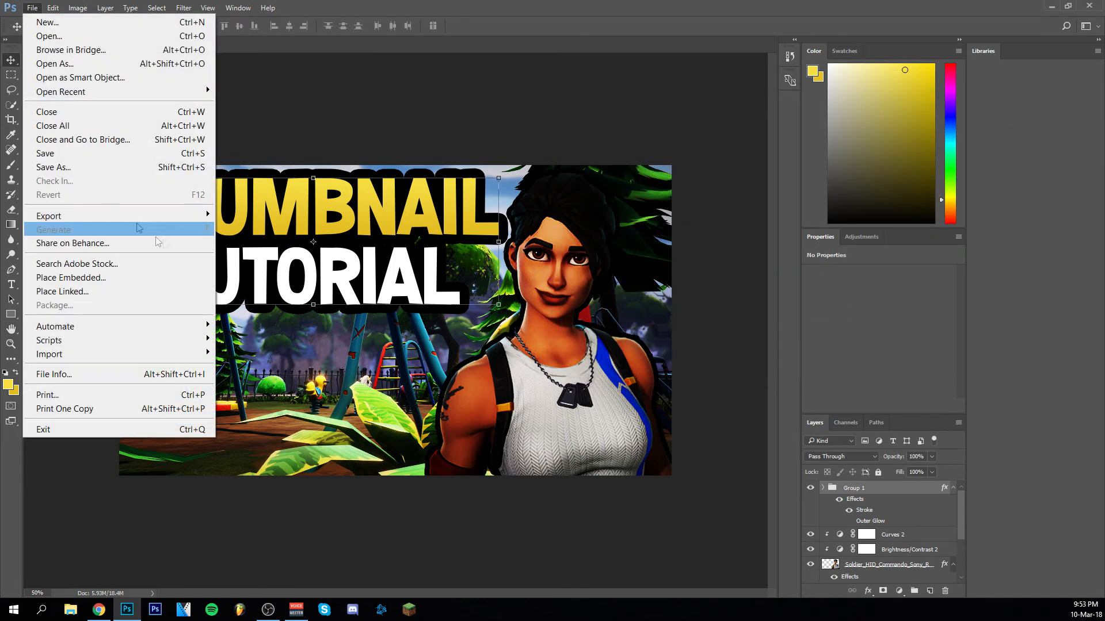
left_click(63, 291)
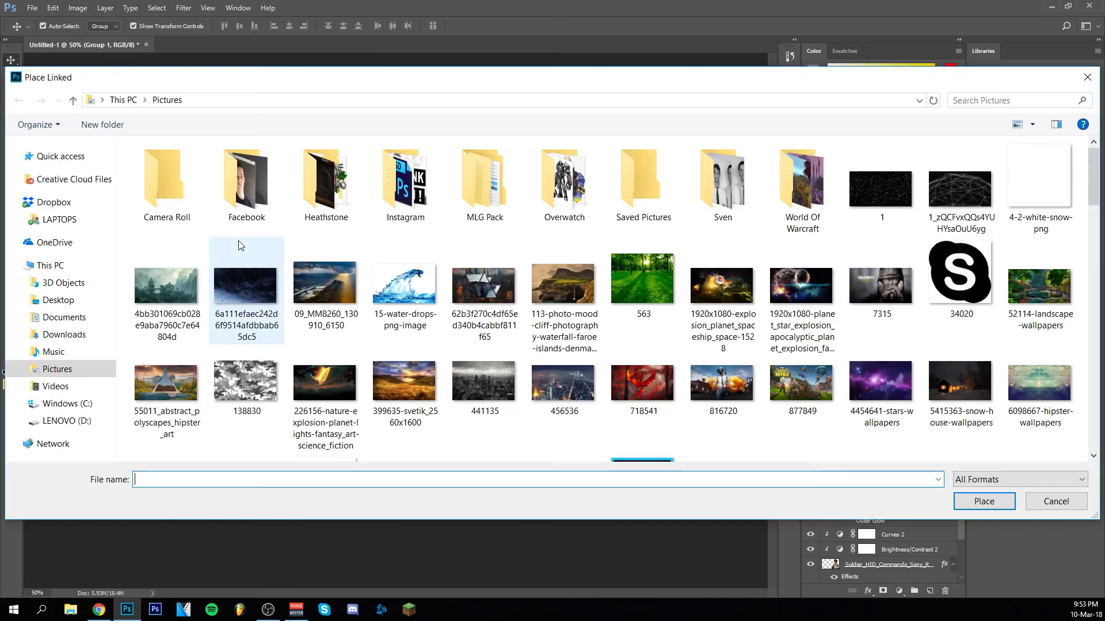
left_click(69, 387)
double_click(397, 183)
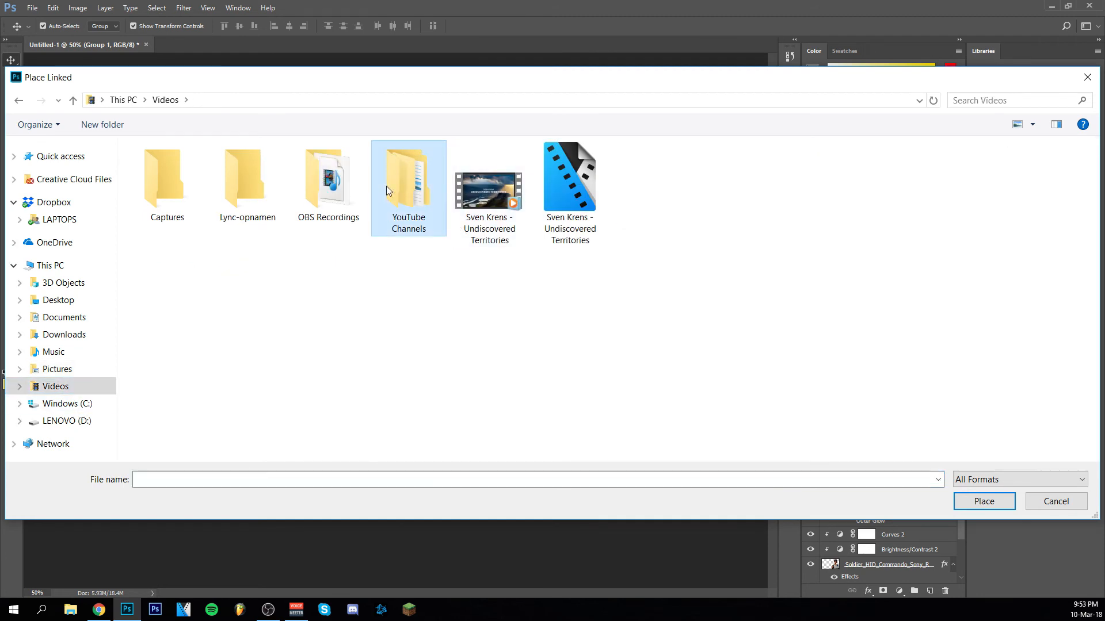
double_click(237, 195)
double_click(333, 201)
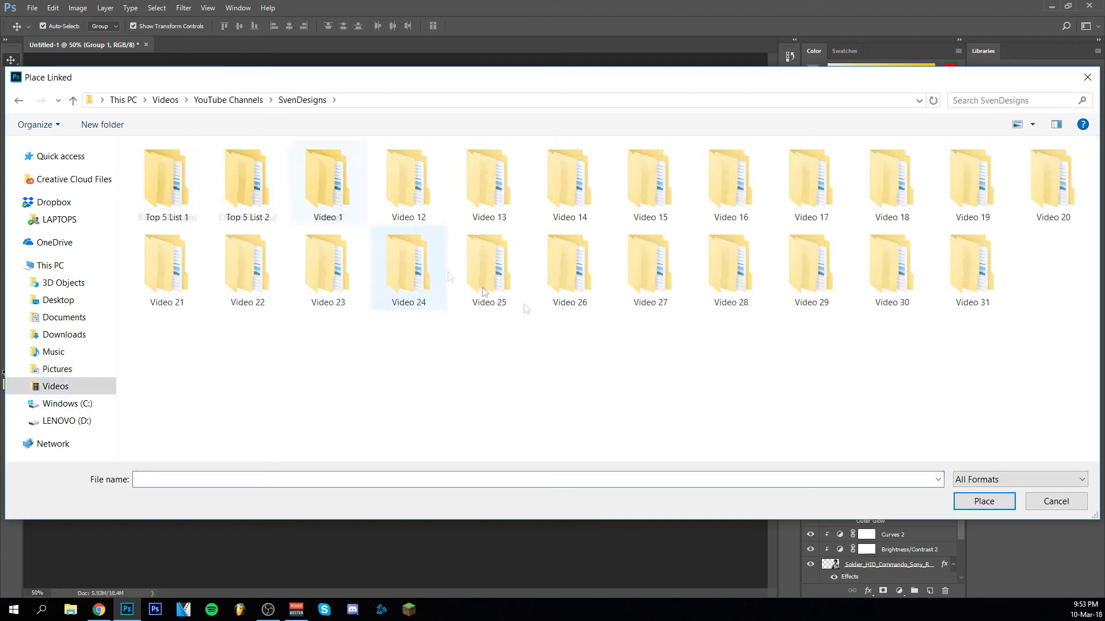
double_click(972, 299)
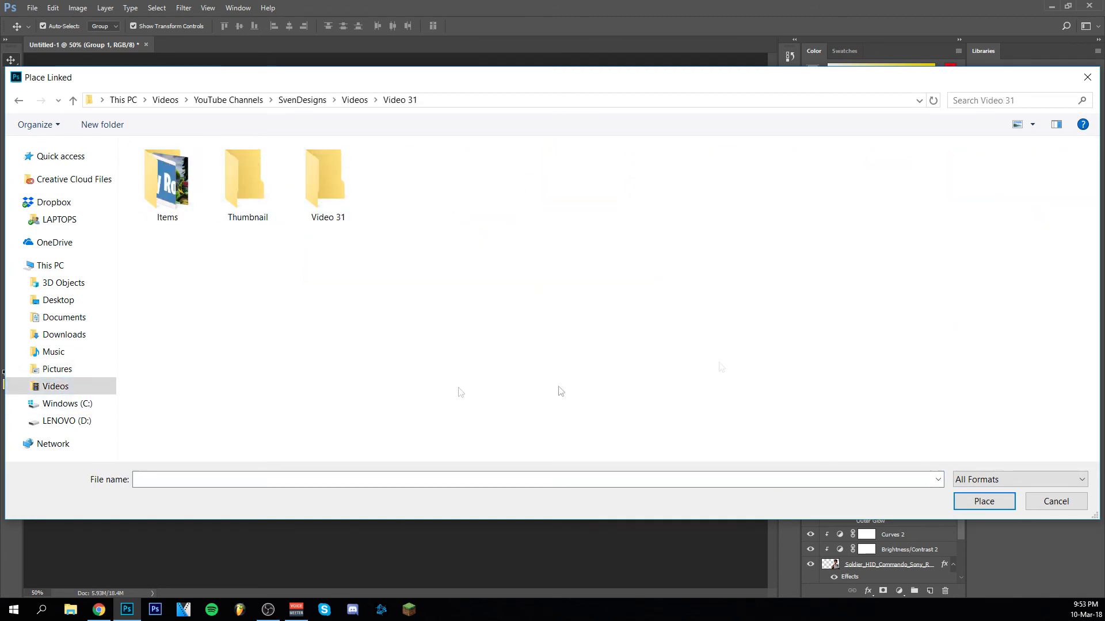
double_click(189, 171)
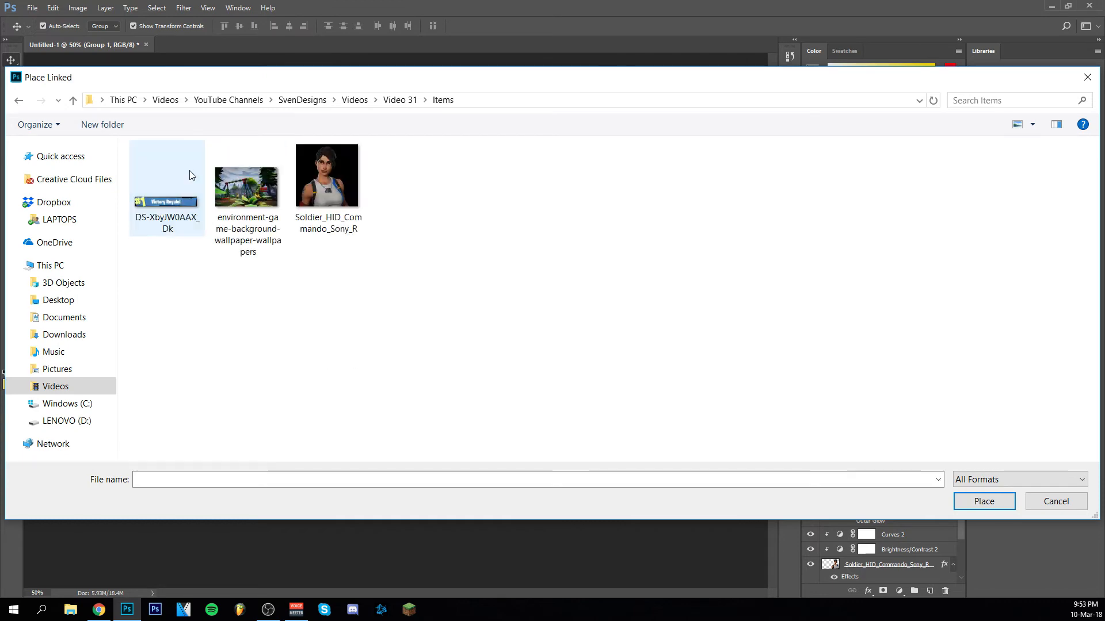
double_click(174, 214)
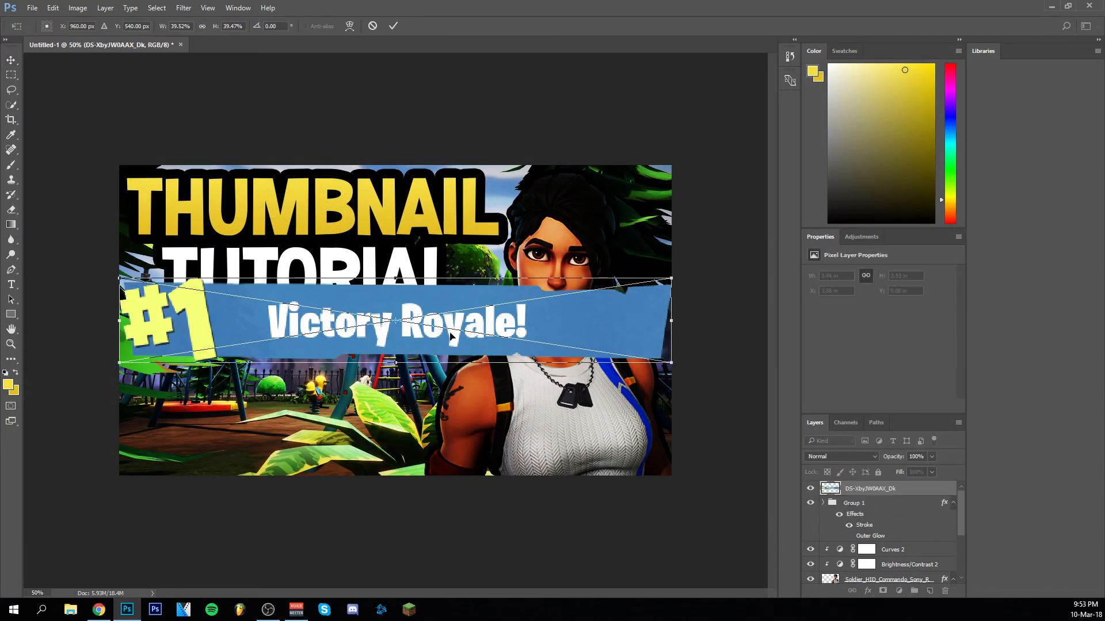
Move the Victory Royale banner below the title text, near the canvas's lower edge, at Y 862 px
left_click_drag(405, 300, 403, 399)
key("Up")
key("Up")
key("Up")
key("Up")
key("Up")
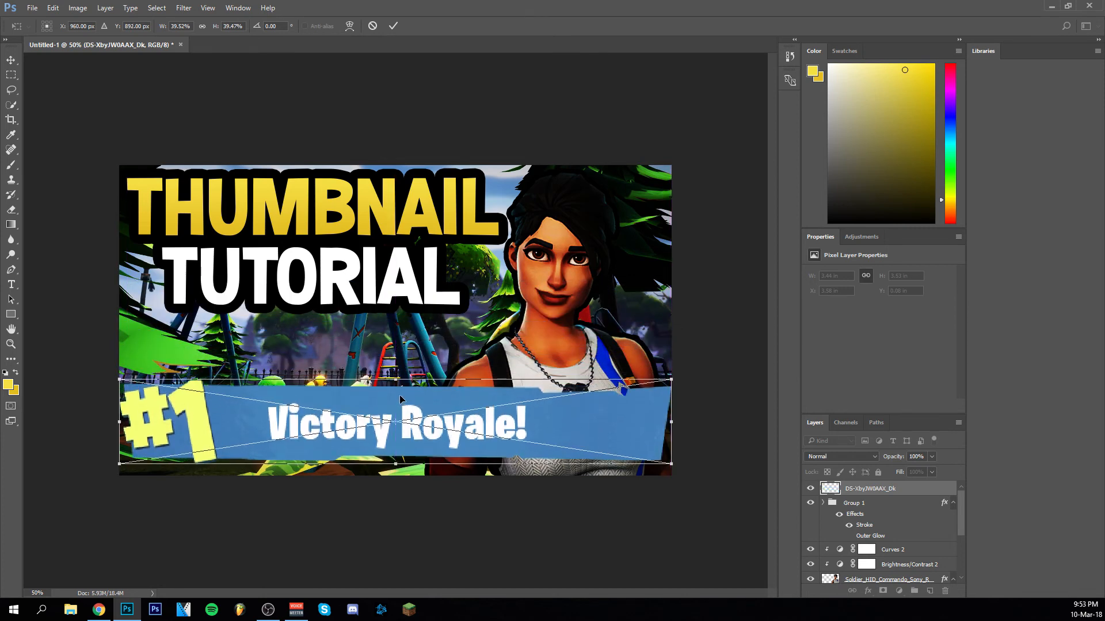
key("Up")
key("Up")
key("Up")
key("Up")
key("Up")
key("Up")
key("Up")
key("Up")
key("Up")
key("Up")
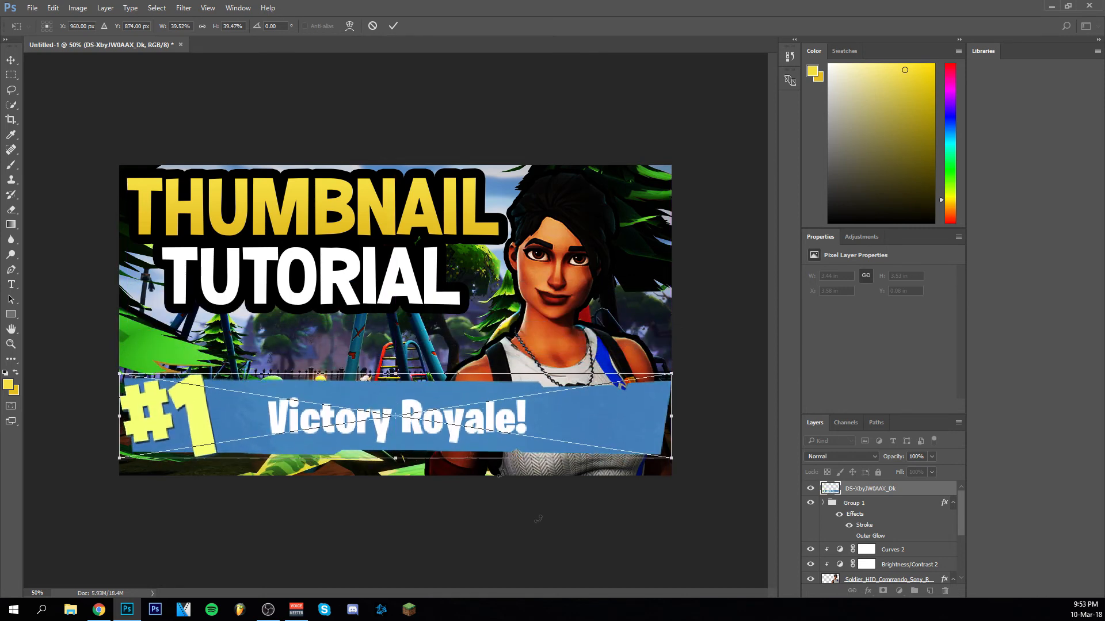
key("Up")
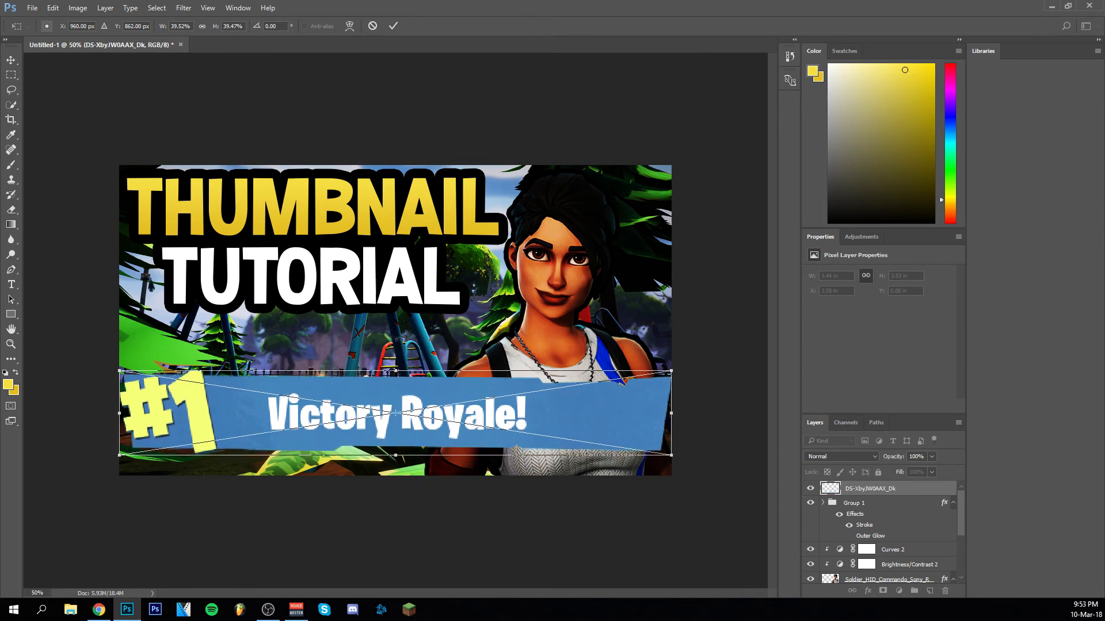
Scale the Victory Royale banner to 37% in both width and height with linked proportions and apply the transform
double_click(178, 26)
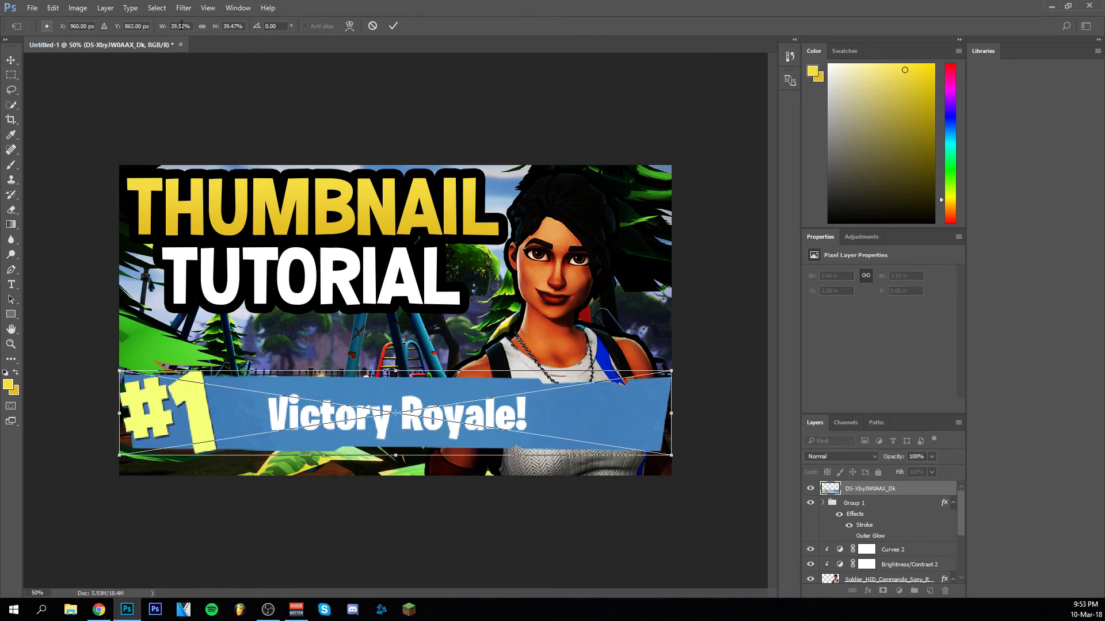
type("37")
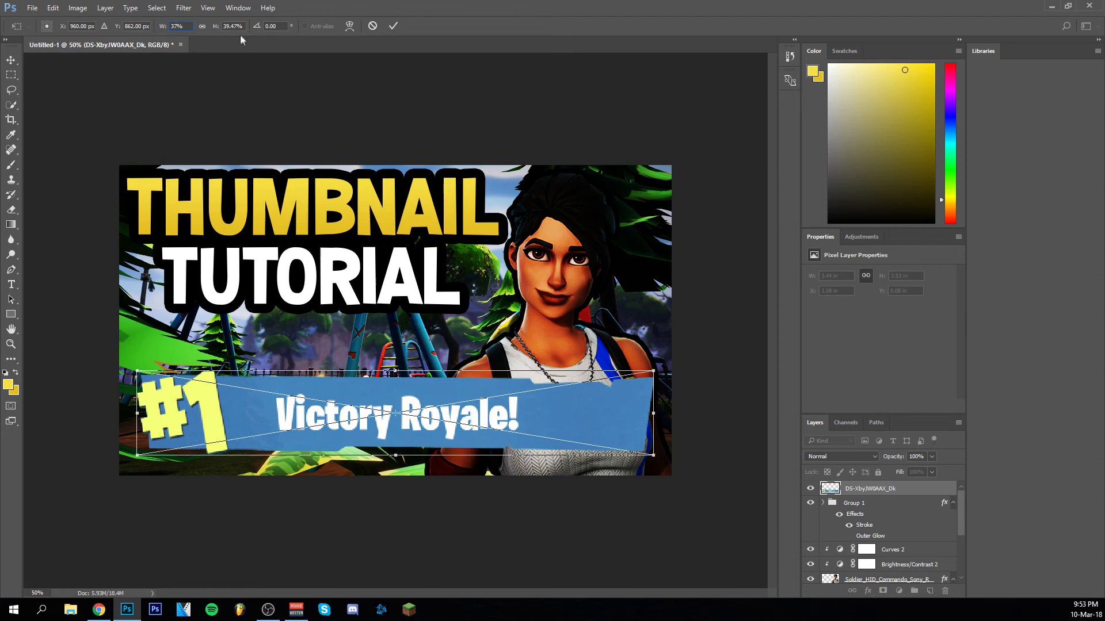
left_click(201, 27)
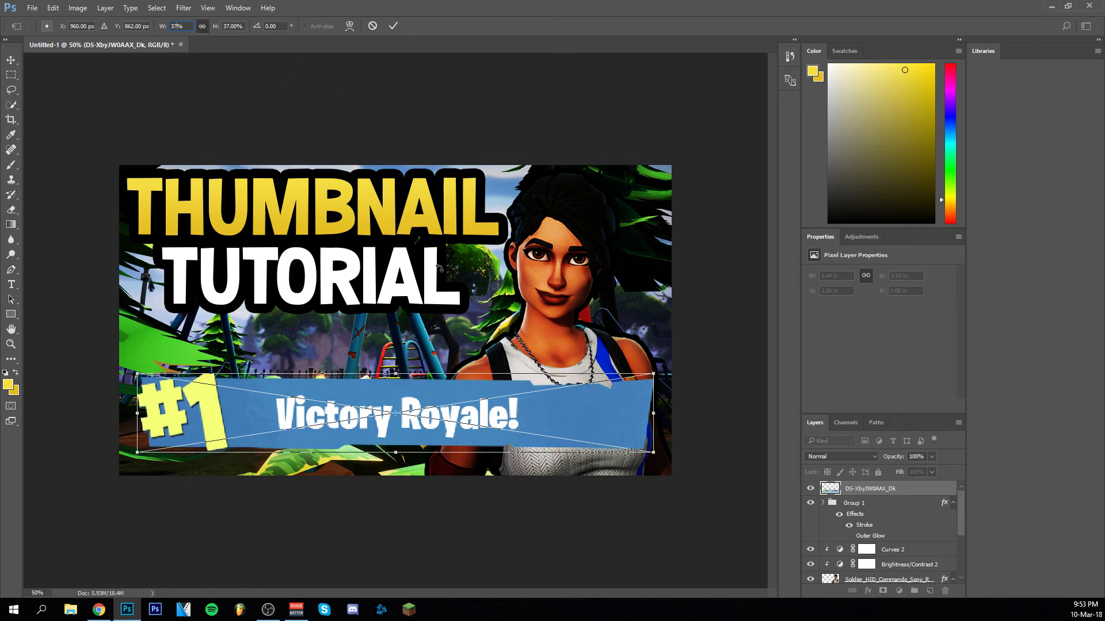
key("Down")
key("Down")
key("Down")
key("Up")
key("Up")
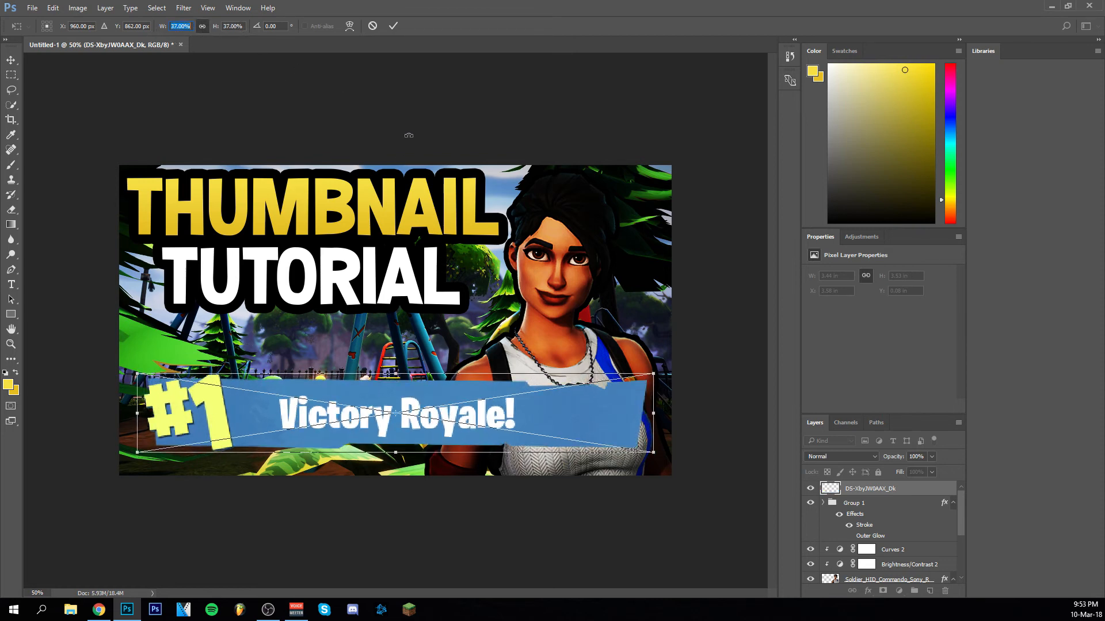
left_click(393, 26)
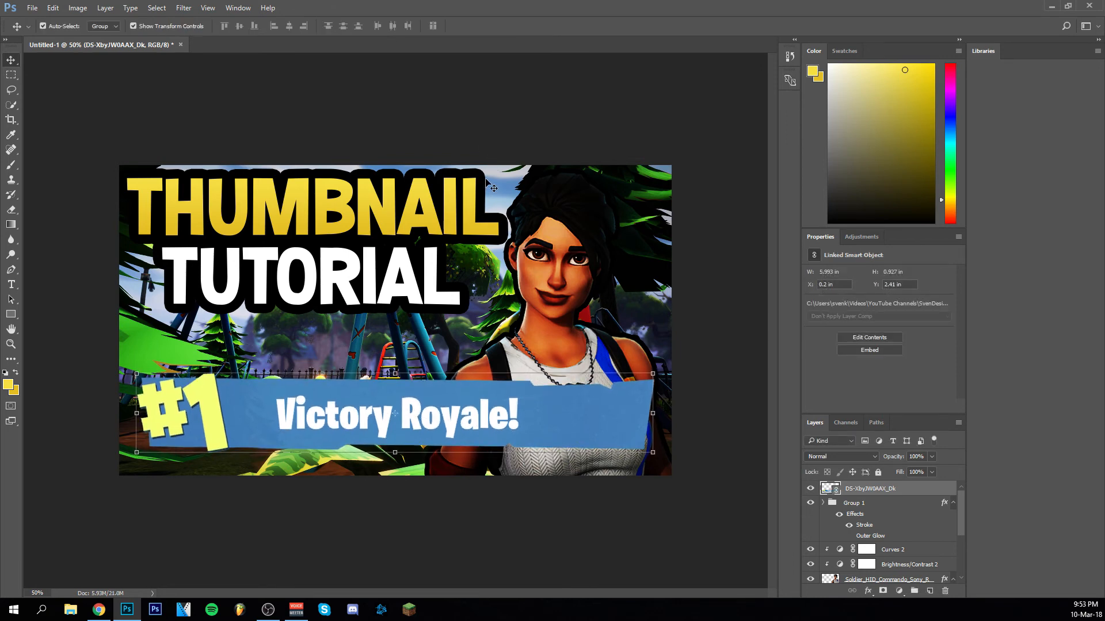
Shift the Victory Royale banner slightly up to a Y position of about 2.37 in
left_click_drag(451, 414, 449, 414)
left_click(742, 285)
mouse_move(134, 614)
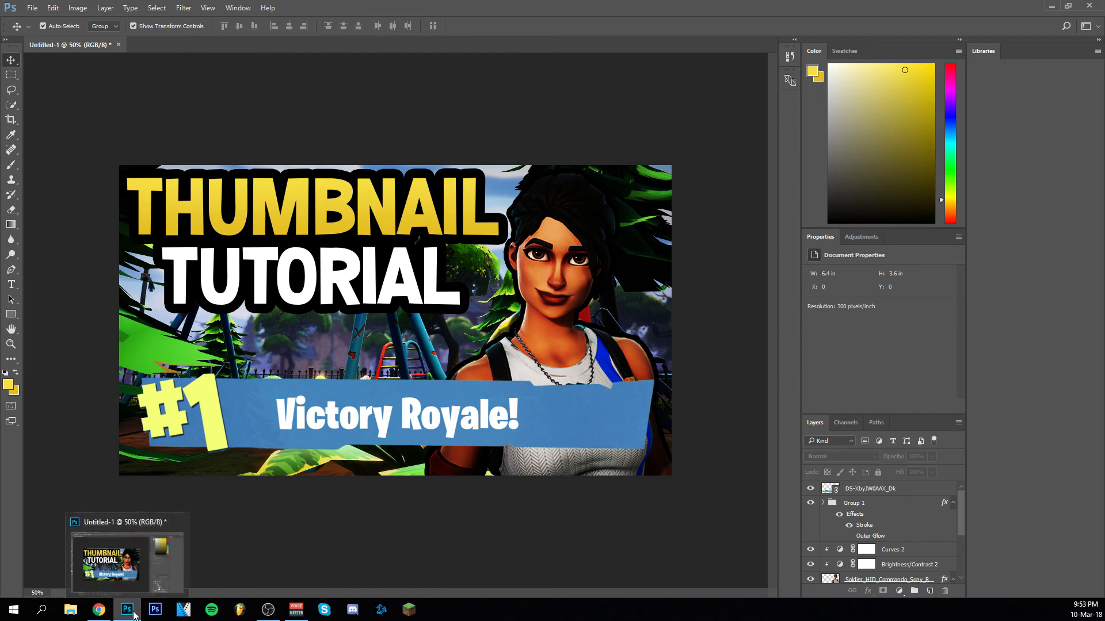
left_click(541, 413)
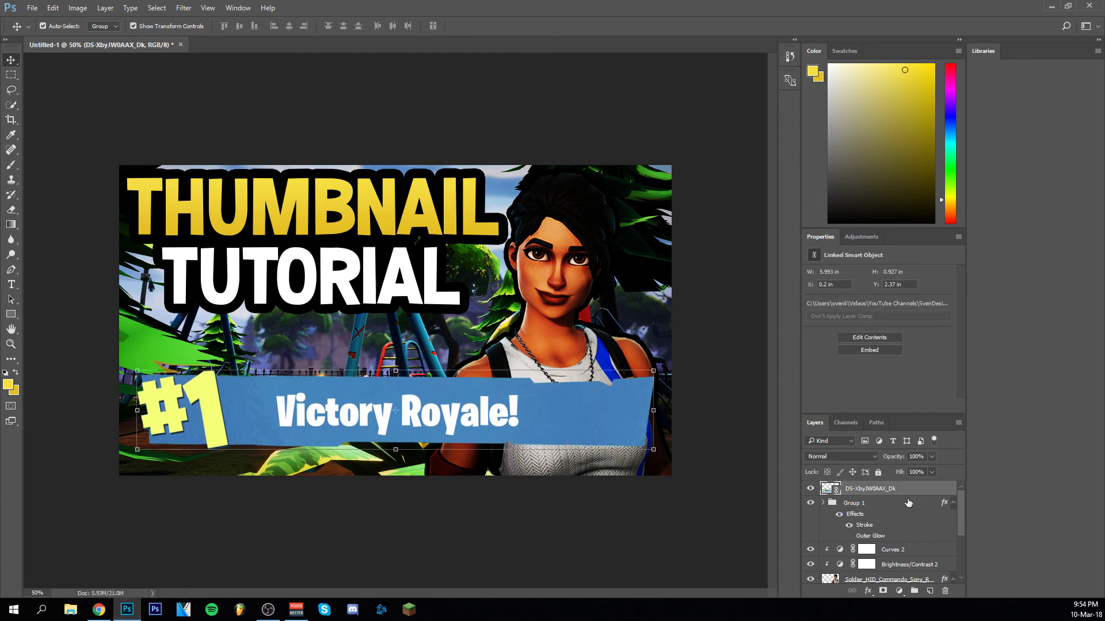
Add a Brightness/Contrast adjustment layer above the Victory Royale banner and clip it to the banner
left_click(861, 237)
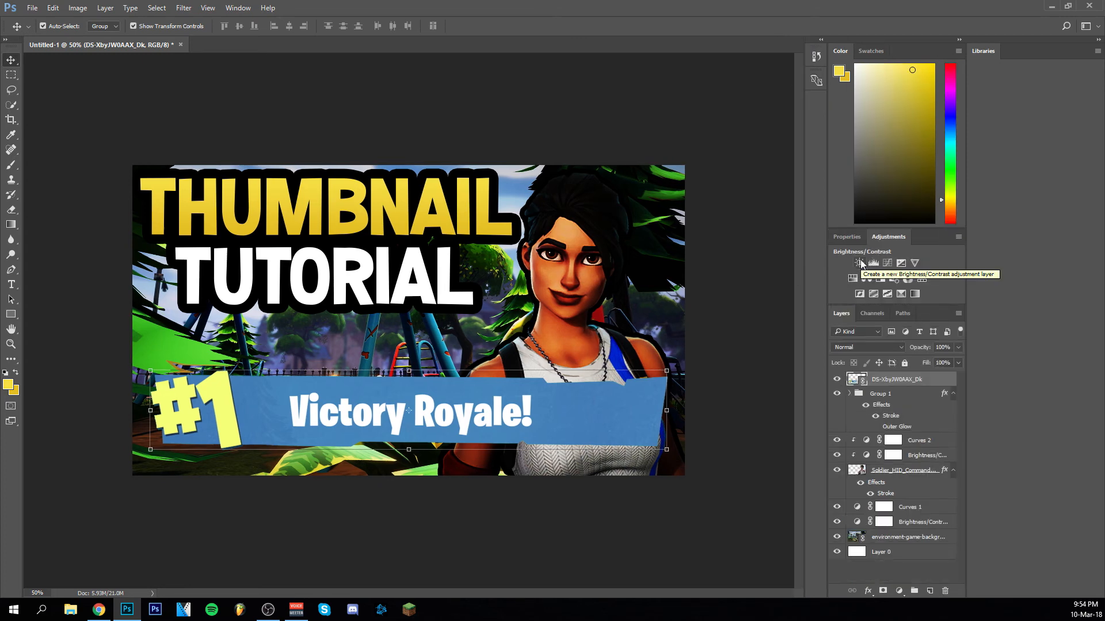
left_click(860, 263)
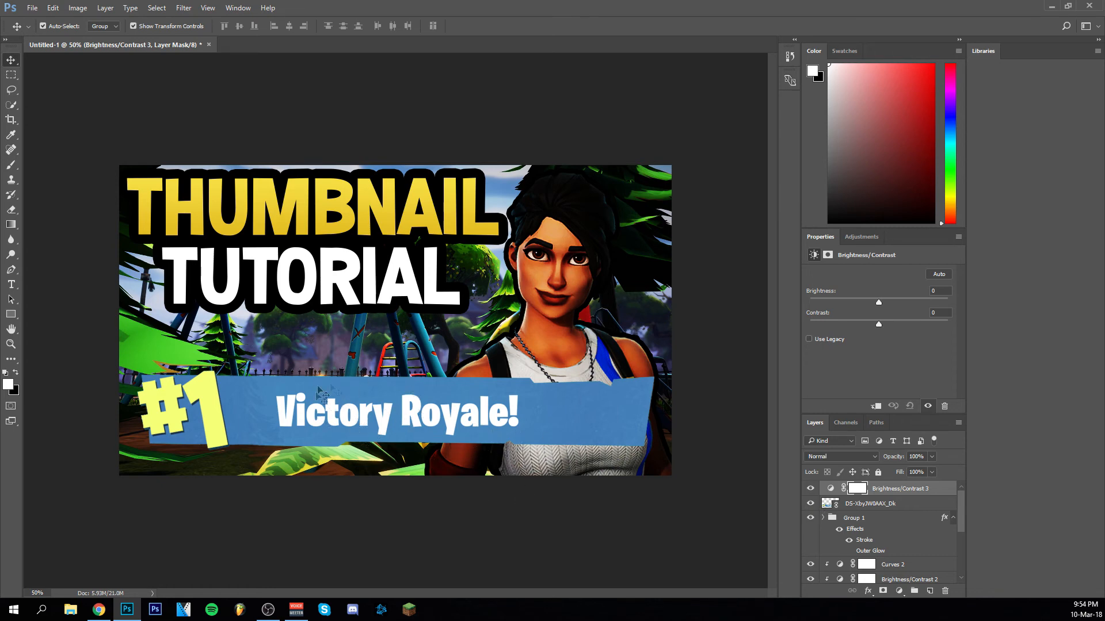
right_click(894, 493)
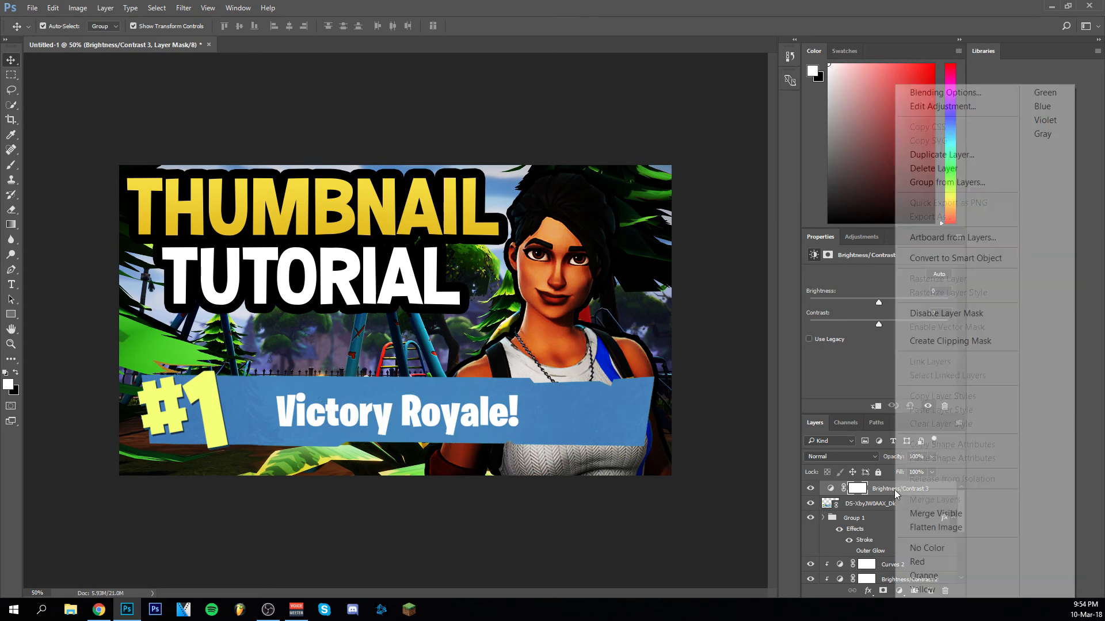
left_click(955, 342)
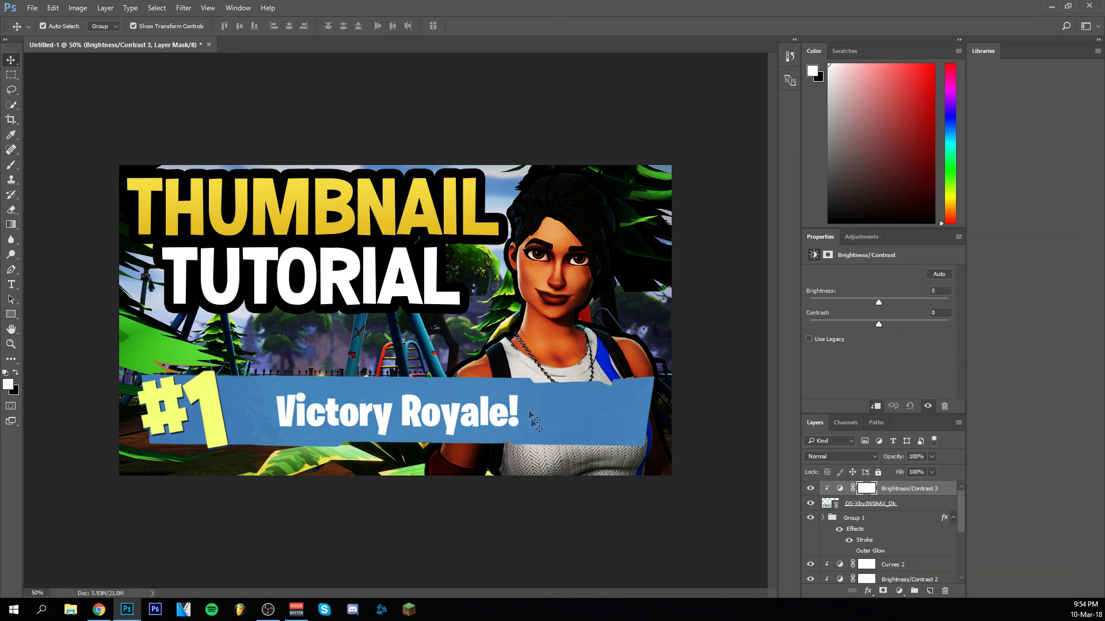
Darken the Victory Royale banner by lowering its brightness and raising its contrast to 61
left_click_drag(882, 306, 852, 302)
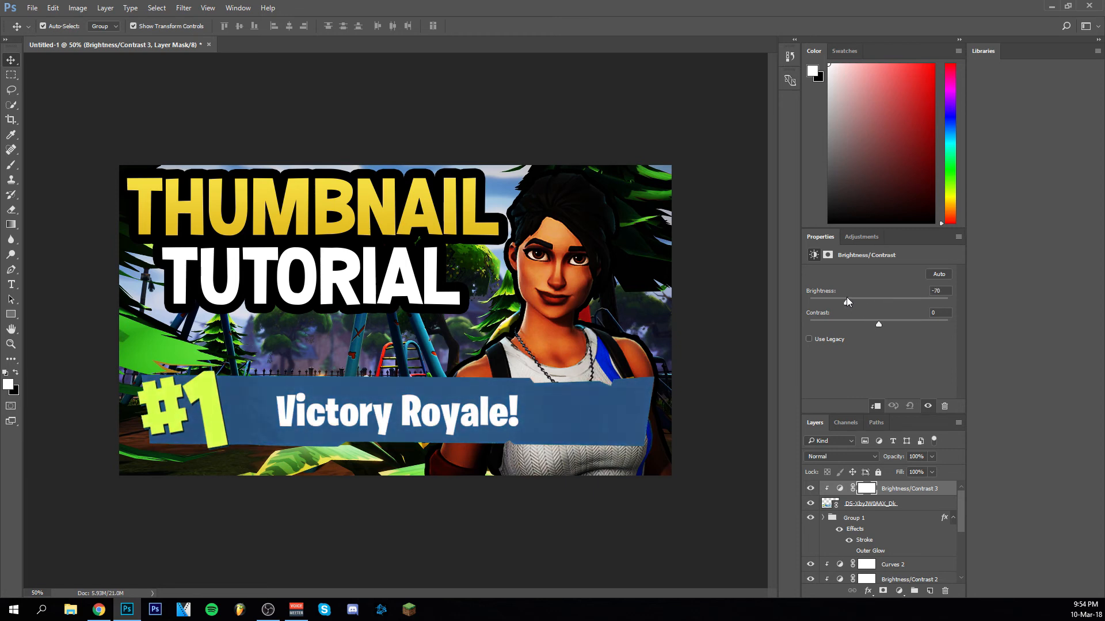
left_click_drag(879, 324, 929, 325)
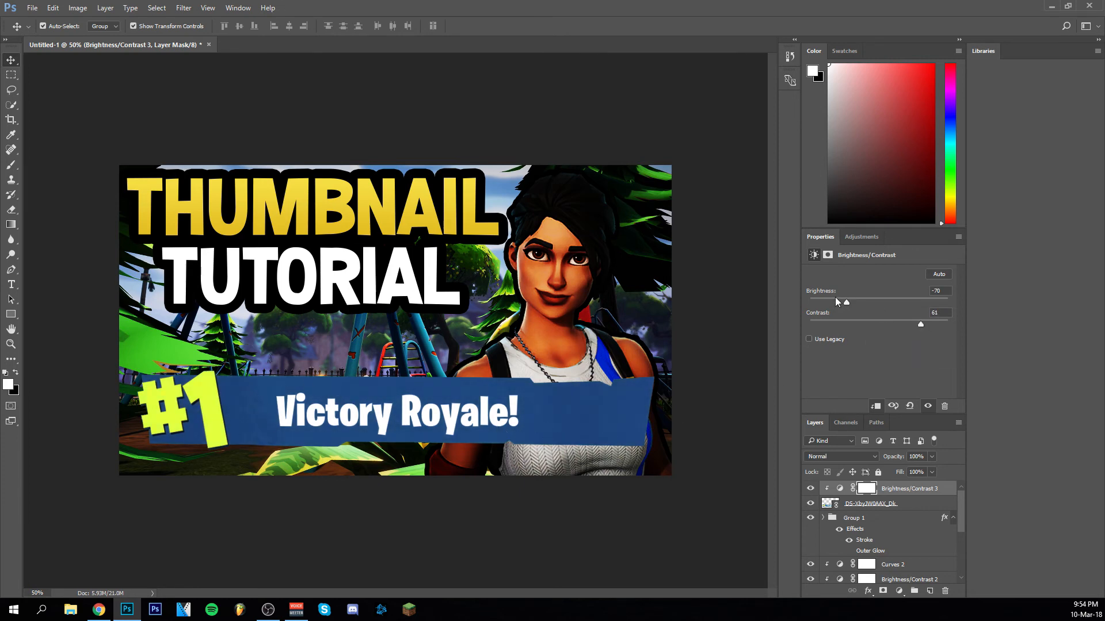
mouse_move(846, 305)
left_mouse_down()
mouse_move(755, 318)
mouse_move(881, 314)
mouse_move(863, 319)
left_mouse_up()
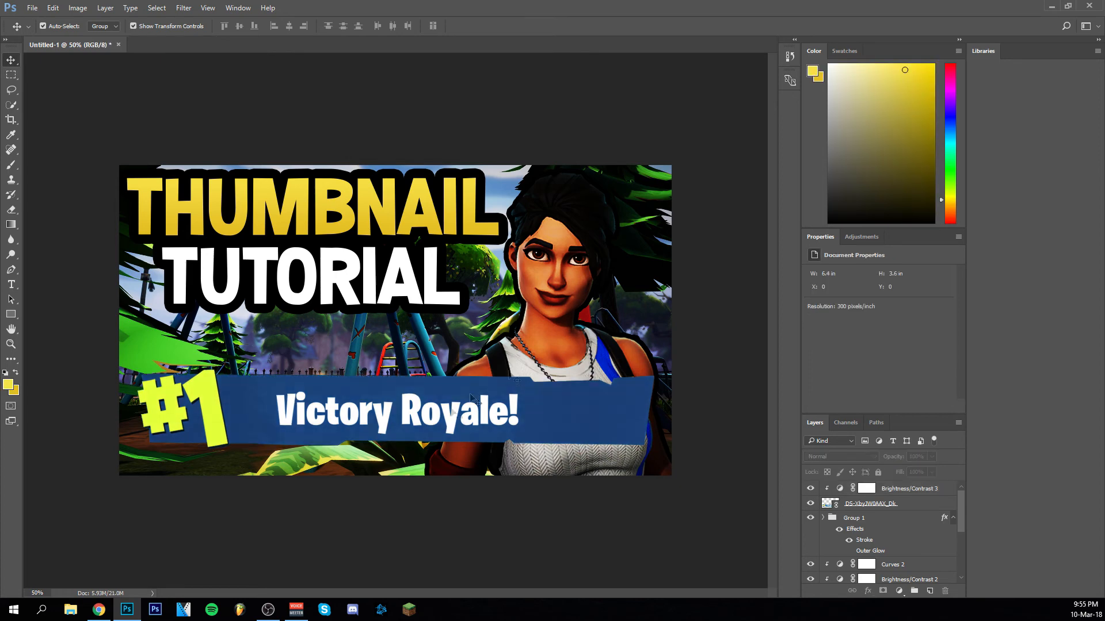
Move the THUMBNAIL TUTORIAL title group down from the canvas's upper edge and slightly to the right
left_click(395, 292)
key("shift+Down")
key("shift+Down")
key("shift+Down")
key("shift+Down")
key("shift+Down")
key("shift+Down")
key("shift+Down")
key("shift+Right")
key("Down")
key("Down")
key("Down")
key("Down")
key("Down")
key("Down")
key("Down")
key("Right")
key("Right")
key("Right")
key("Right")
key("Right")
key("Right")
key("Right")
key("Right")
key("Right")
key("Right")
key("Right")
key("Right")
key("Right")
key("Right")
key("Right")
key("Right")
key("Right")
key("Up")
key("Up")
key("Up")
key("Down")
key("Down")
key("Down")
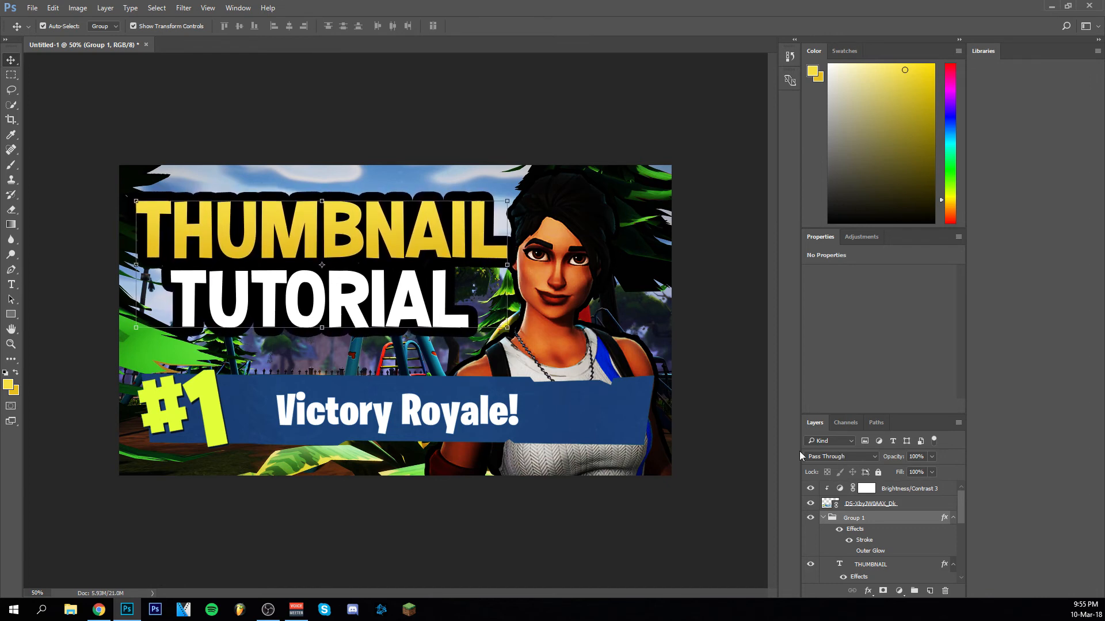
key("Left")
key("Left")
key("Left")
key("Left")
key("Left")
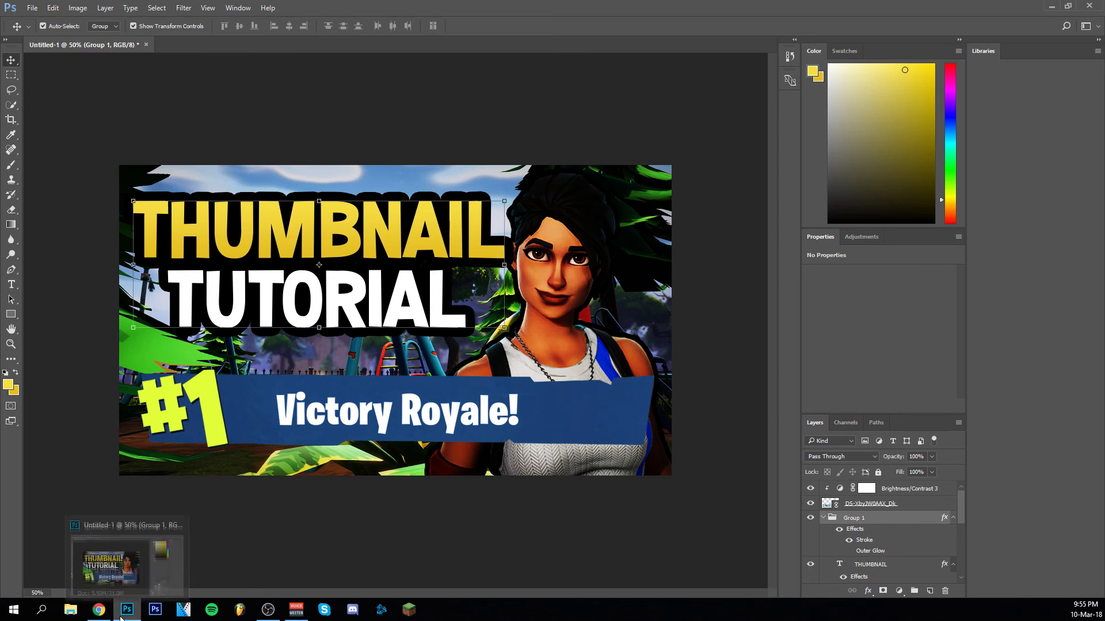
Lower the title group further until it sits just above the Victory Royale banner, shifting it slightly left
left_click_drag(357, 296, 356, 302)
key("Down")
key("Down")
key("Down")
key("Down")
key("Down")
key("Down")
key("Down")
key("Down")
key("Down")
key("Down")
key("Down")
key("Down")
key("Down")
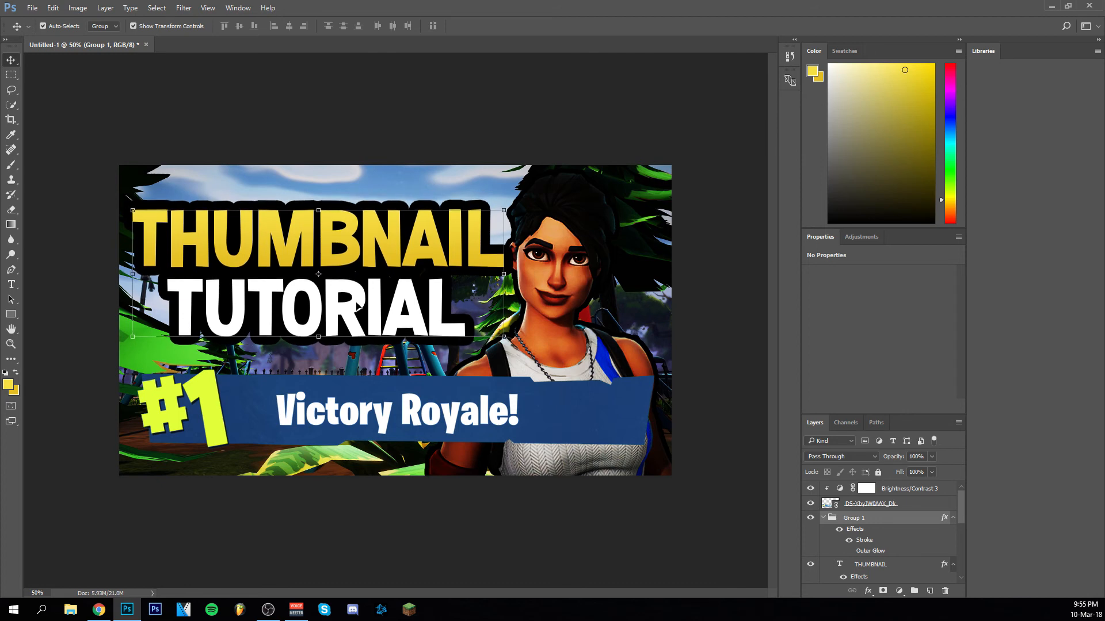
key("Left")
key("Left")
key("Left")
key("Left")
key("Down")
key("Down")
key("Down")
key("Down")
key("Down")
key("Down")
key("Down")
key("Down")
key("Down")
key("Down")
key("Down")
key("Down")
key("Left")
key("Left")
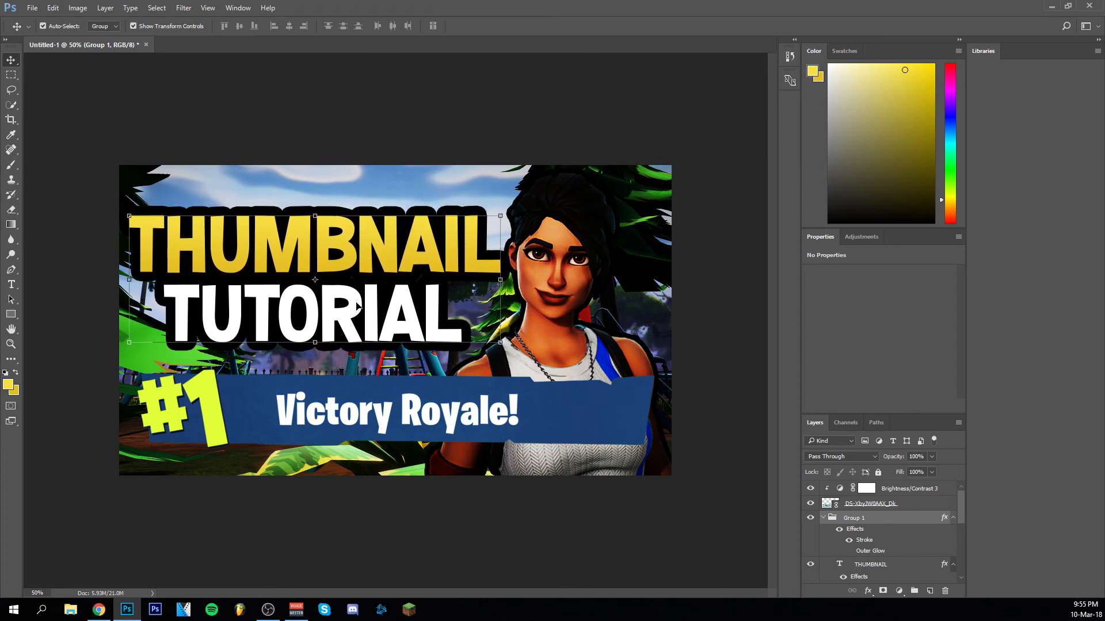
key("Down")
key("Down")
key("Down")
key("Down")
key("Down")
key("Down")
key("Down")
key("Down")
key("Down")
key("Down")
key("Down")
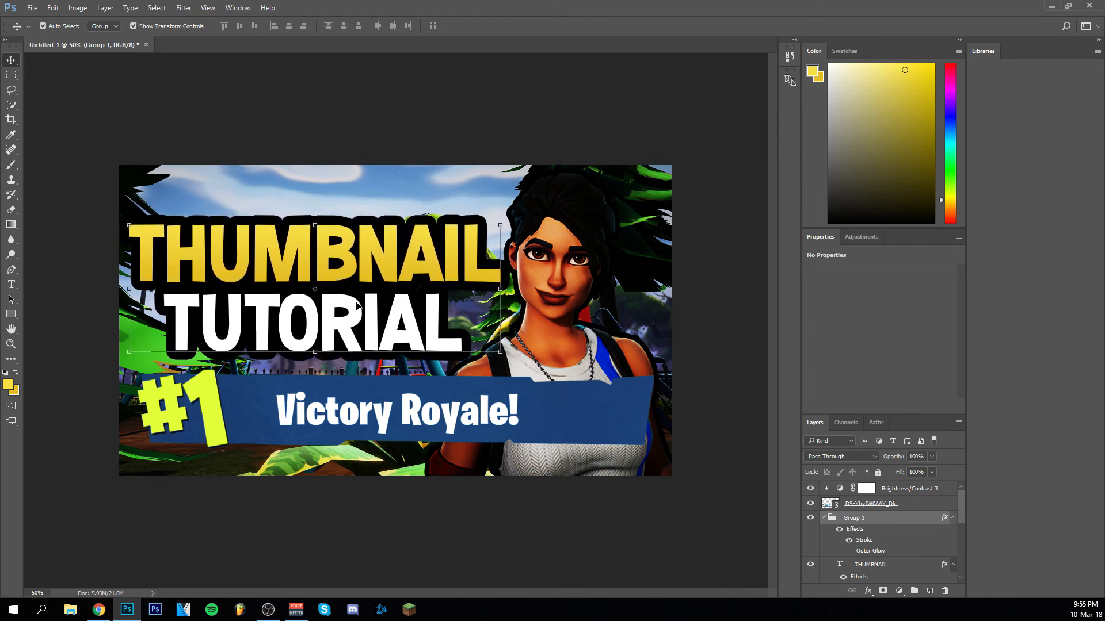
key("Left")
key("Left")
key("Left")
key("Left")
key("Left")
key("Up")
key("Up")
key("Up")
key("Up")
key("Up")
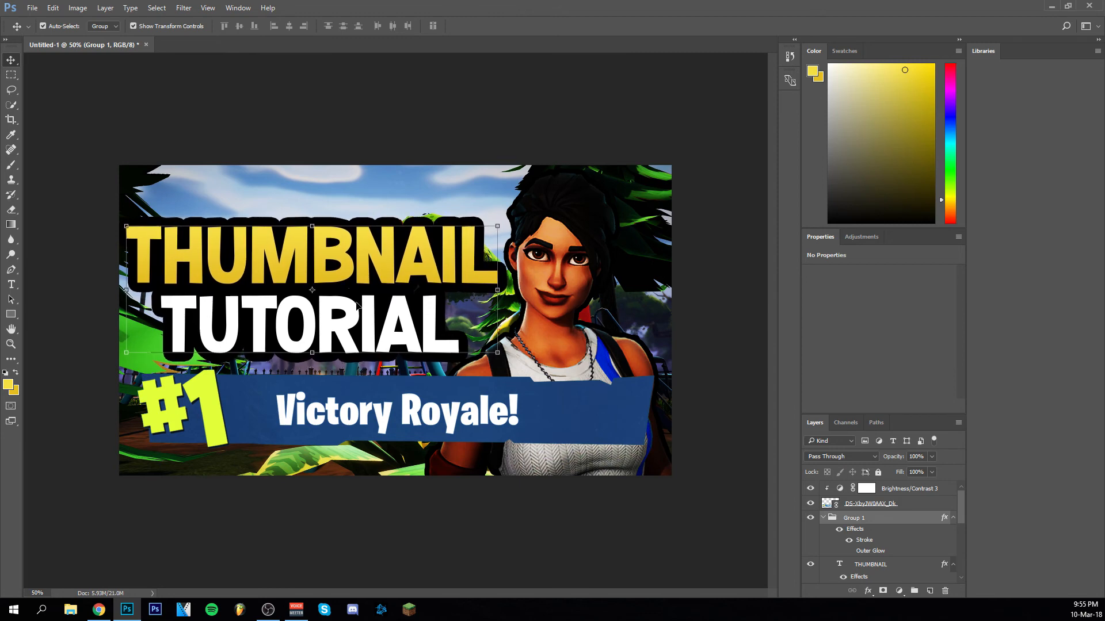
left_click(319, 107)
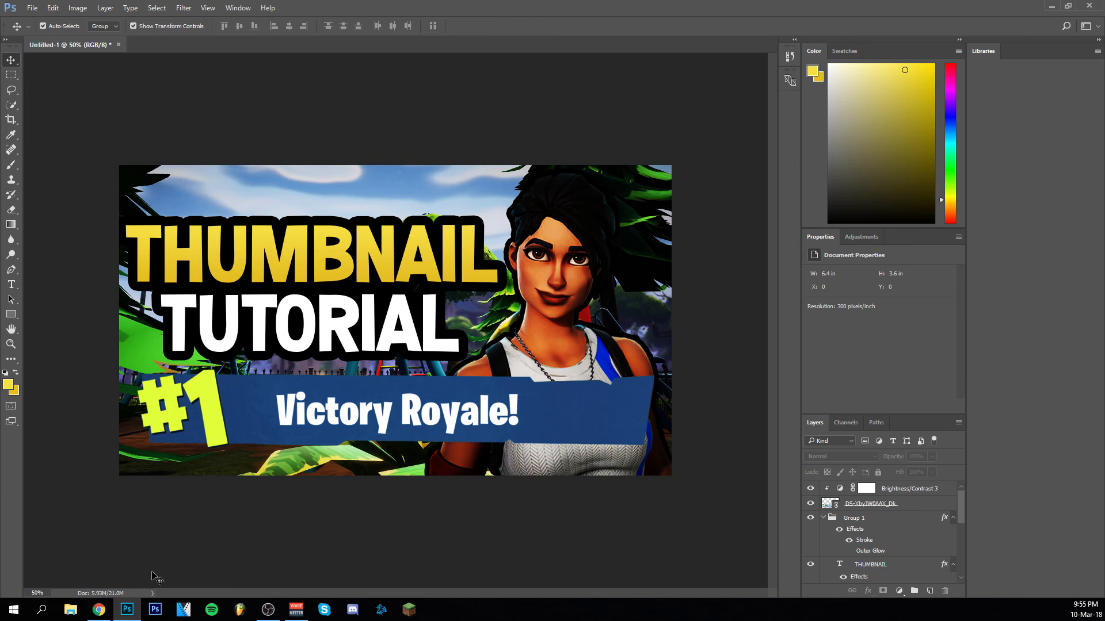
mouse_move(123, 617)
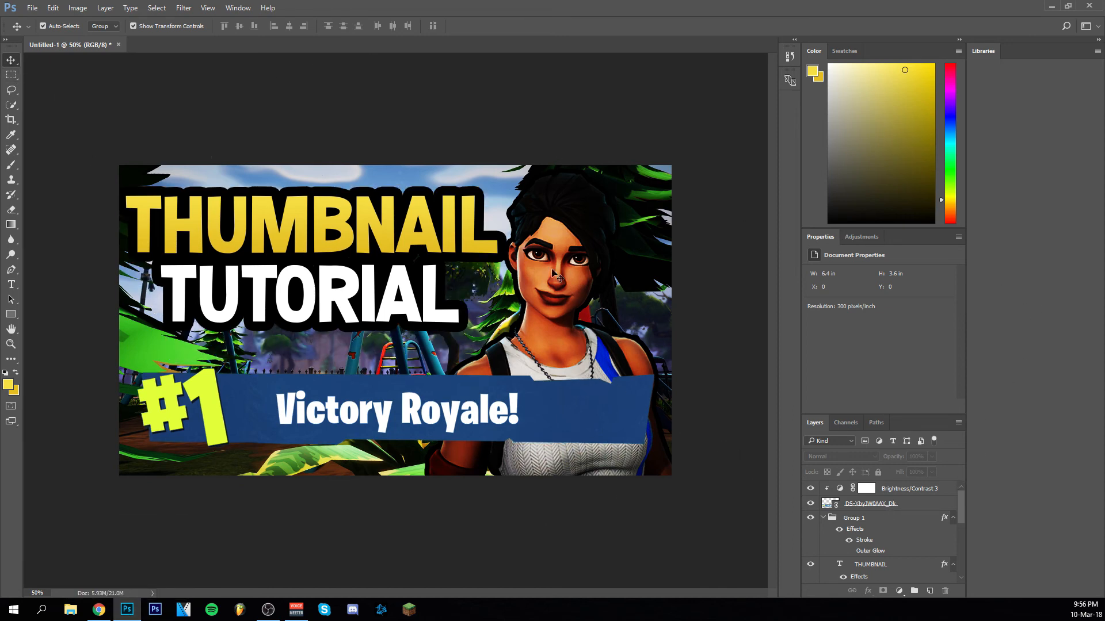
Lighten the background image slightly by raising the midpoint of the Curves 1 adjustment
scroll(892, 561, "down", 6)
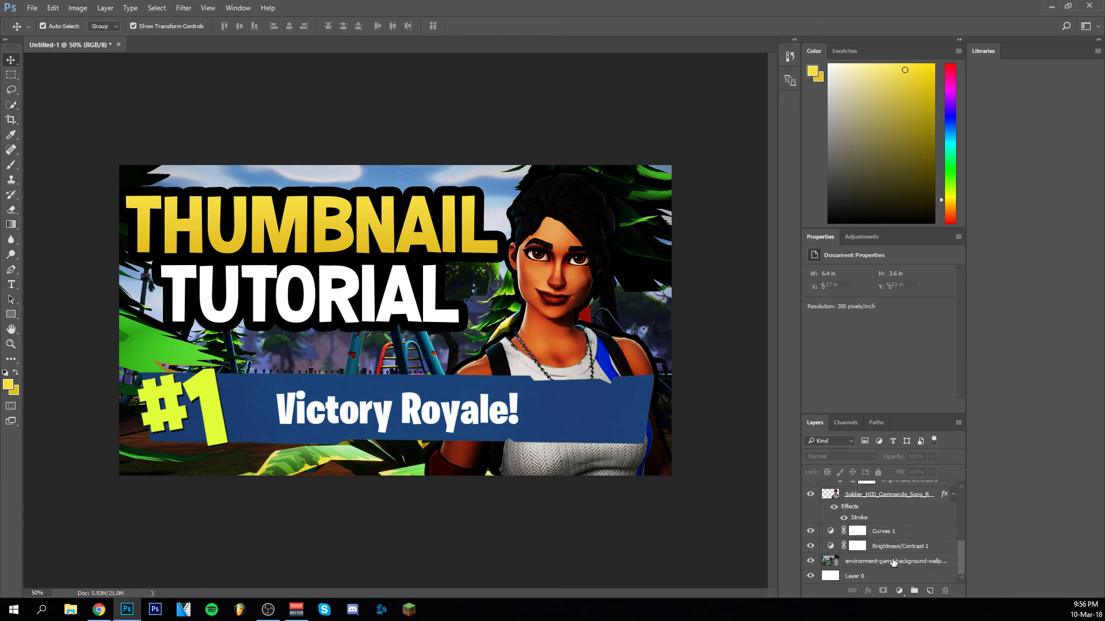
left_click(893, 561)
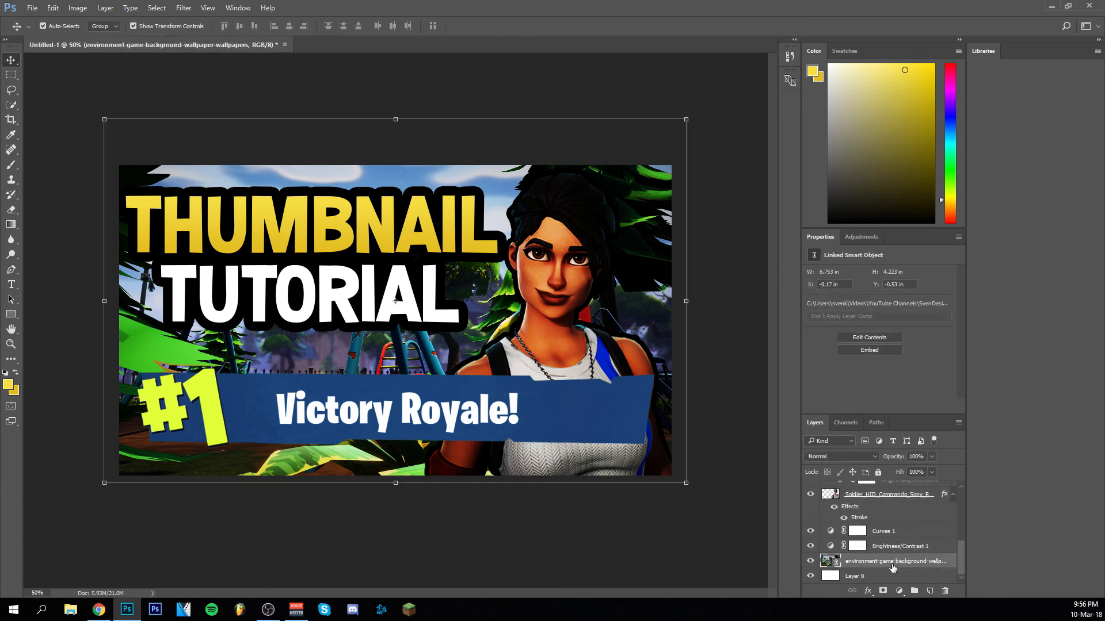
left_click(883, 546)
left_click(883, 531)
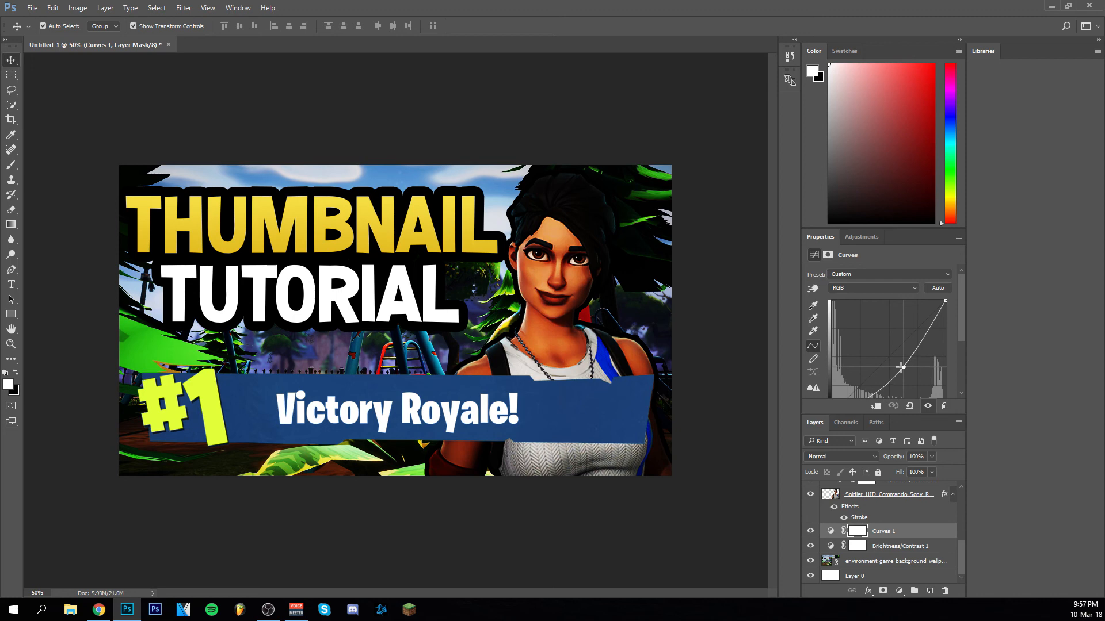
left_click_drag(901, 367, 901, 365)
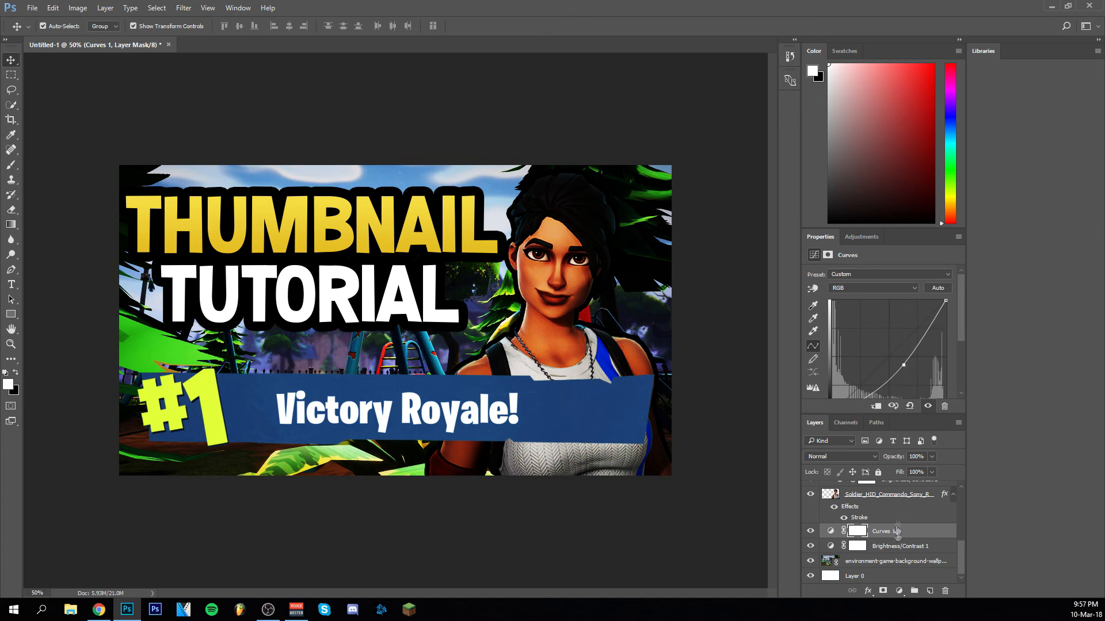
Set the background's Brightness/Contrast 1 adjustment to brightness 55 and contrast 70
left_click(899, 546)
mouse_move(904, 305)
left_mouse_down()
mouse_move(885, 311)
mouse_move(912, 313)
left_mouse_up()
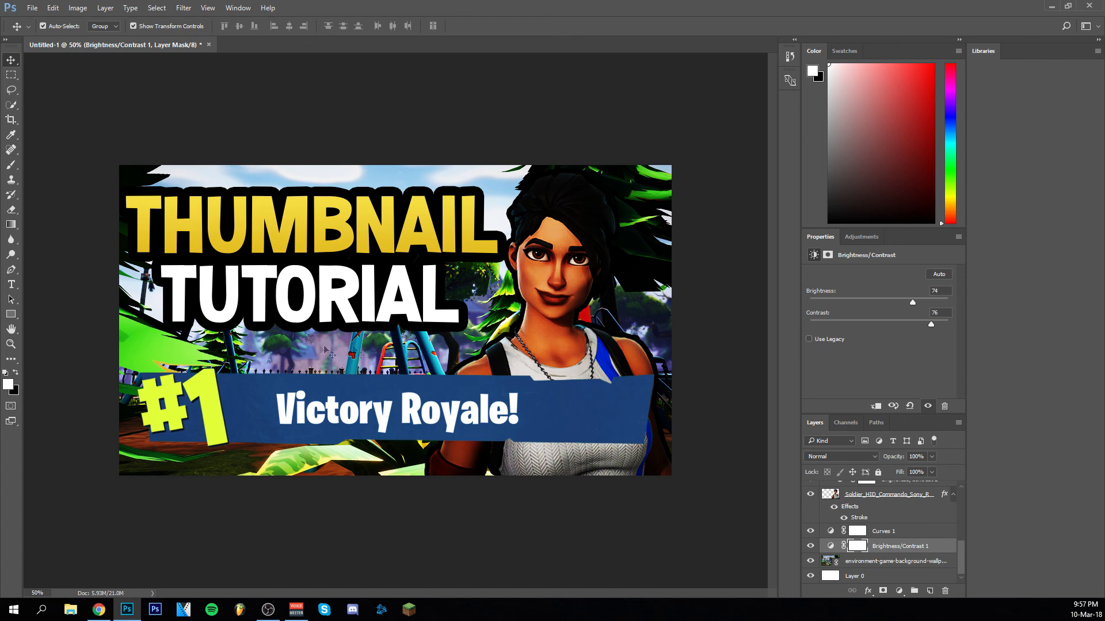
left_click_drag(912, 303, 879, 307)
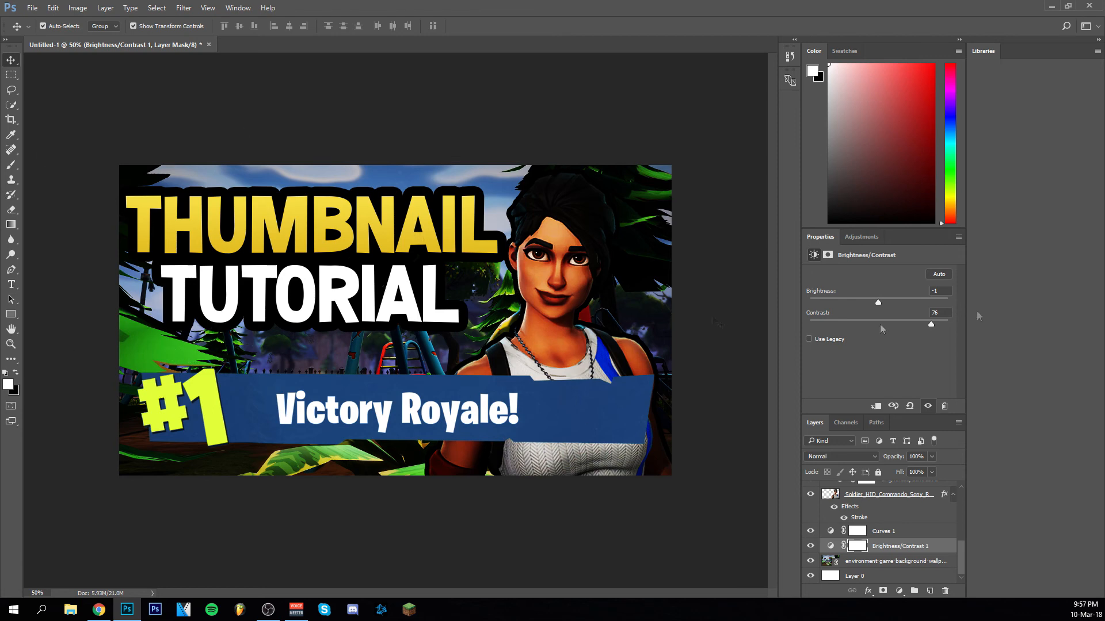
mouse_move(885, 305)
left_mouse_down()
mouse_move(912, 309)
mouse_move(895, 312)
mouse_move(903, 312)
left_mouse_up()
left_click_drag(930, 324, 924, 328)
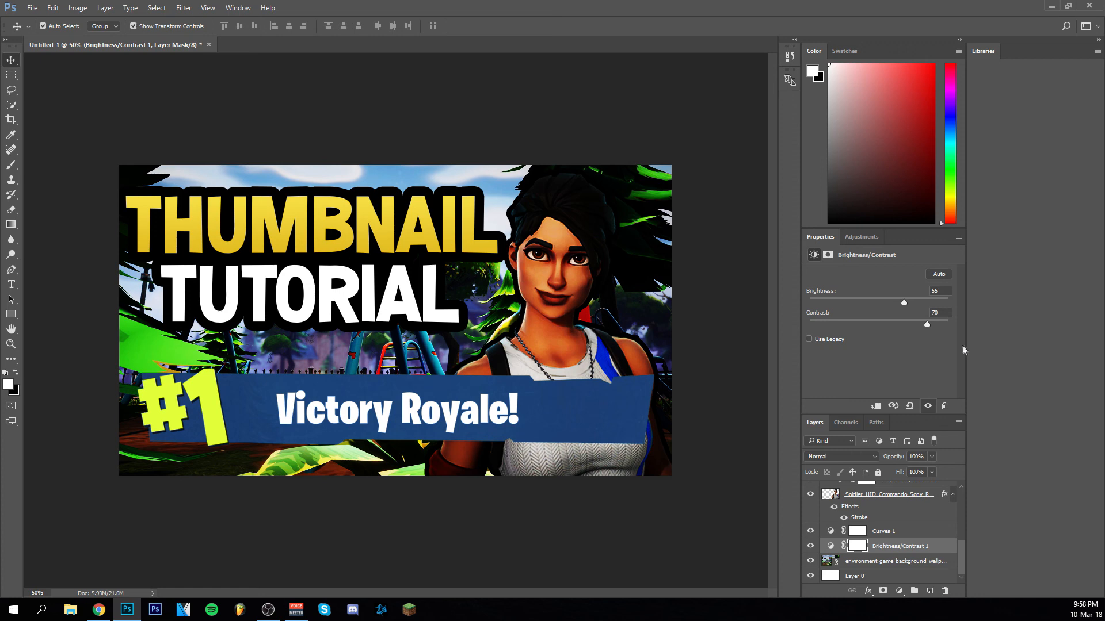
mouse_move(129, 611)
Set the black outside stroke of the title group to 34 px and deselect the group
scroll(904, 532, "up", 8)
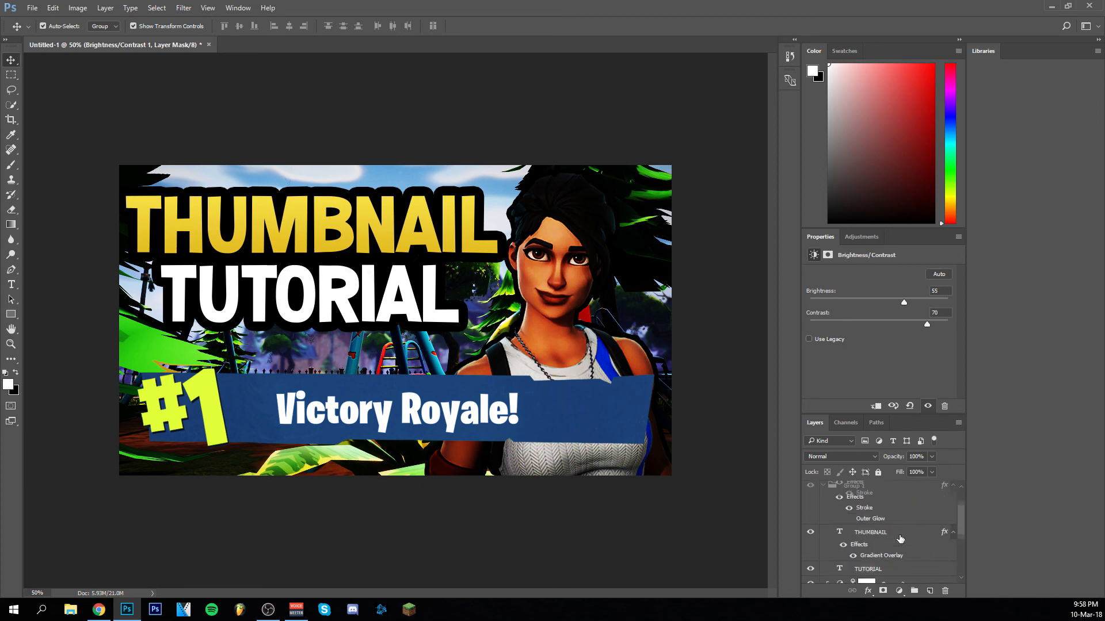
scroll(904, 518, "up", 1)
left_click(900, 517)
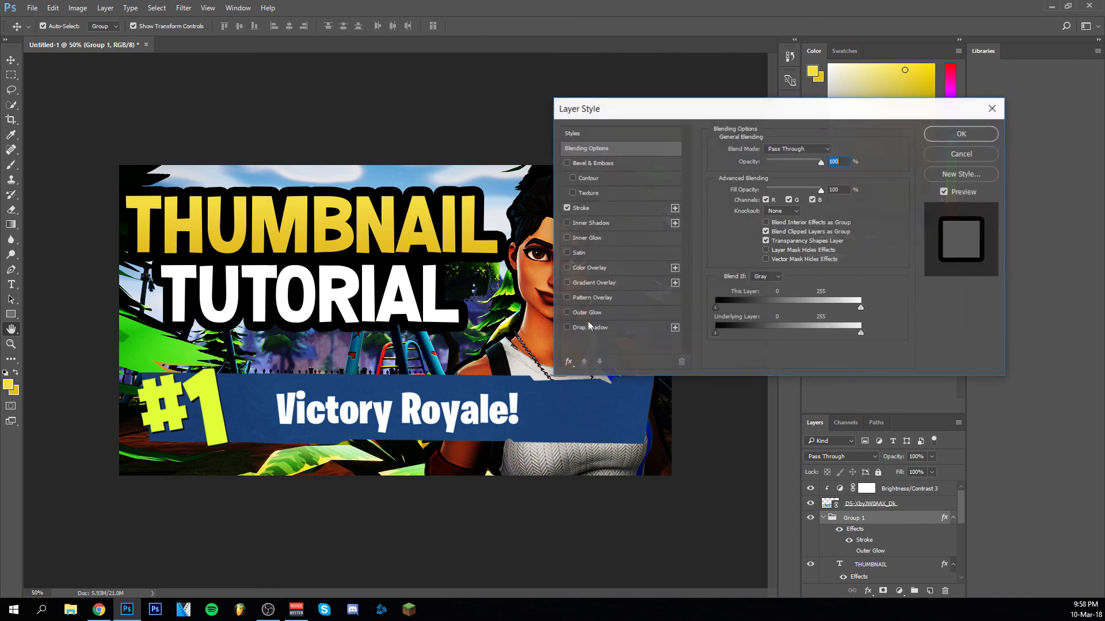
left_click(596, 209)
left_click(827, 148)
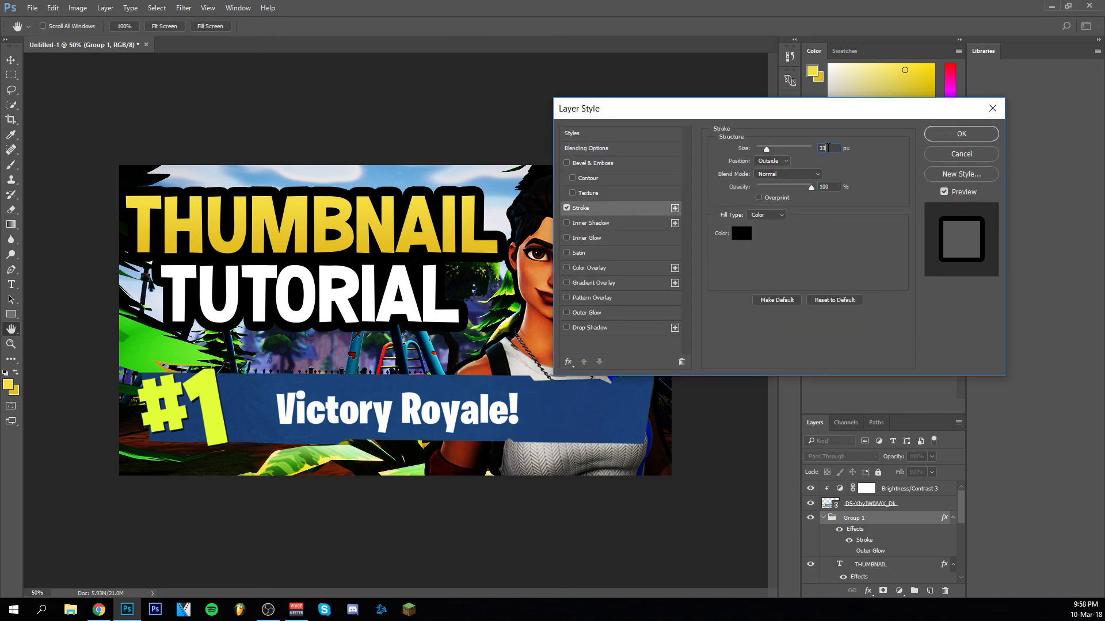
key("Up")
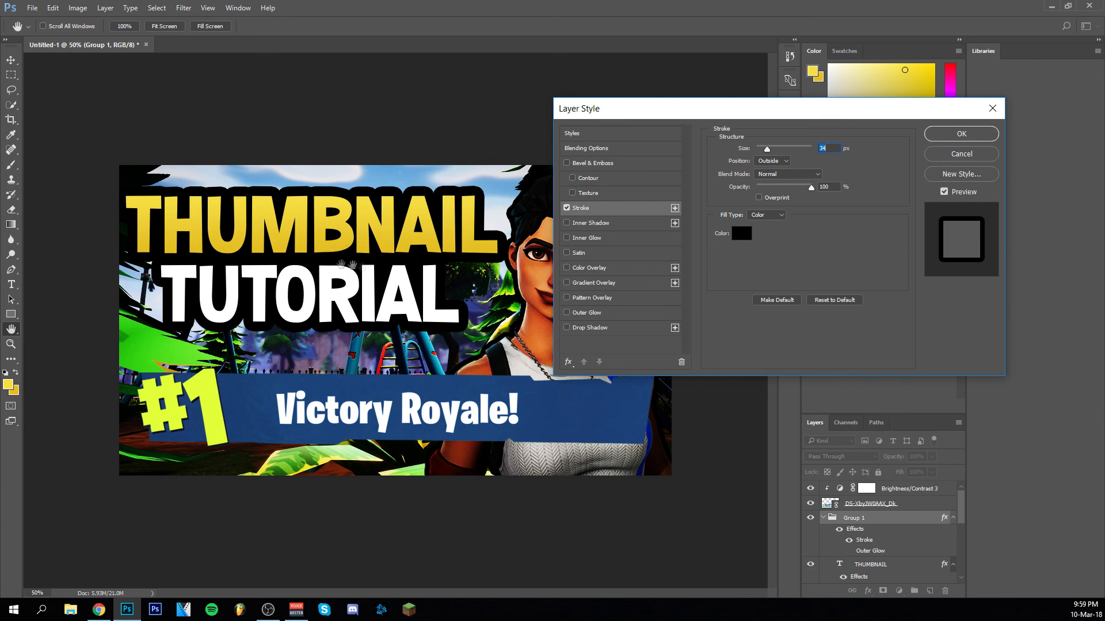
left_click(962, 133)
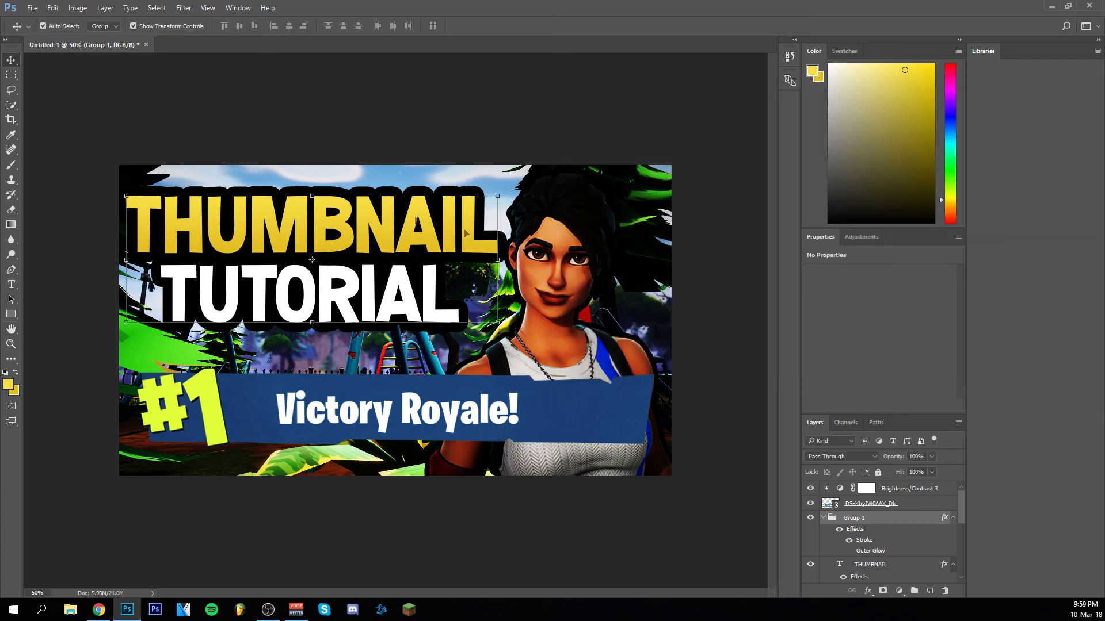
left_click(333, 106)
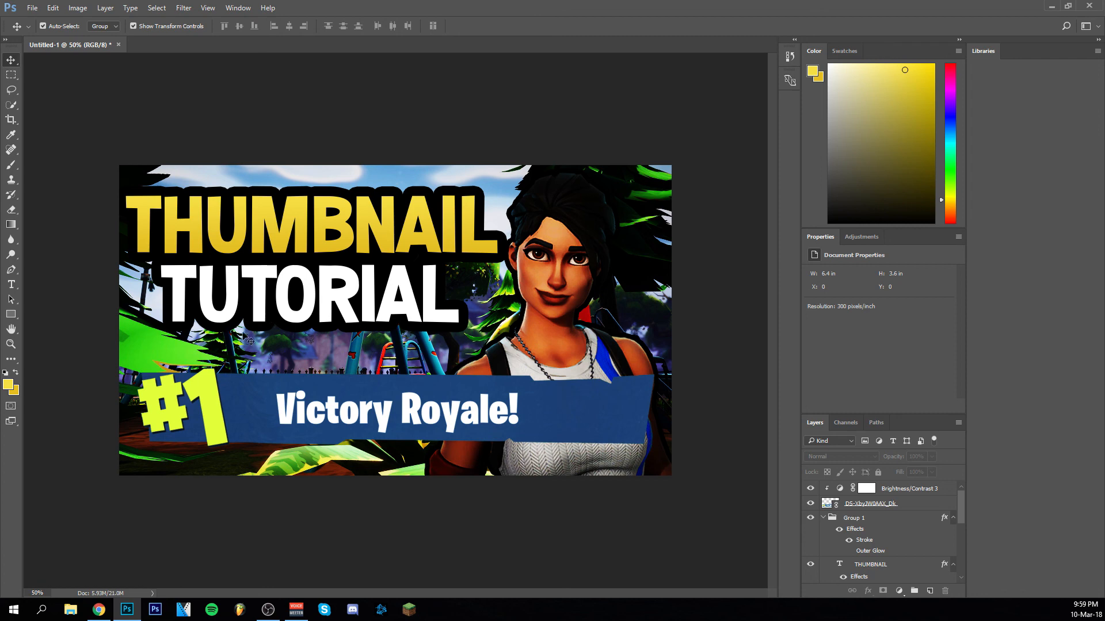
scroll(911, 543, "down", 5)
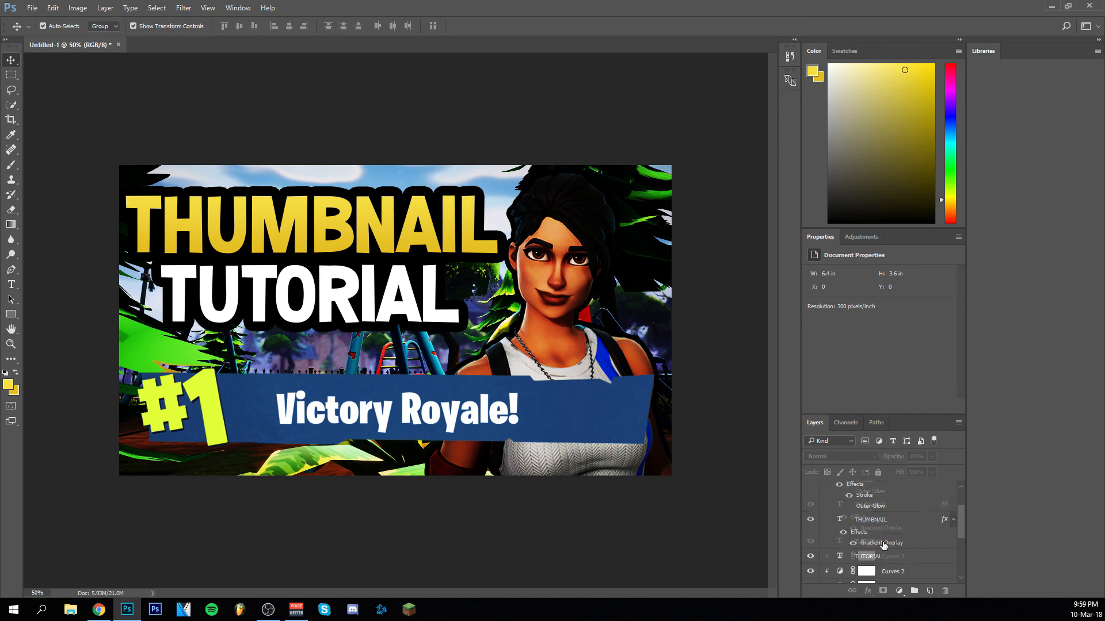
scroll(911, 546, "up", 2)
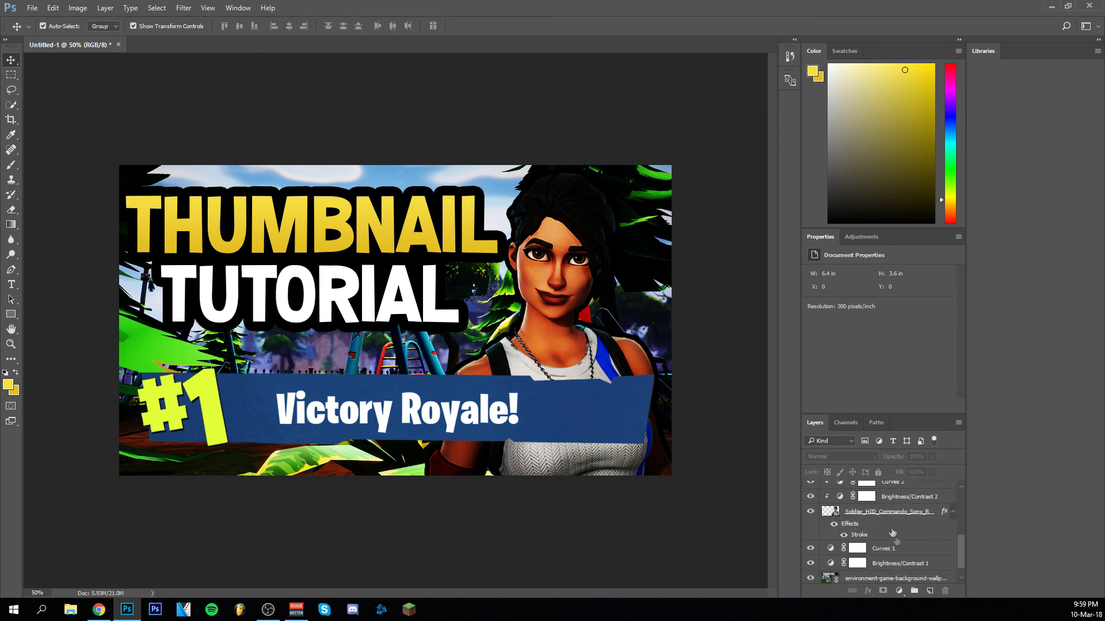
scroll(906, 546, "down", 4)
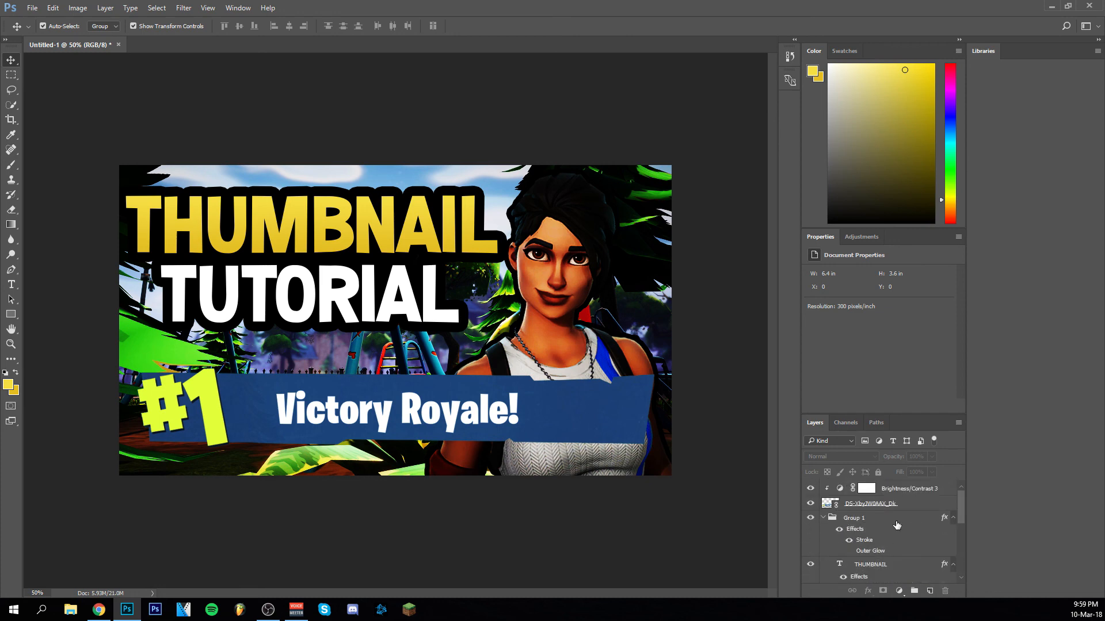
scroll(897, 527, "up", 4)
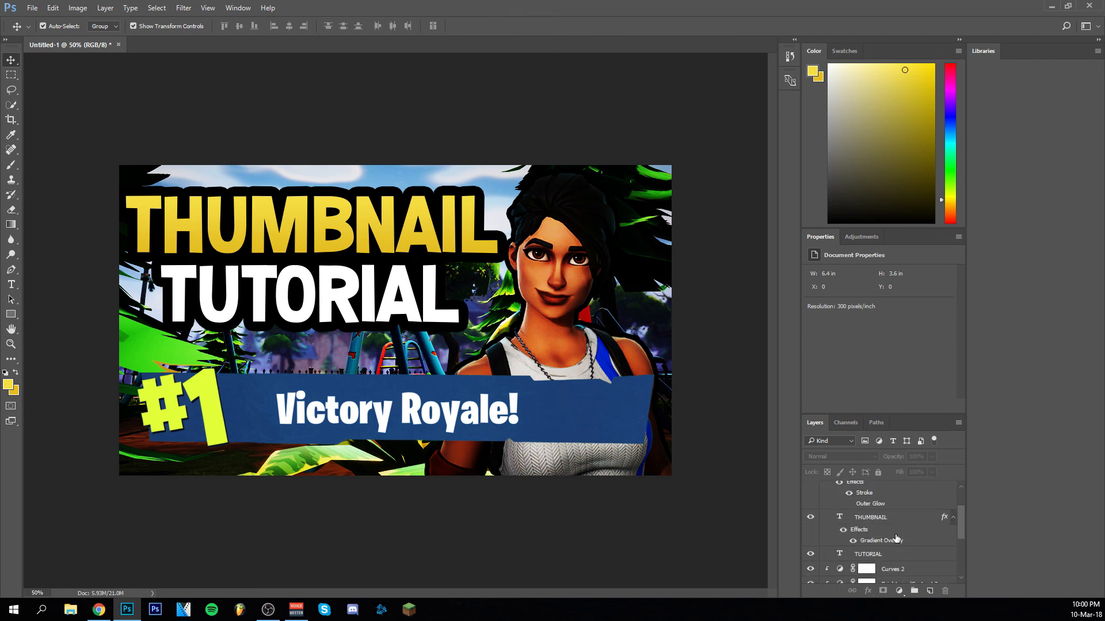
scroll(906, 557, "down", 5)
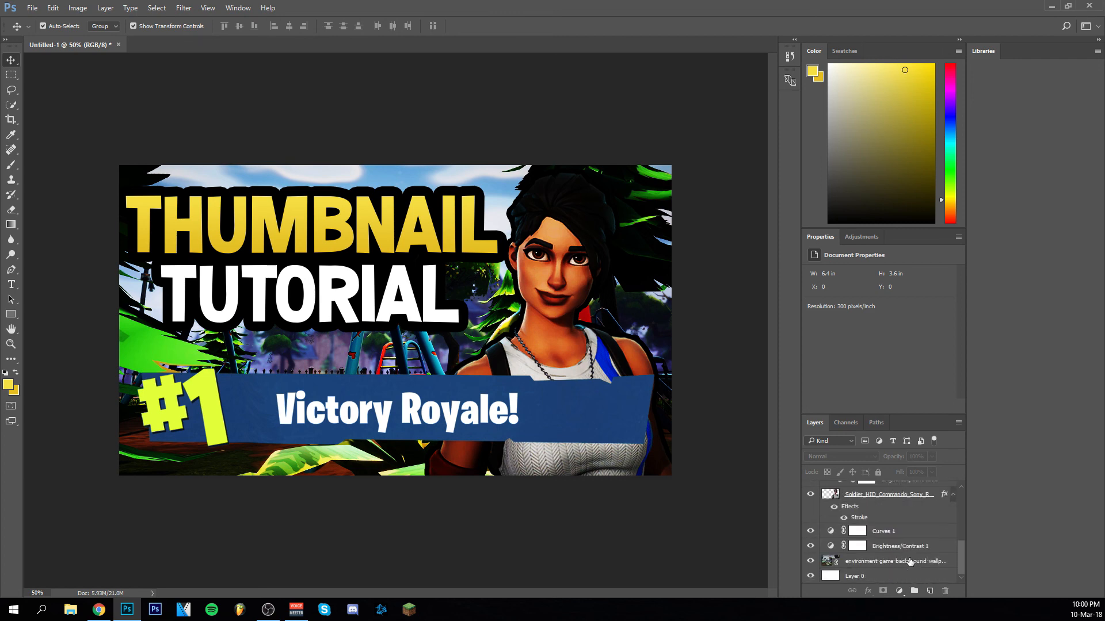
scroll(906, 569, "up", 6)
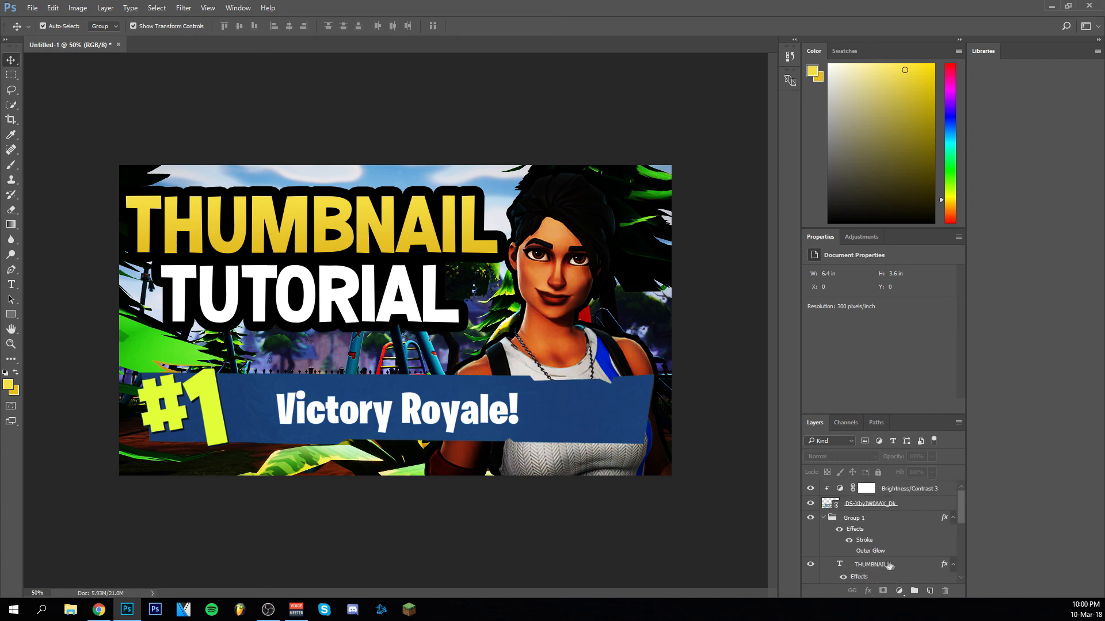